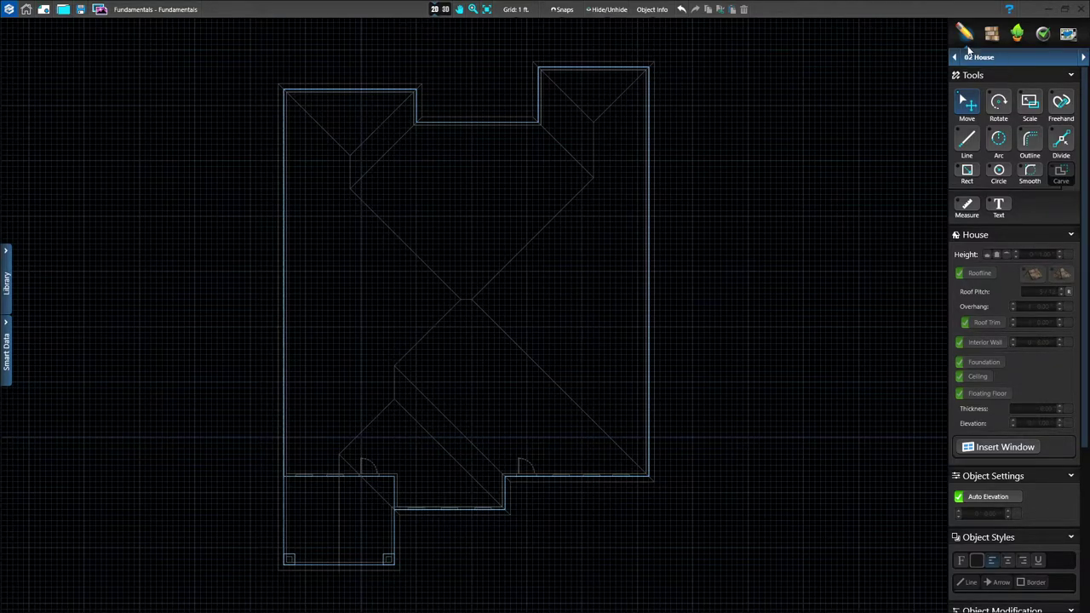
Go to the 03 Walls, Fences & Railing stage and set the style to Wall
{"action": "left_click", "coordinate": [1083, 58]}
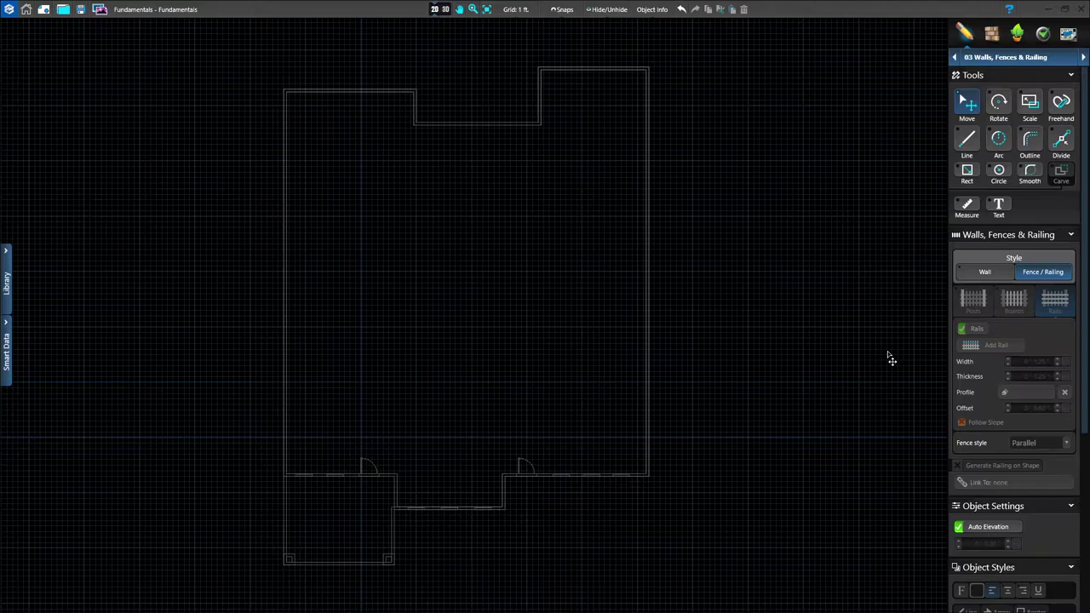
{"action": "left_click", "coordinate": [984, 273]}
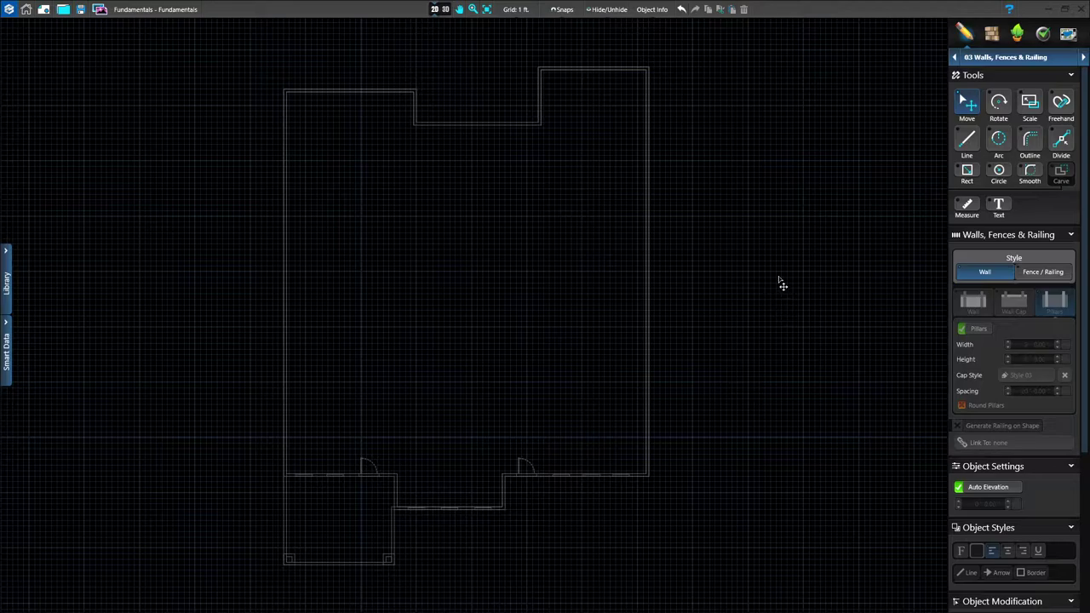
Measure 16' straight down from the house's upper-left corner
{"action": "left_click", "coordinate": [972, 209]}
{"action": "scroll", "coordinate": [281, 92], "scroll_direction": "up", "scroll_amount": 2}
{"action": "scroll", "coordinate": [303, 156], "scroll_direction": "up", "scroll_amount": 3}
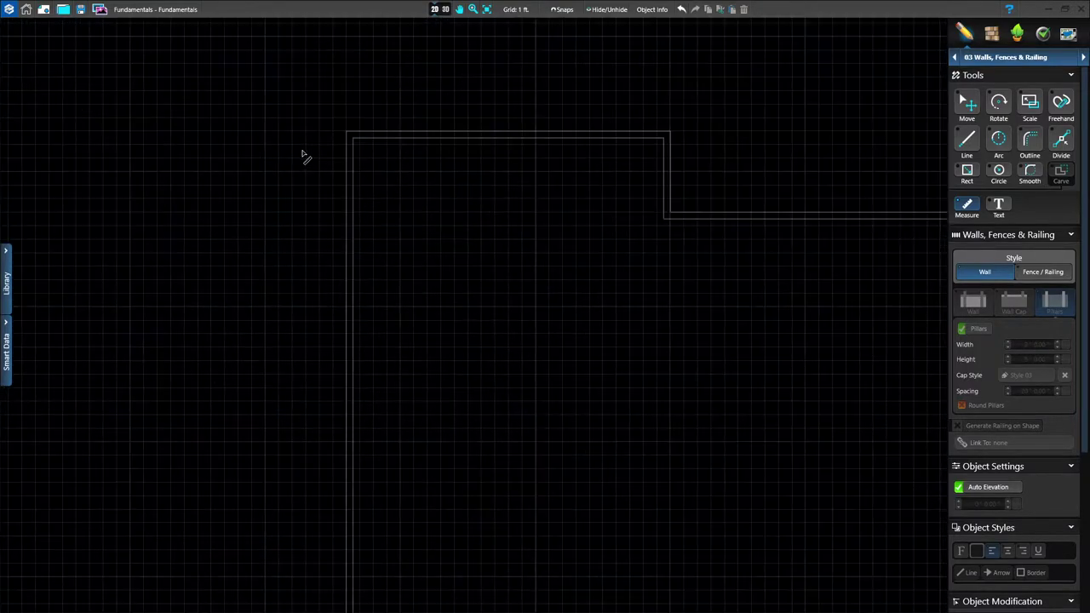
{"action": "scroll", "coordinate": [324, 192], "scroll_direction": "up", "scroll_amount": 1}
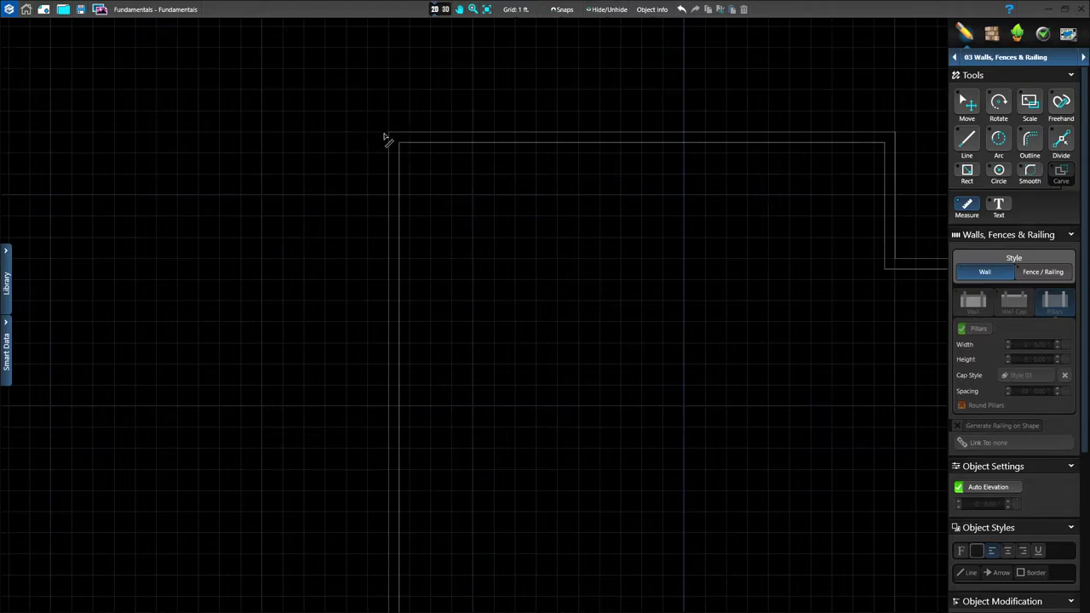
{"action": "left_click_drag", "start_coordinate": [388, 136], "coordinate": [392, 418]}
{"action": "type", "text": "16"}
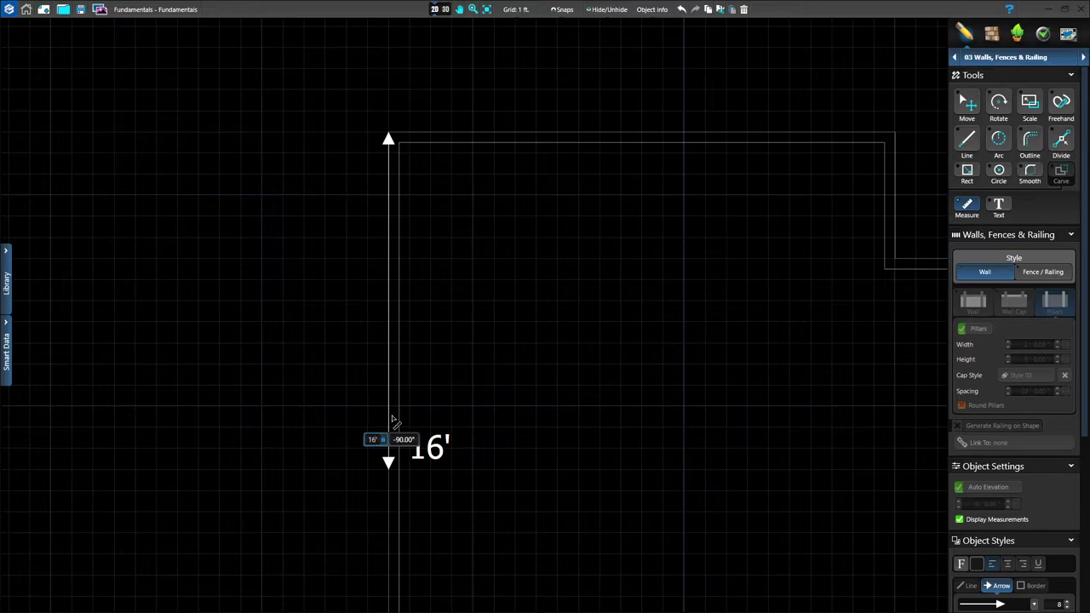
{"action": "key", "text": "Return"}
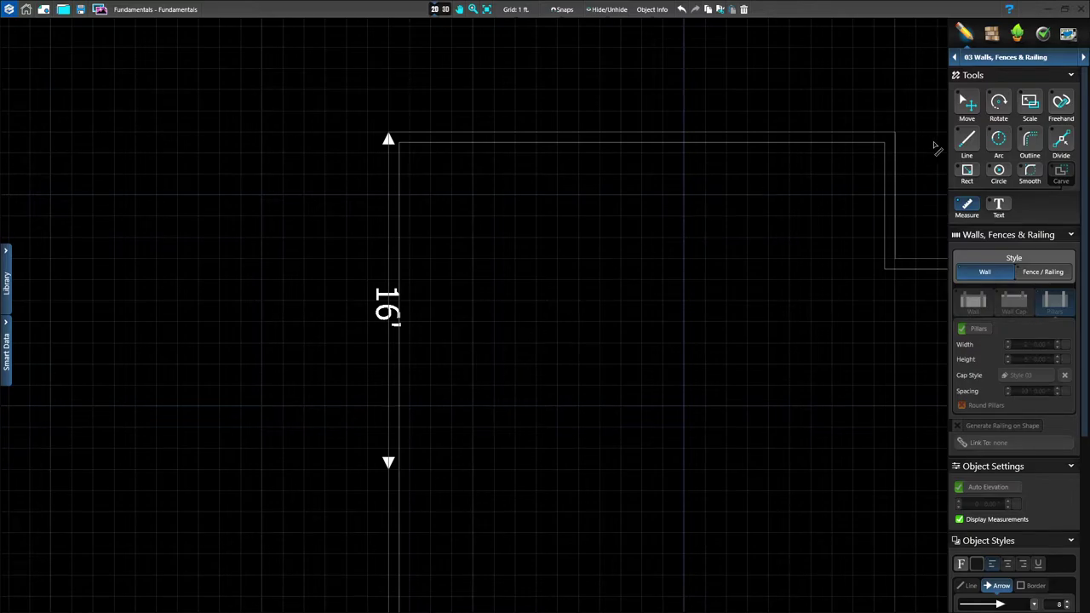
{"action": "left_click", "coordinate": [966, 141]}
{"action": "scroll", "coordinate": [647, 372], "scroll_direction": "down", "scroll_amount": 3}
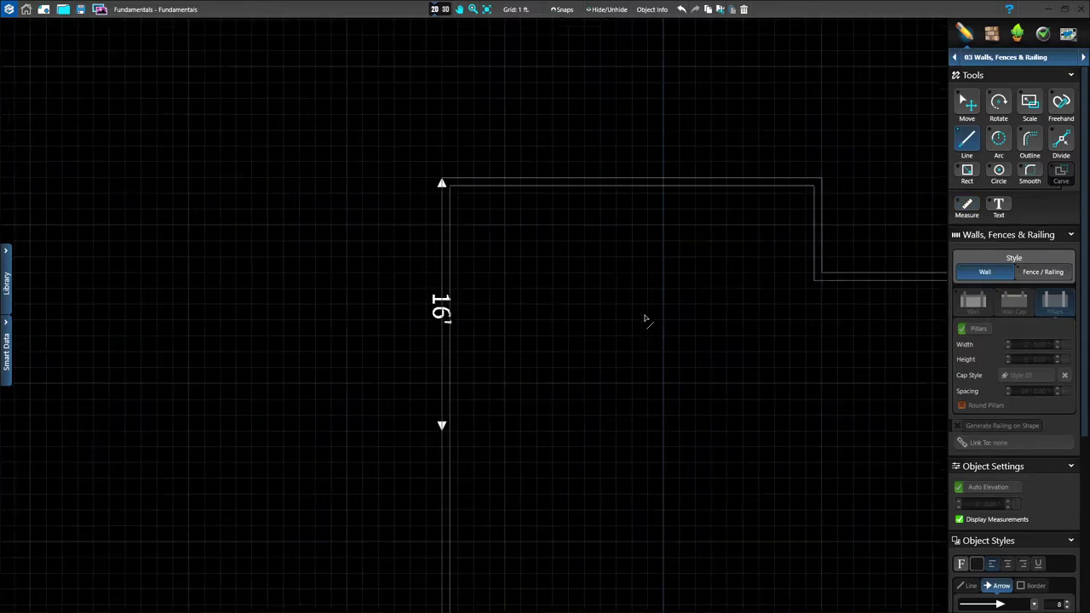
{"action": "middle_click_drag", "start_coordinate": [568, 319], "coordinate": [380, 249]}
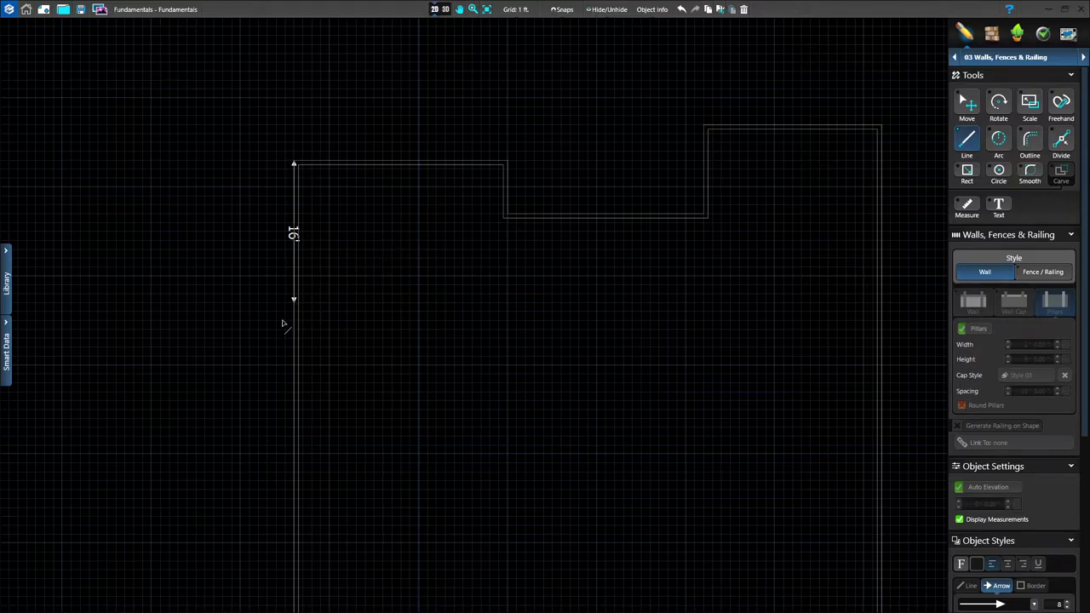
{"action": "scroll", "coordinate": [300, 319], "scroll_direction": "up", "scroll_amount": 3}
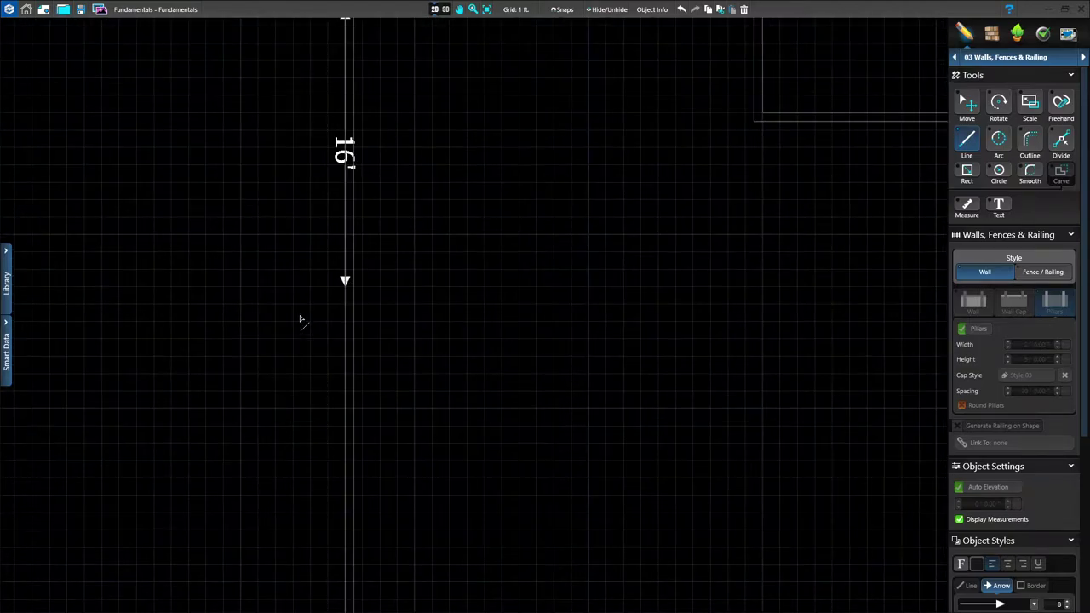
Start the wall at the 16' measurement's end with a 12' segment, then a 108' segment down
{"action": "left_click", "coordinate": [345, 284]}
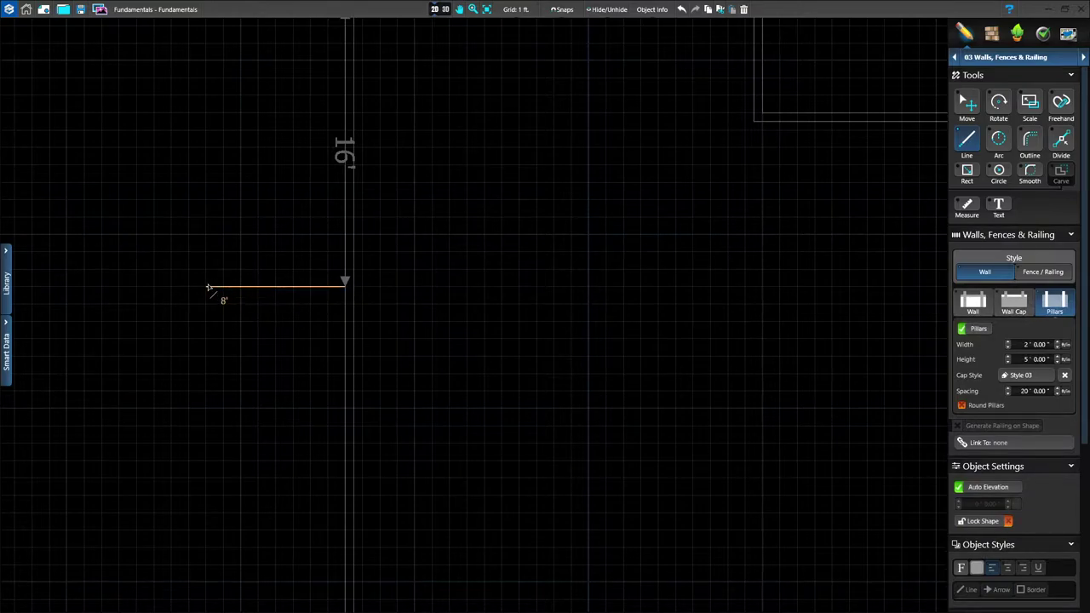
{"action": "type", "text": "12"}
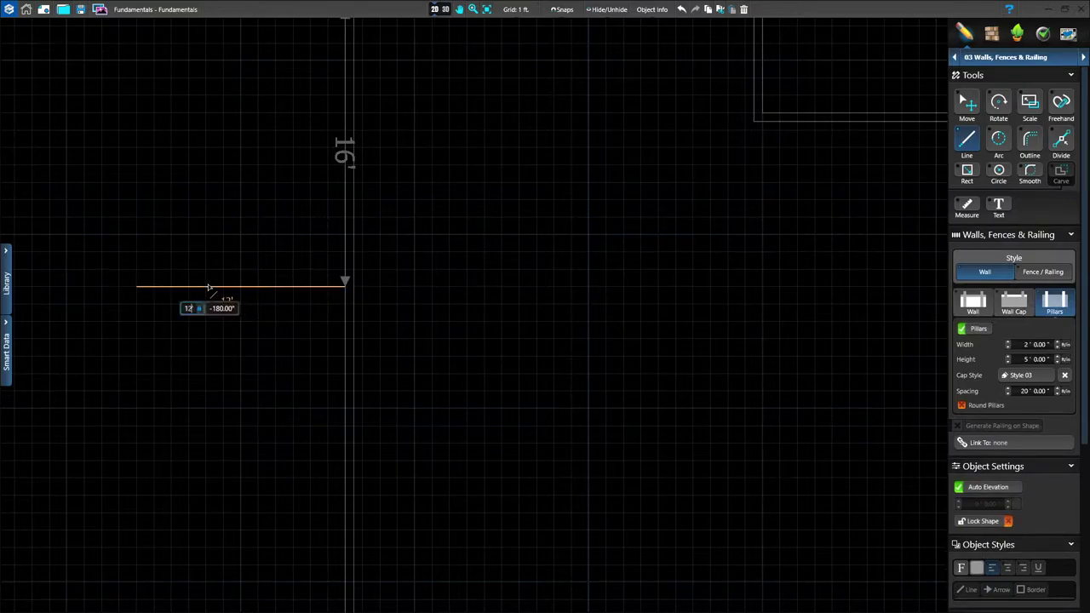
{"action": "key", "text": "Return"}
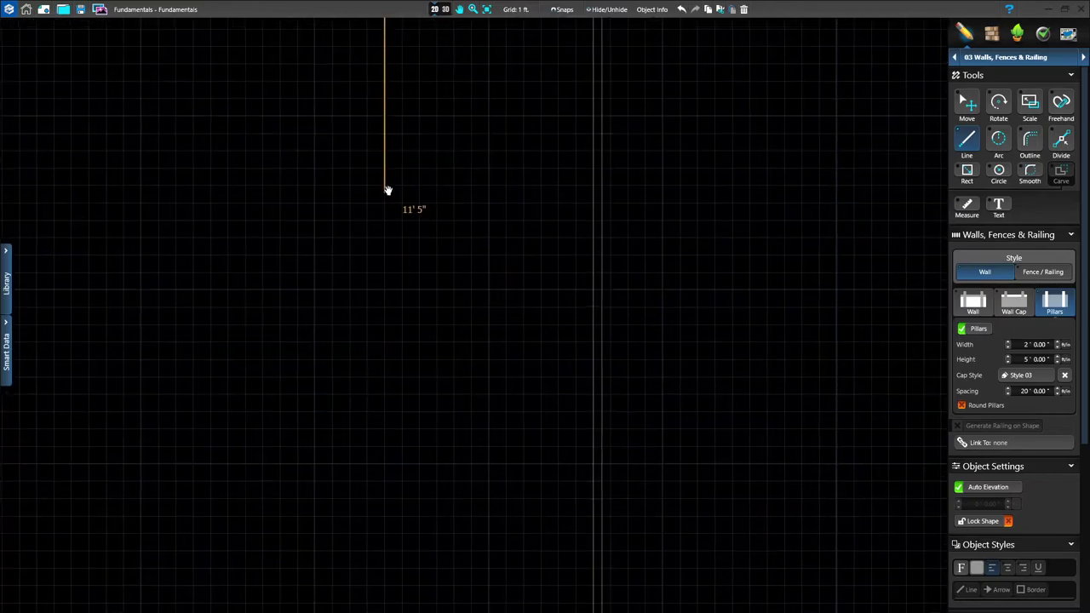
{"action": "scroll", "coordinate": [366, 289], "scroll_direction": "down", "scroll_amount": 4}
{"action": "middle_click_drag", "start_coordinate": [360, 406], "coordinate": [287, 236]}
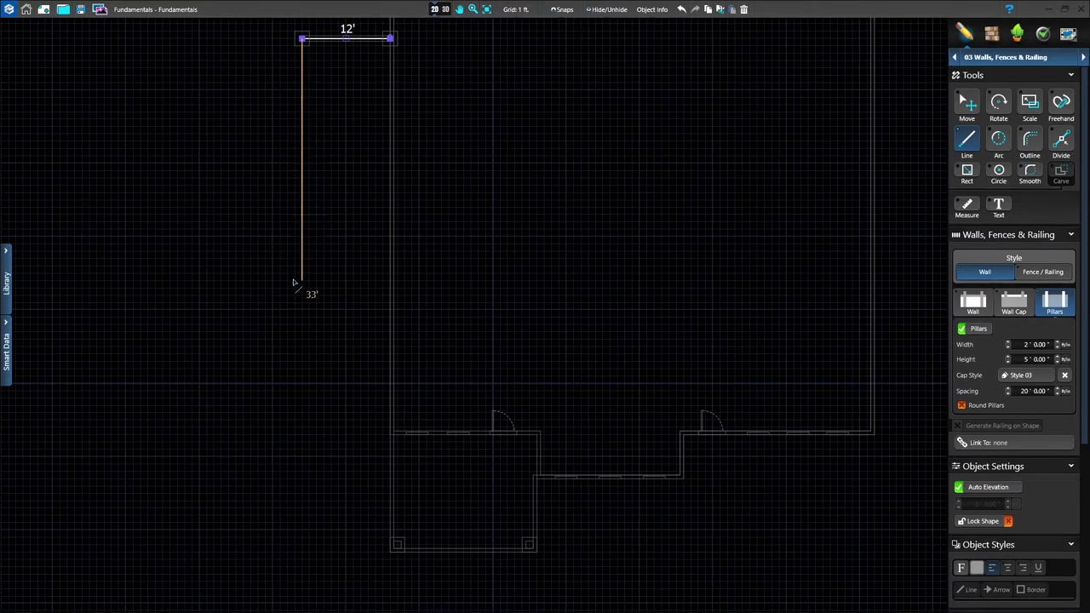
{"action": "type", "text": "10"}
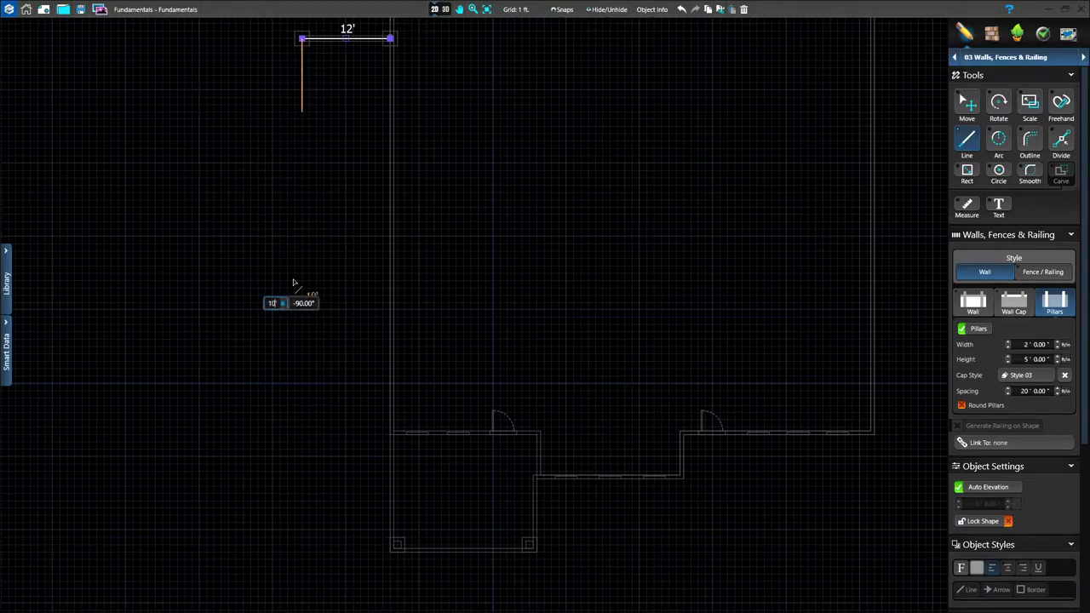
{"action": "type", "text": "8"}
{"action": "key", "text": "Return"}
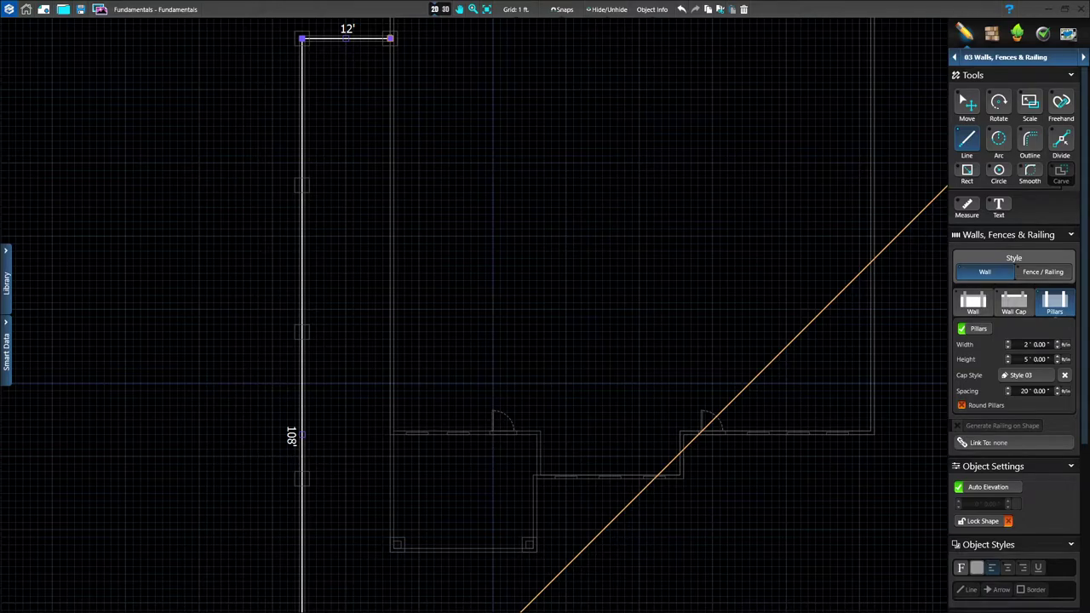
Continue the wall 94' across the bottom and 130' up the right side
{"action": "middle_click_drag", "start_coordinate": [644, 504], "coordinate": [497, 294]}
{"action": "scroll", "coordinate": [574, 462], "scroll_direction": "down", "scroll_amount": 2}
{"action": "middle_click_drag", "start_coordinate": [576, 489], "coordinate": [623, 356]}
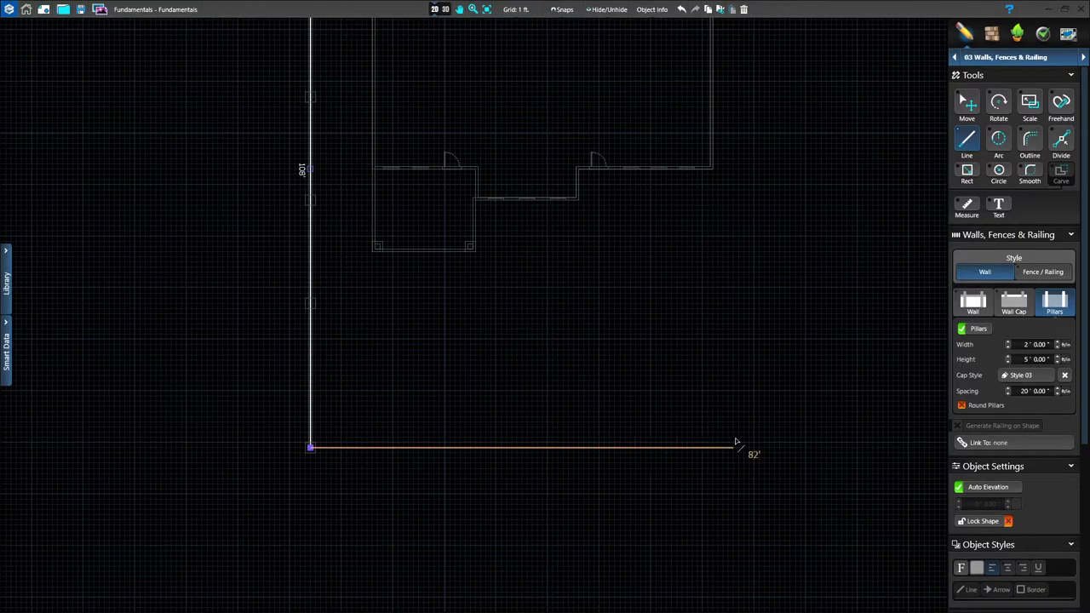
{"action": "type", "text": "9"}
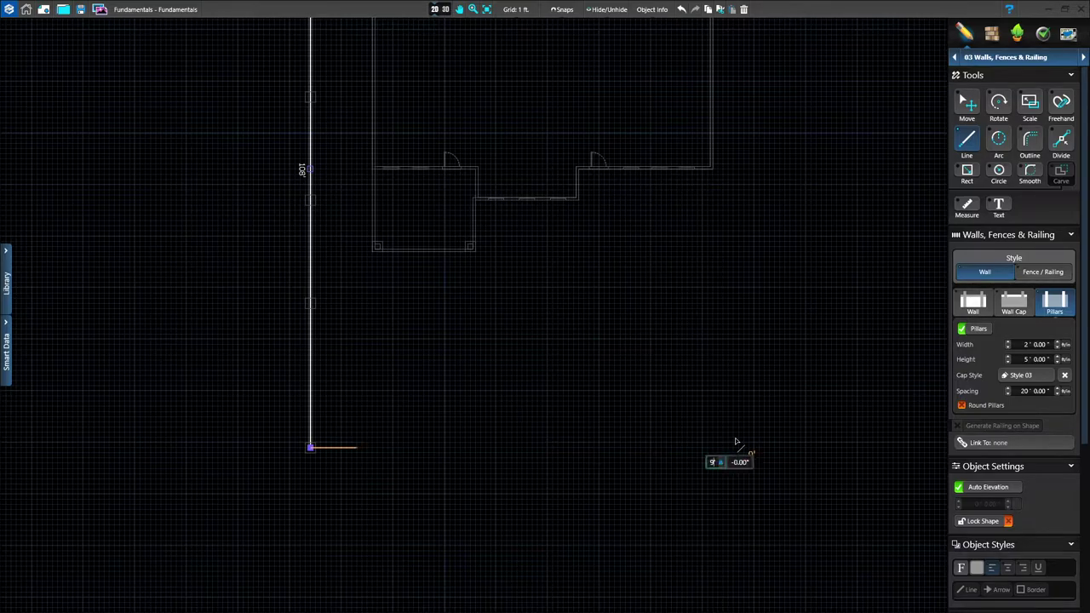
{"action": "type", "text": "4"}
{"action": "key", "text": "Return"}
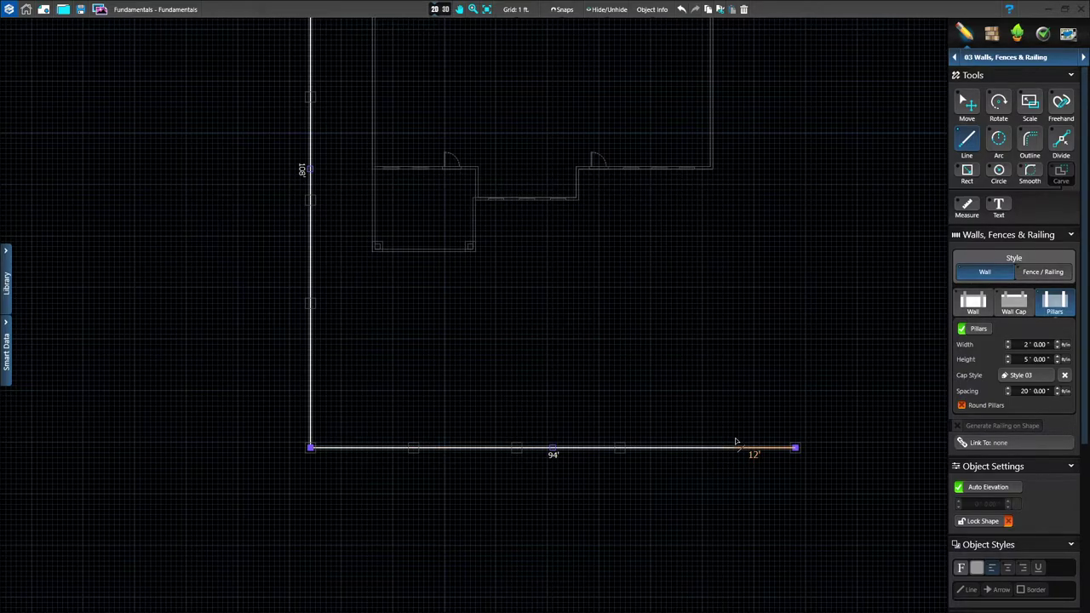
{"action": "middle_click_drag", "start_coordinate": [764, 211], "coordinate": [744, 355]}
{"action": "scroll", "coordinate": [744, 358], "scroll_direction": "down", "scroll_amount": 3}
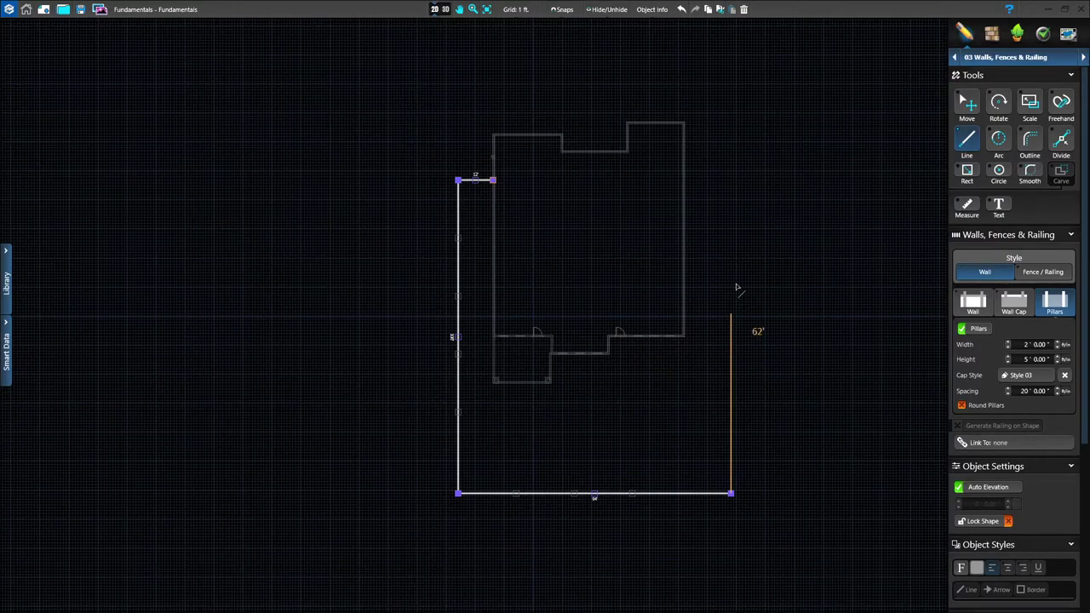
{"action": "middle_click_drag", "start_coordinate": [722, 233], "coordinate": [633, 242]}
{"action": "type", "text": "130"}
{"action": "key", "text": "Return"}
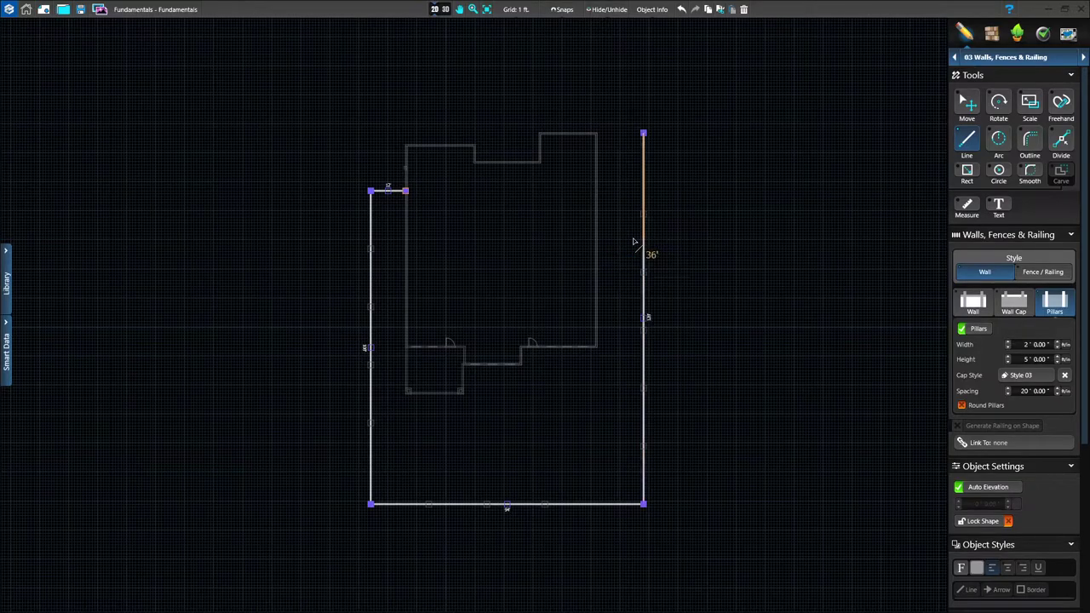
{"action": "scroll", "coordinate": [634, 242], "scroll_direction": "up", "scroll_amount": 1}
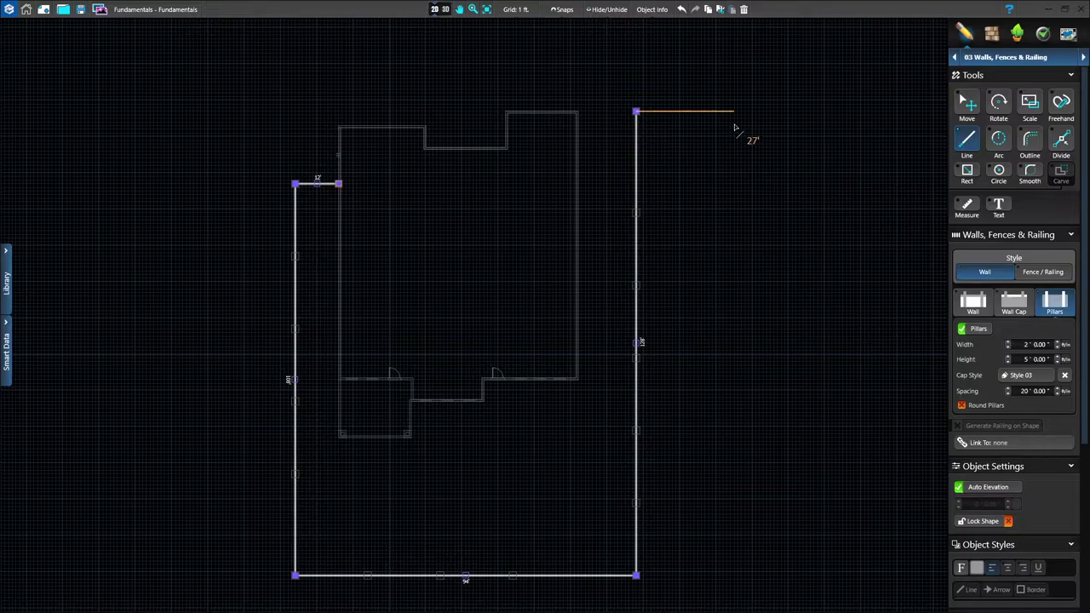
End the wall outline and open the Wall Cap profile Library
{"action": "double_click", "coordinate": [636, 111]}
{"action": "left_click", "coordinate": [973, 307]}
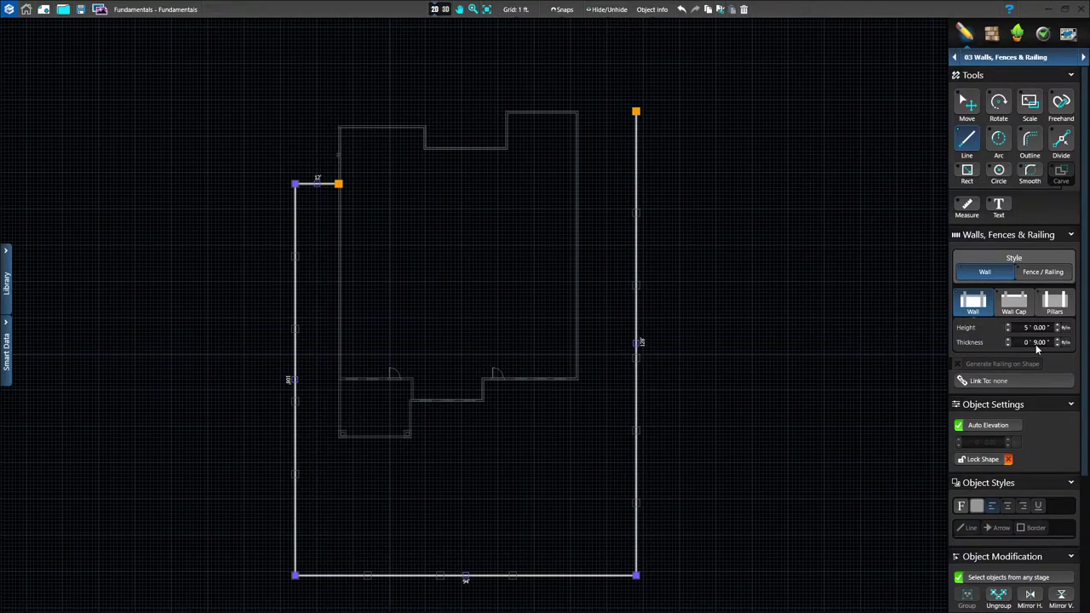
{"action": "left_click", "coordinate": [1019, 314]}
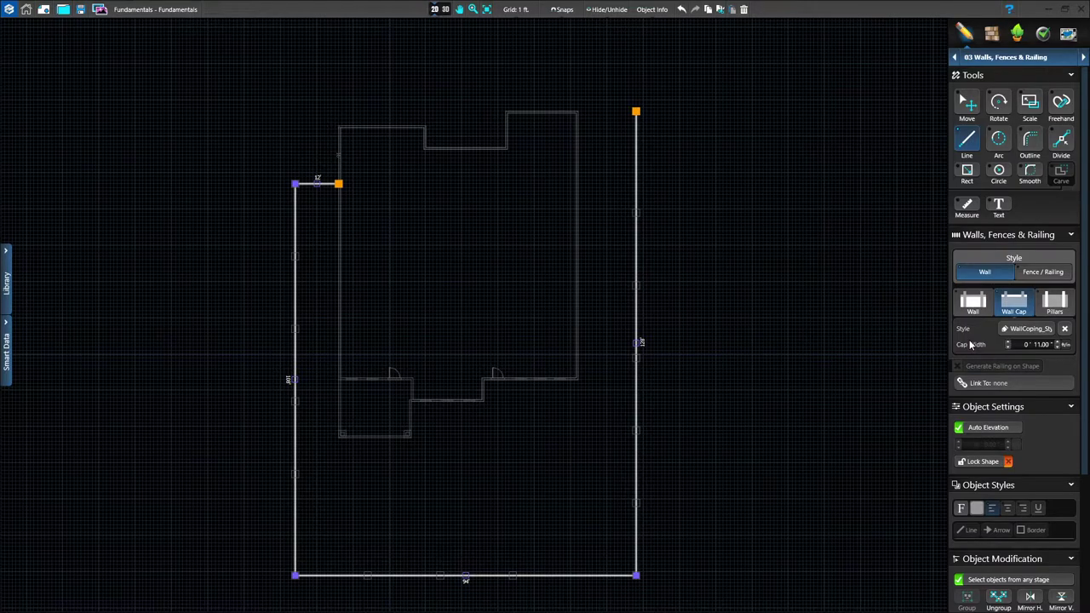
{"action": "left_click", "coordinate": [1020, 333]}
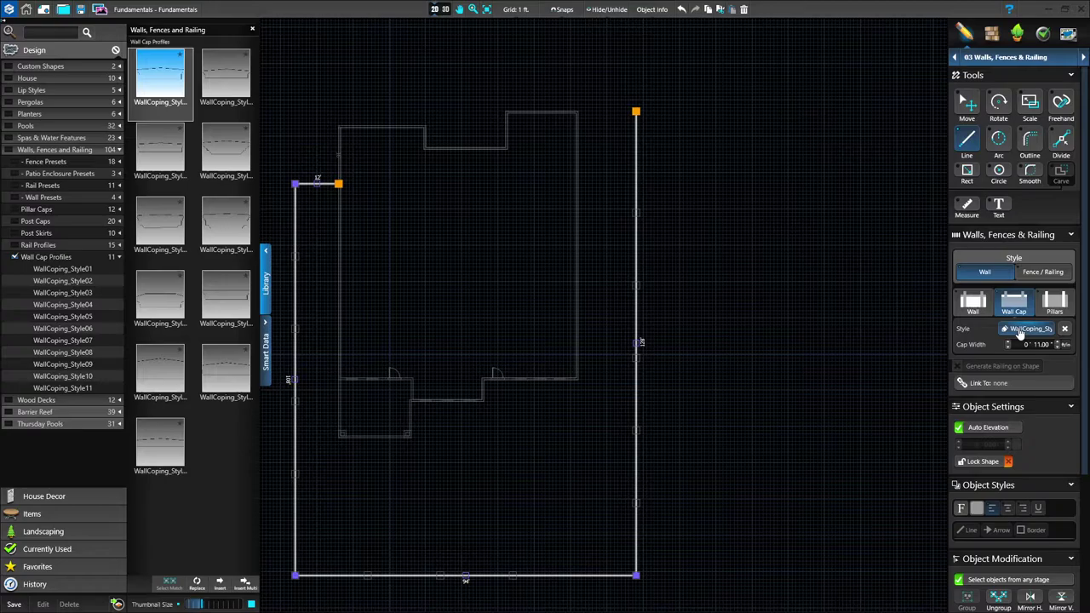
Show the wall's Pillars settings: 2' width, 5' height, 20' spacing
{"action": "left_click", "coordinate": [1052, 305]}
{"action": "middle_click_drag", "start_coordinate": [836, 339], "coordinate": [910, 333]}
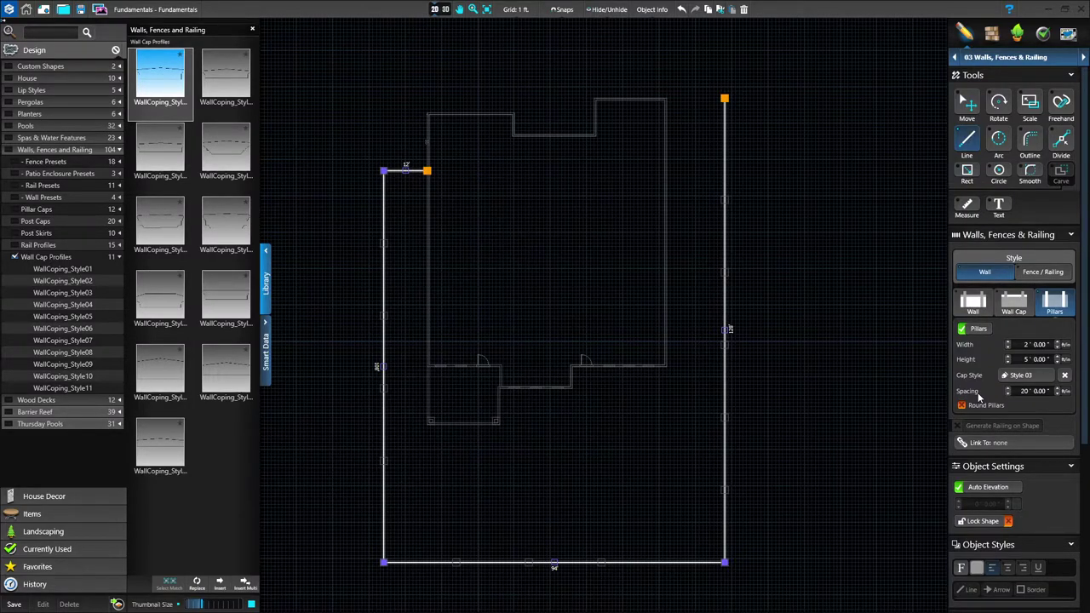
Close the library, deselect the wall, and switch the style to Fence / Railing
{"action": "left_click", "coordinate": [264, 292]}
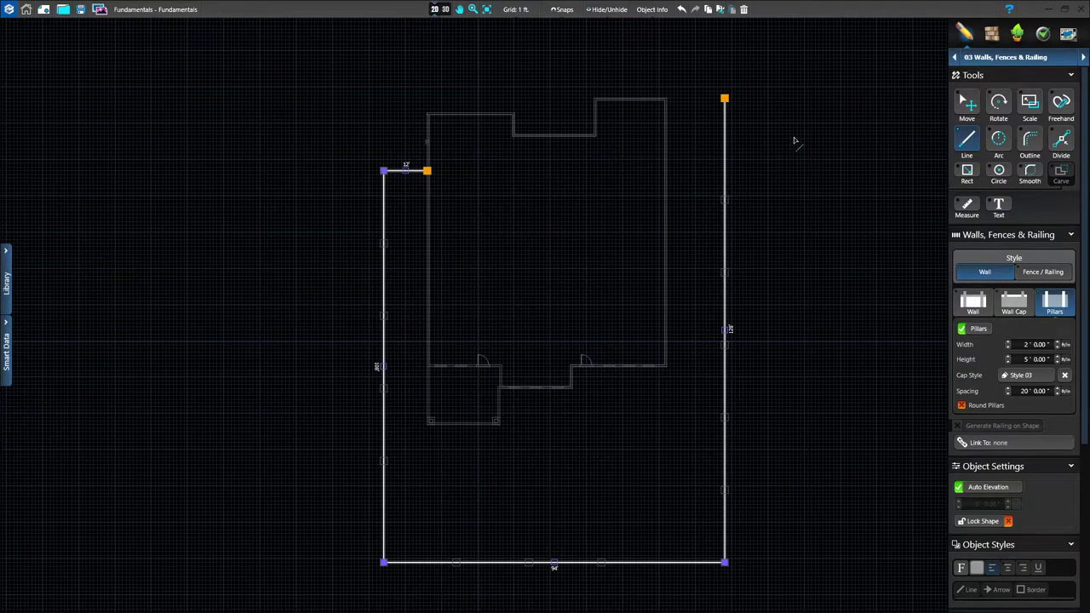
{"action": "left_click", "coordinate": [968, 103]}
{"action": "left_click", "coordinate": [834, 230]}
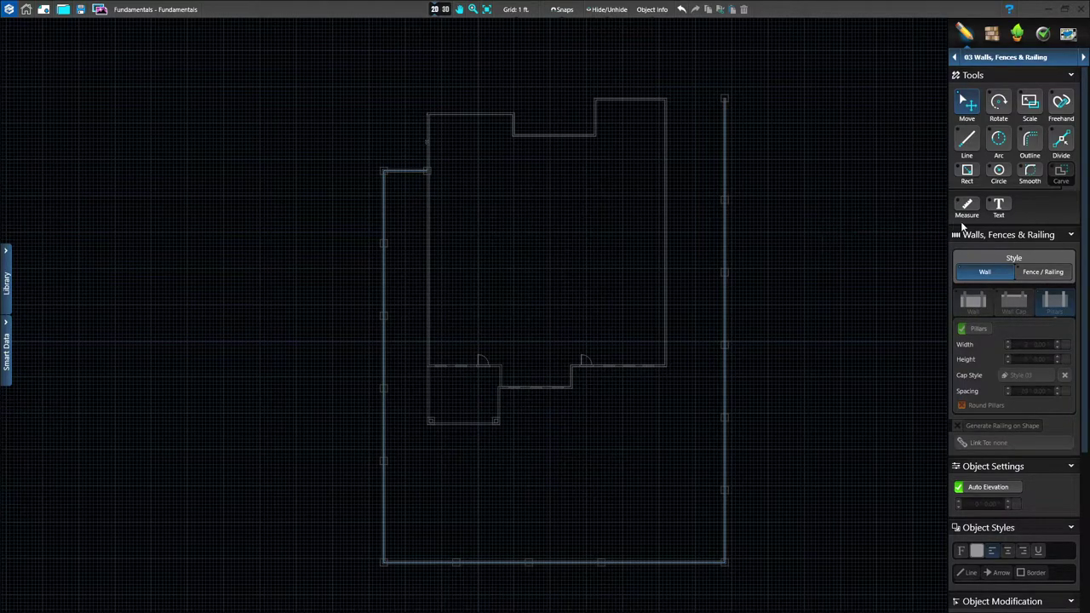
{"action": "left_click", "coordinate": [1041, 275]}
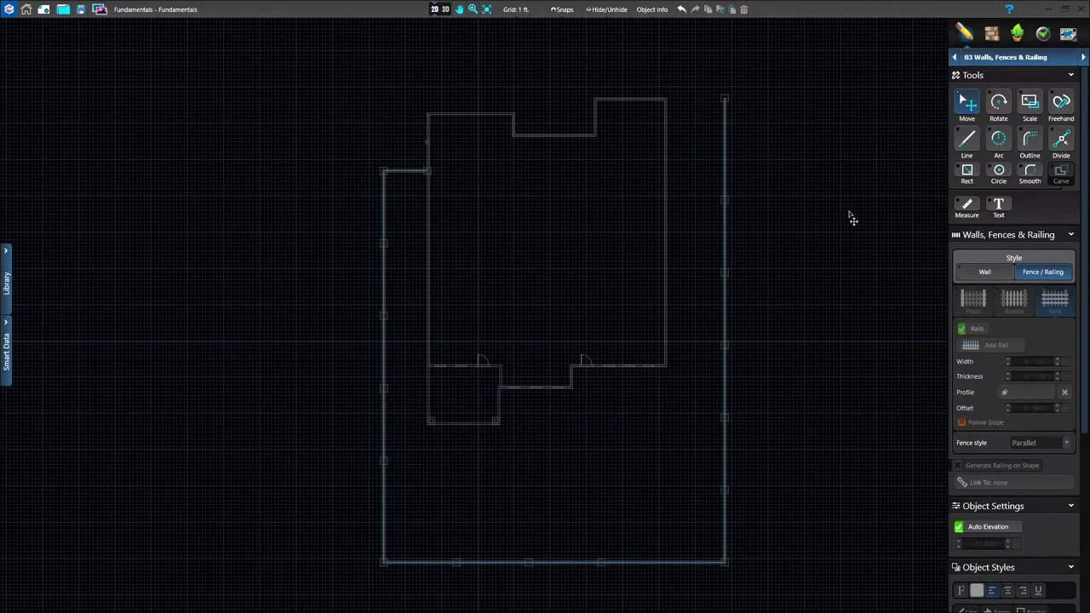
{"action": "middle_click_drag", "start_coordinate": [810, 171], "coordinate": [779, 318]}
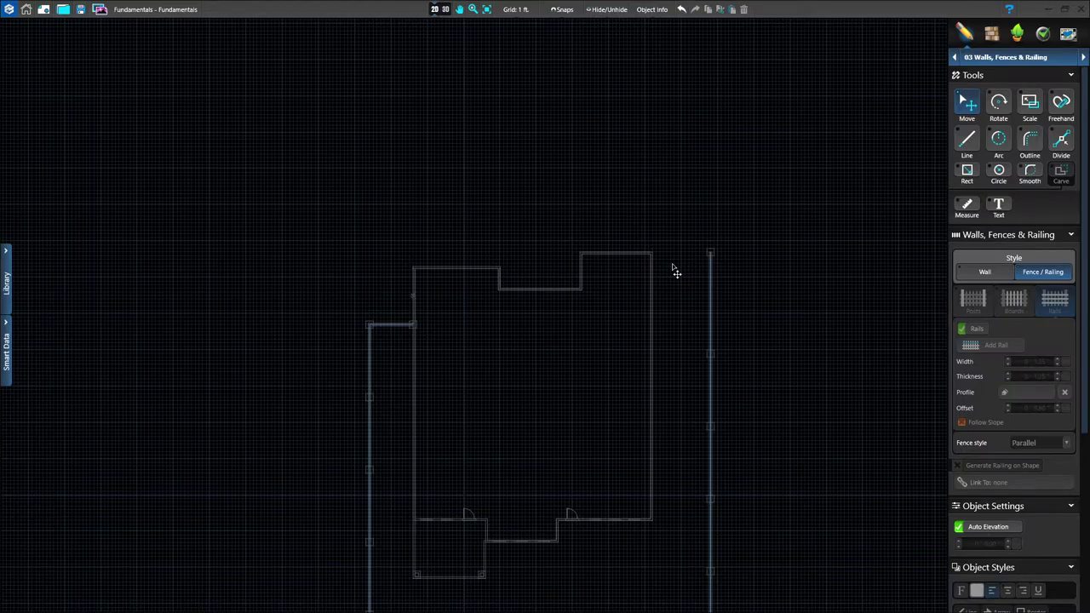
Draw a 15' railing from the house's upper-right corner to the boundary wall post
{"action": "left_click", "coordinate": [968, 144]}
{"action": "scroll", "coordinate": [672, 261], "scroll_direction": "up", "scroll_amount": 1}
{"action": "scroll", "coordinate": [669, 263], "scroll_direction": "up", "scroll_amount": 2}
{"action": "scroll", "coordinate": [590, 260], "scroll_direction": "up", "scroll_amount": 1}
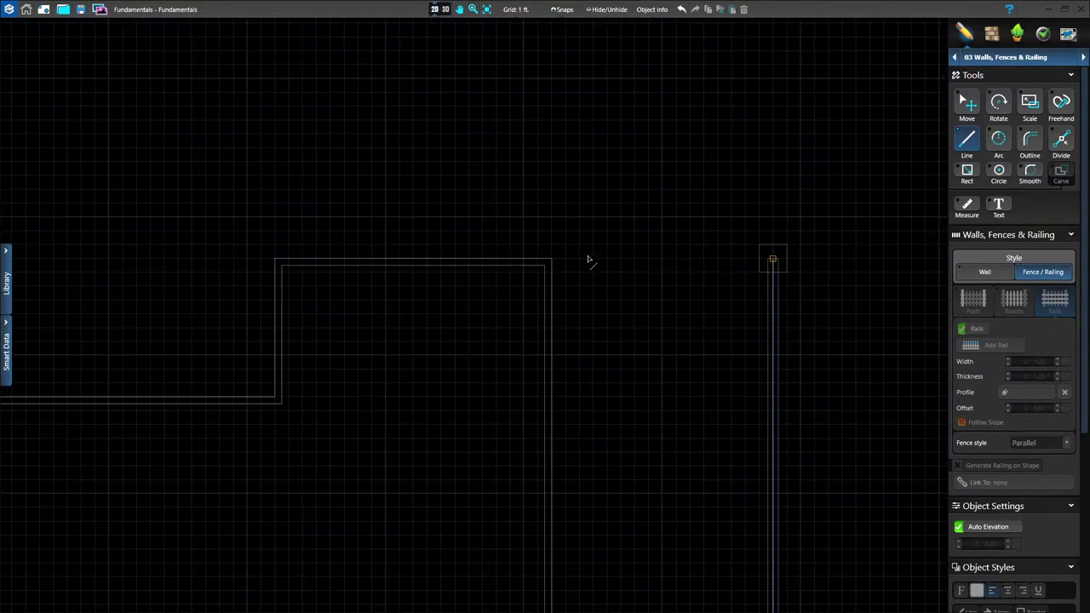
{"action": "left_click", "coordinate": [552, 259]}
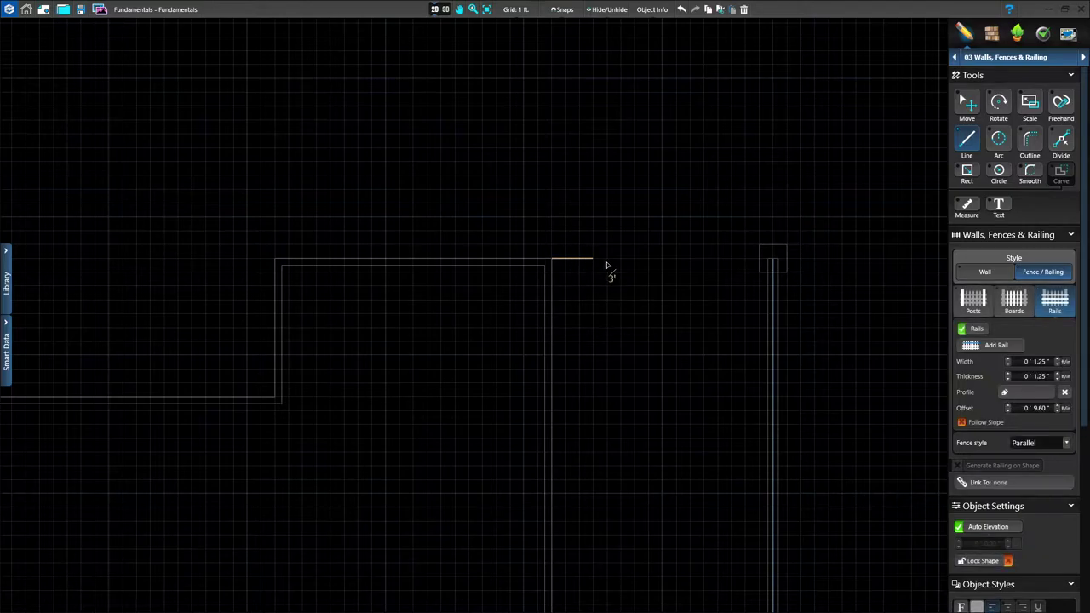
{"action": "left_click", "coordinate": [758, 259]}
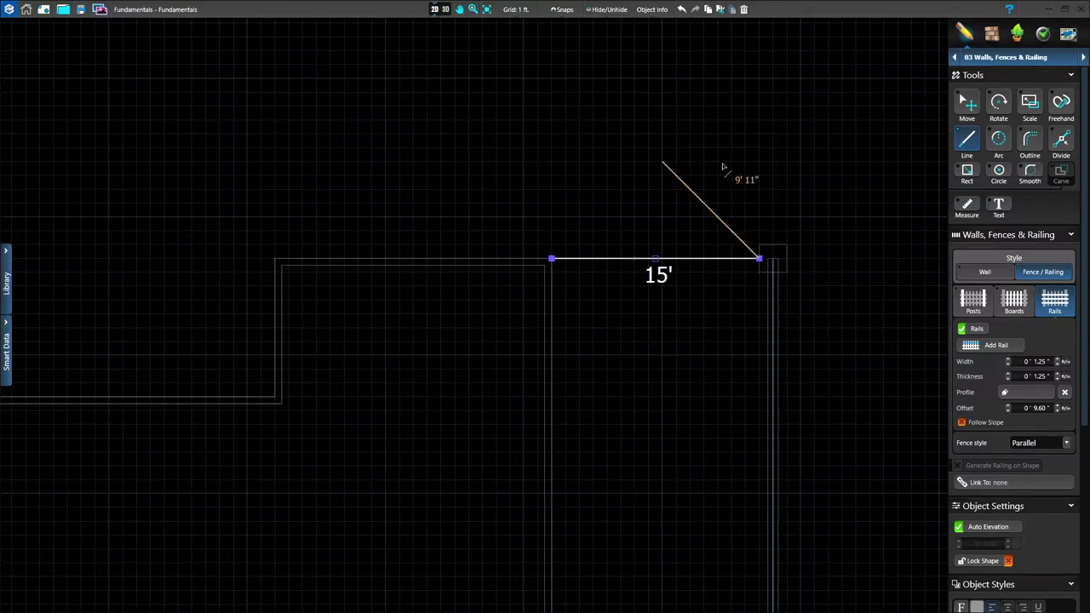
{"action": "left_click", "coordinate": [774, 264]}
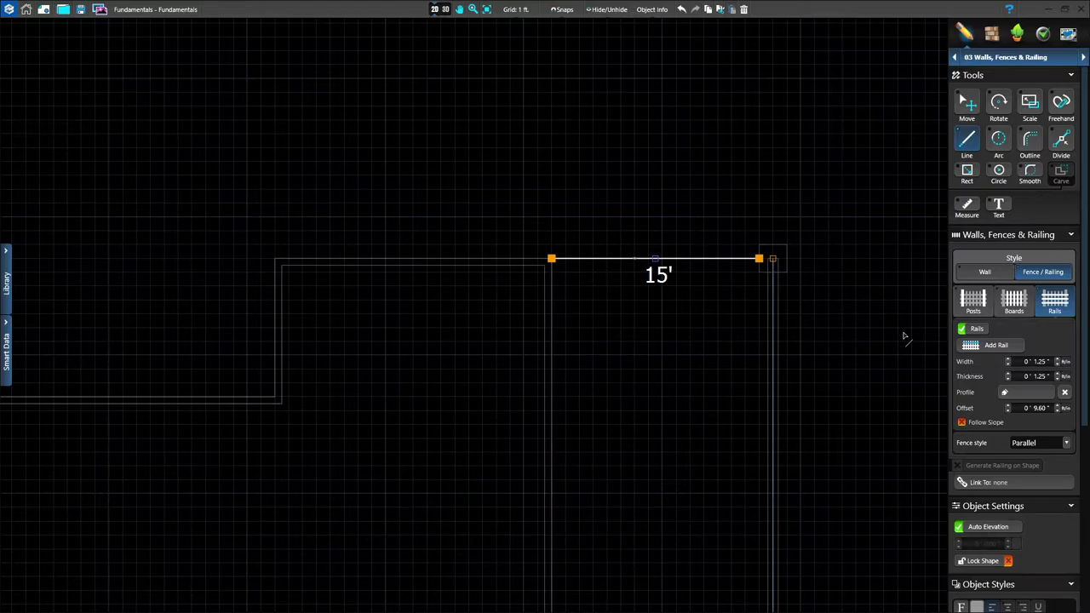
{"action": "left_click", "coordinate": [974, 302]}
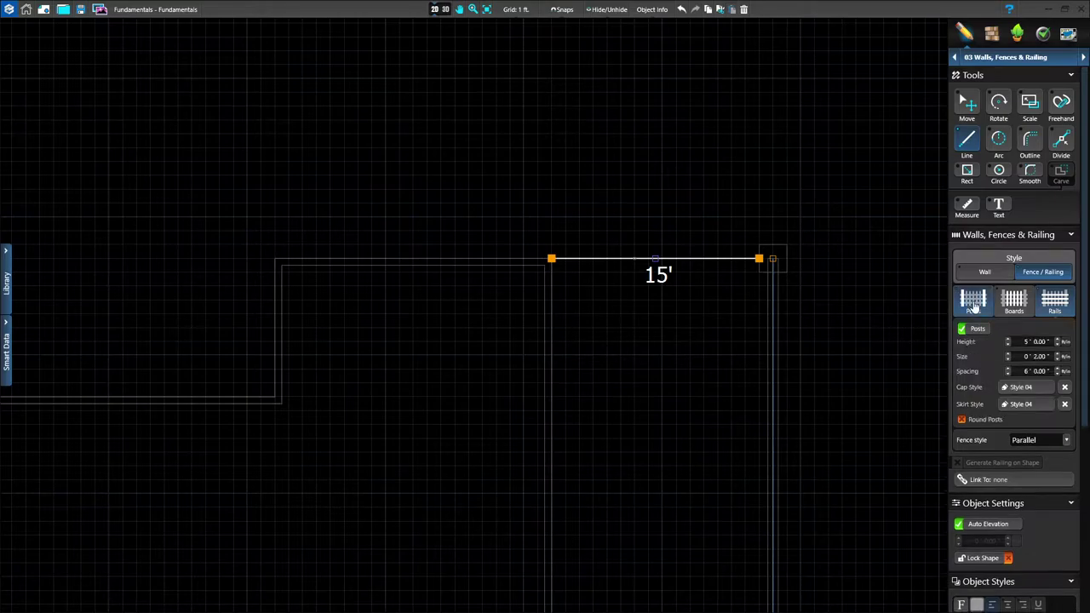
{"action": "left_click", "coordinate": [1054, 305]}
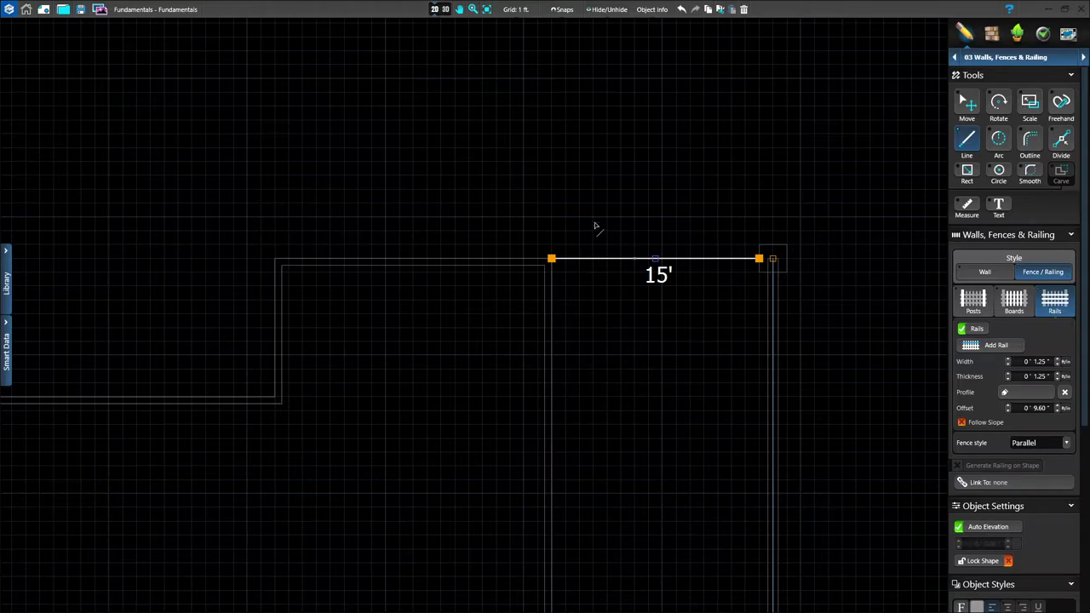
In 3D, orbit and zoom in on the new 15' railing beside the boundary wall
{"action": "left_click", "coordinate": [442, 9]}
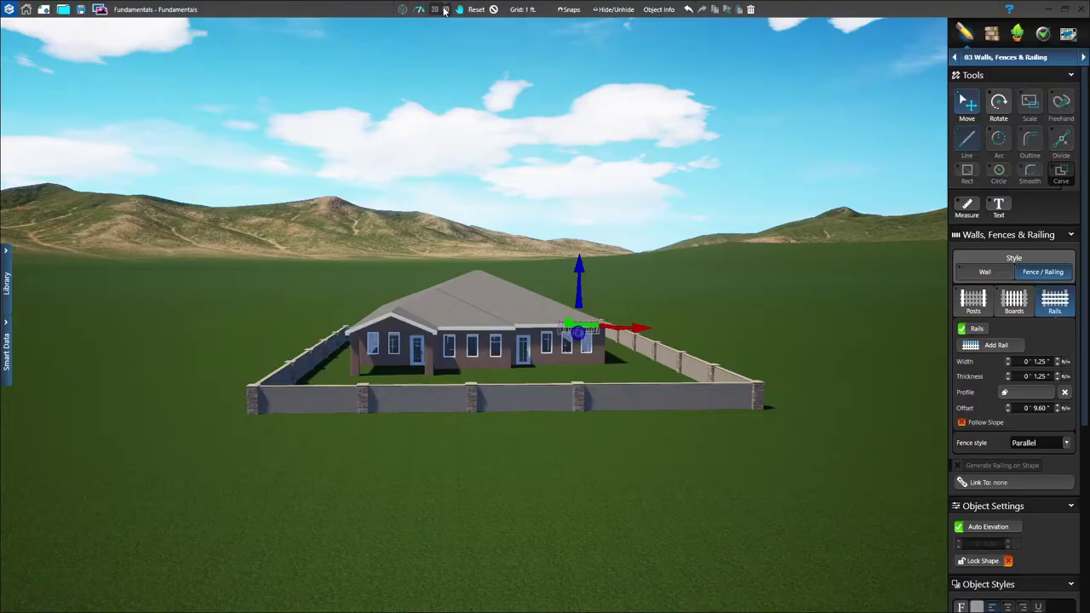
{"action": "middle_click_drag", "start_coordinate": [846, 493], "coordinate": [585, 533]}
{"action": "middle_click_drag", "start_coordinate": [448, 531], "coordinate": [617, 534]}
{"action": "scroll", "coordinate": [596, 449], "scroll_direction": "up", "scroll_amount": 5}
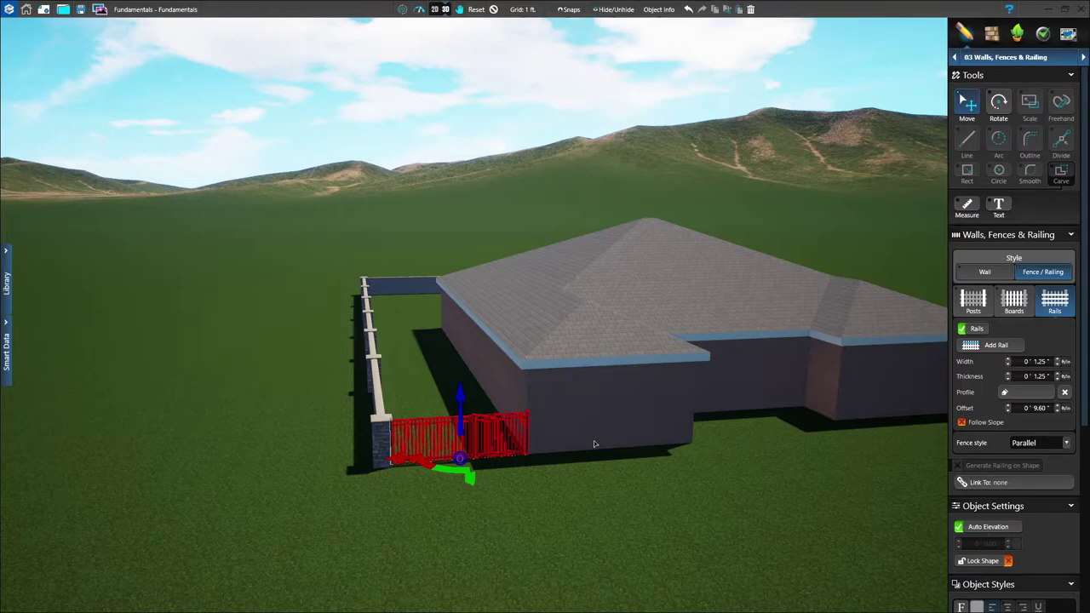
{"action": "left_click", "coordinate": [9, 292]}
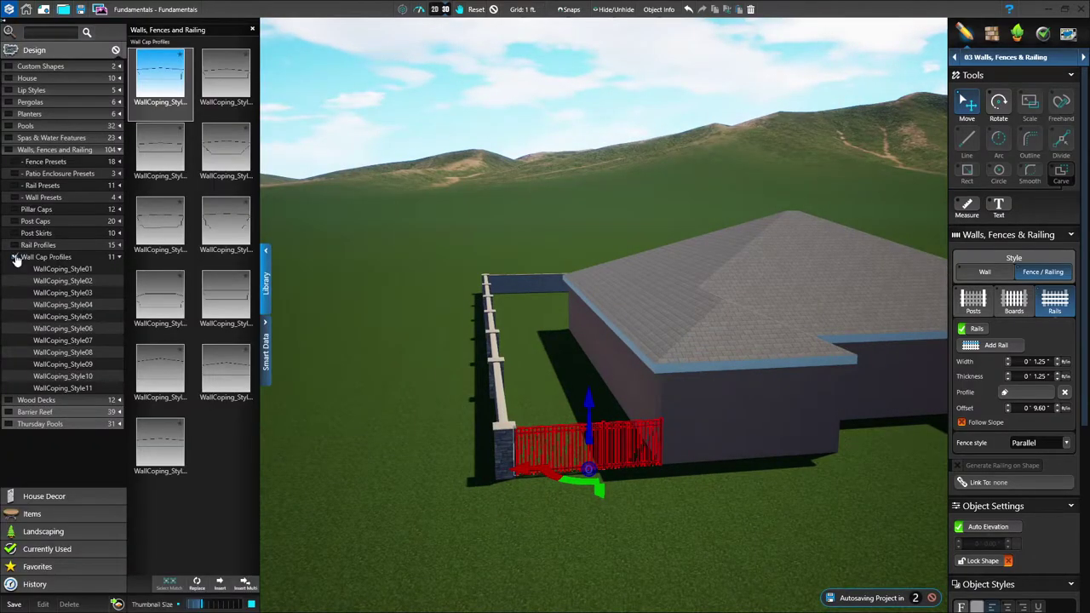
{"action": "left_click", "coordinate": [15, 258]}
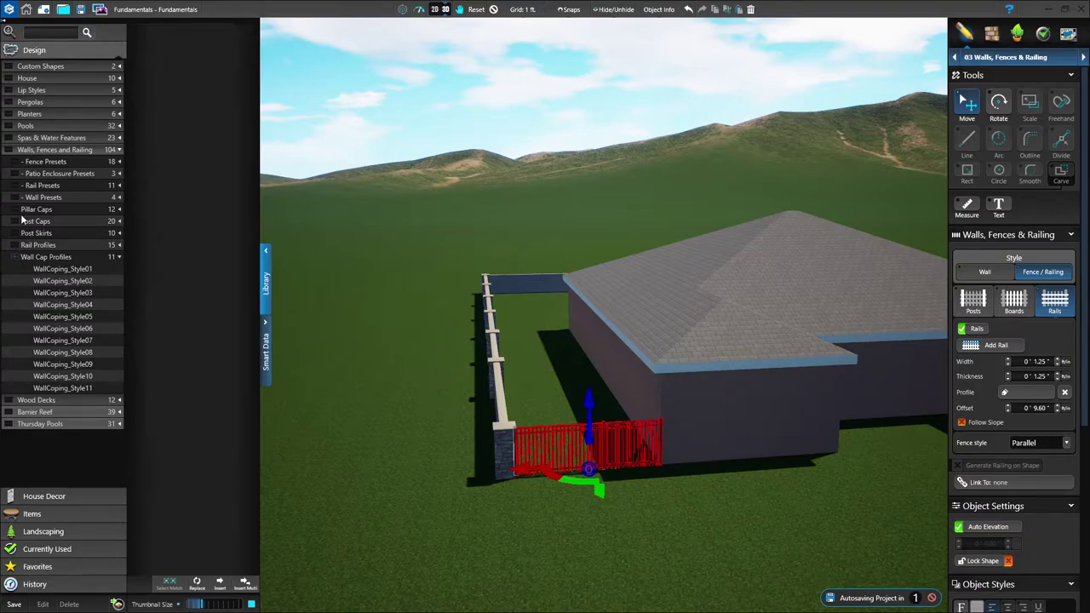
{"action": "left_click", "coordinate": [13, 162]}
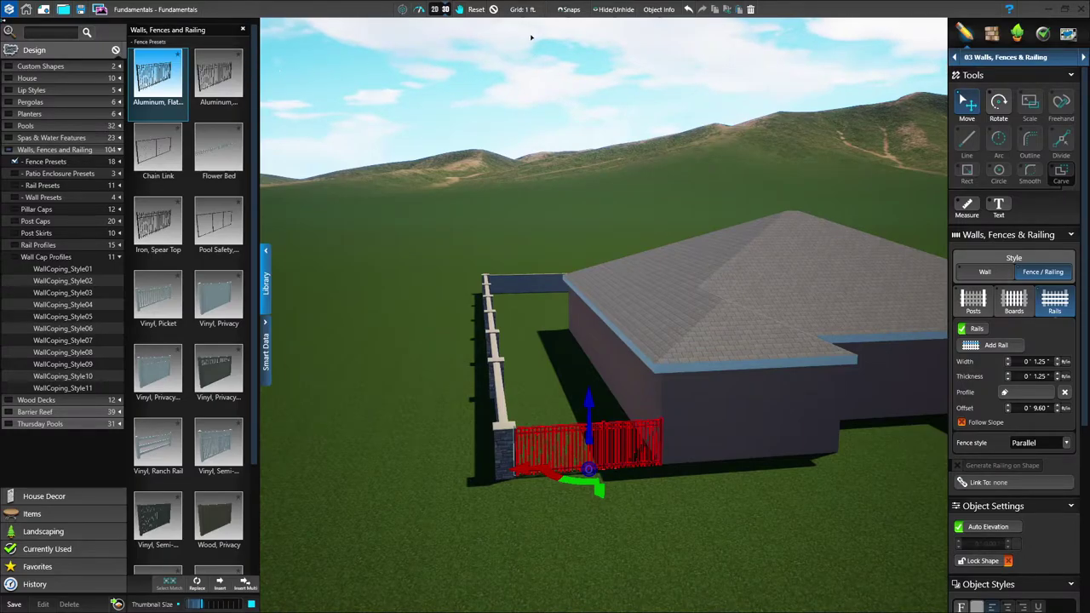
{"action": "left_click", "coordinate": [494, 11]}
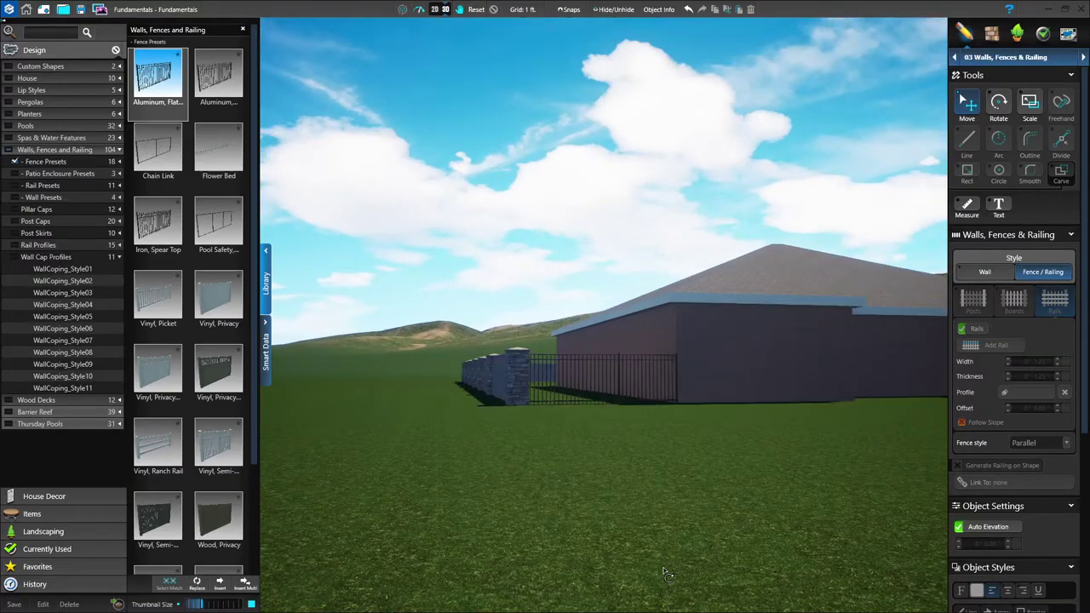
{"action": "scroll", "coordinate": [662, 539], "scroll_direction": "down", "scroll_amount": 5}
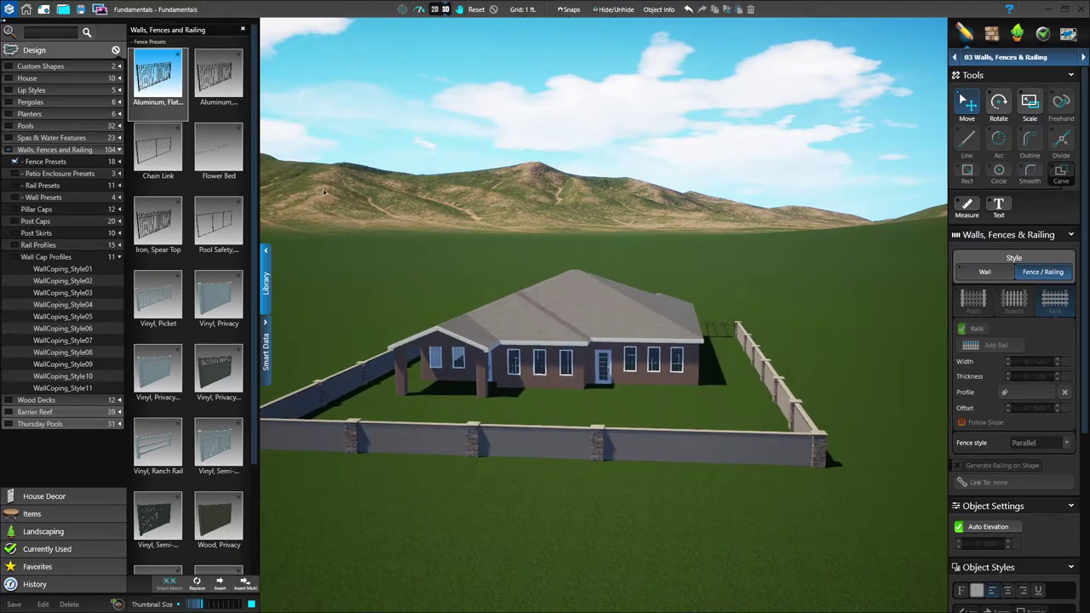
{"action": "left_click", "coordinate": [16, 166]}
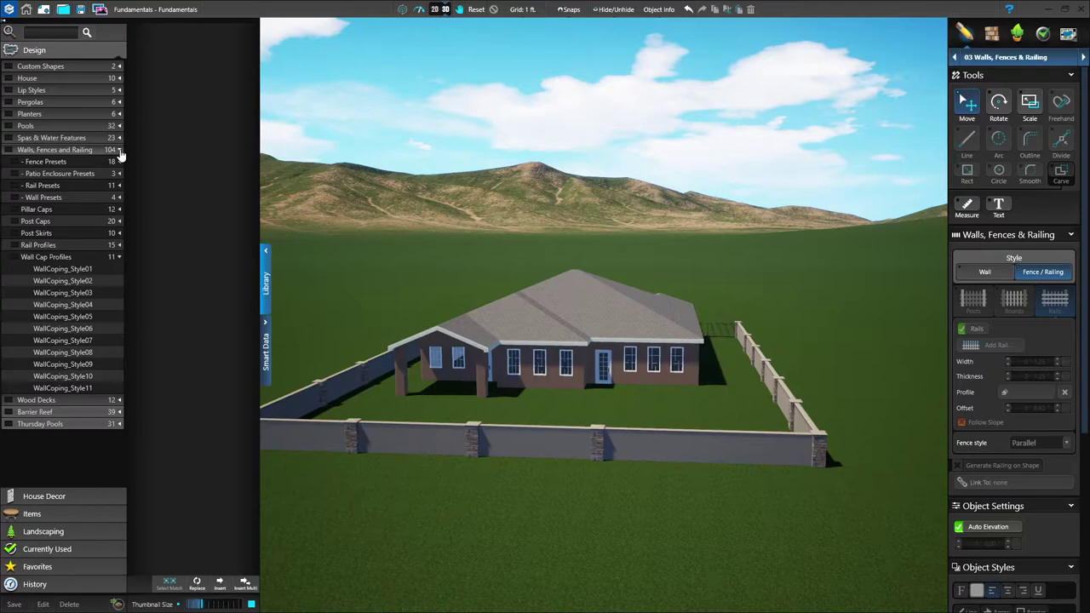
{"action": "left_click", "coordinate": [119, 150]}
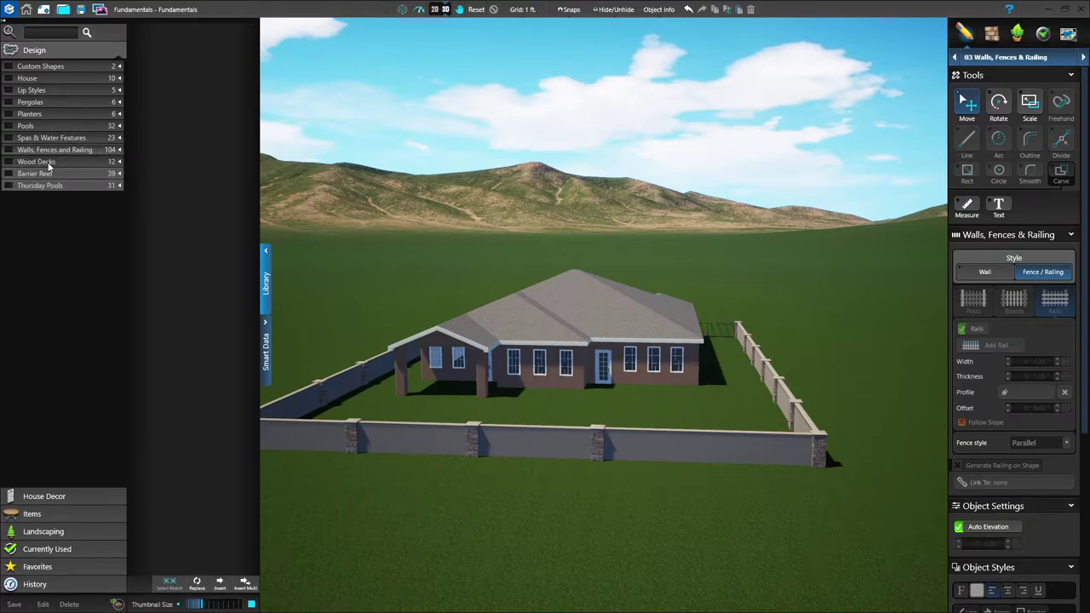
{"action": "left_click", "coordinate": [264, 290]}
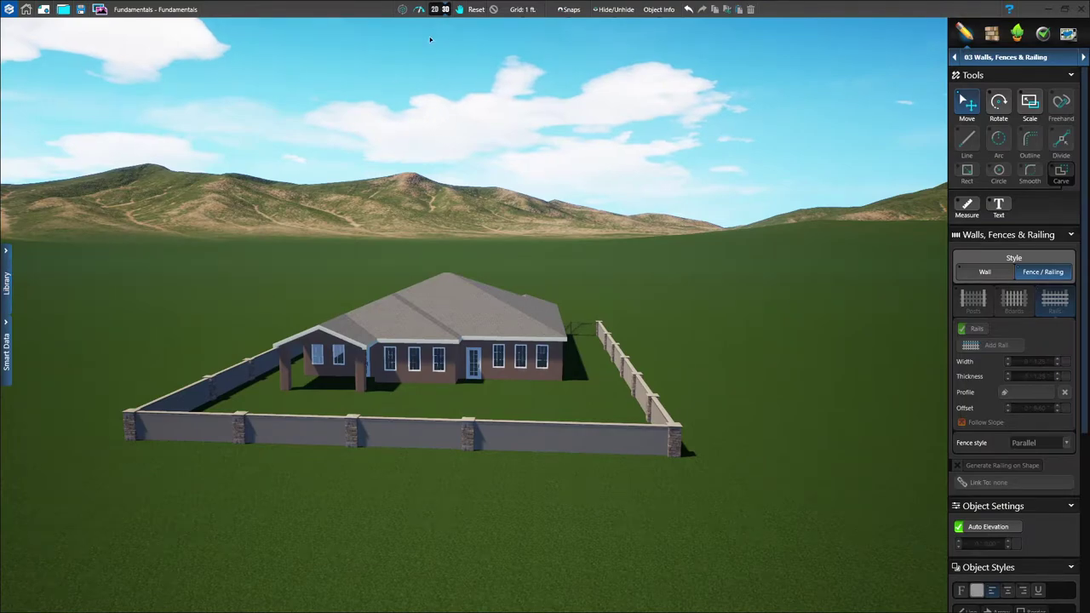
Return to 2D with the whole property centered, and open the design step list
{"action": "left_click", "coordinate": [436, 10]}
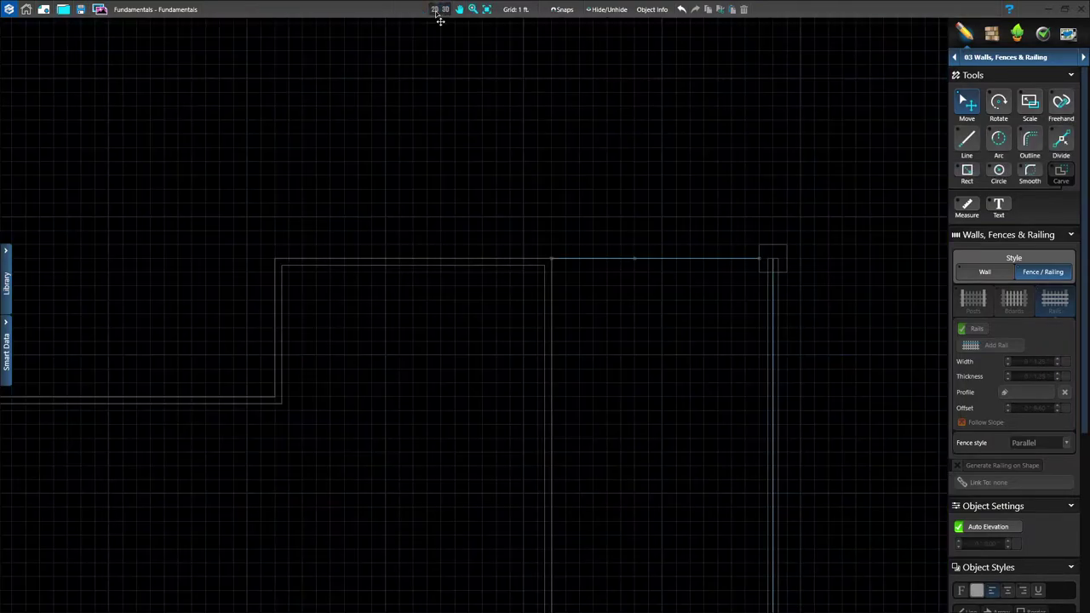
{"action": "scroll", "coordinate": [490, 375], "scroll_direction": "down", "scroll_amount": 5}
{"action": "middle_click_drag", "start_coordinate": [448, 464], "coordinate": [528, 202]}
{"action": "scroll", "coordinate": [494, 268], "scroll_direction": "up", "scroll_amount": 3}
{"action": "middle_click_drag", "start_coordinate": [499, 261], "coordinate": [437, 299]}
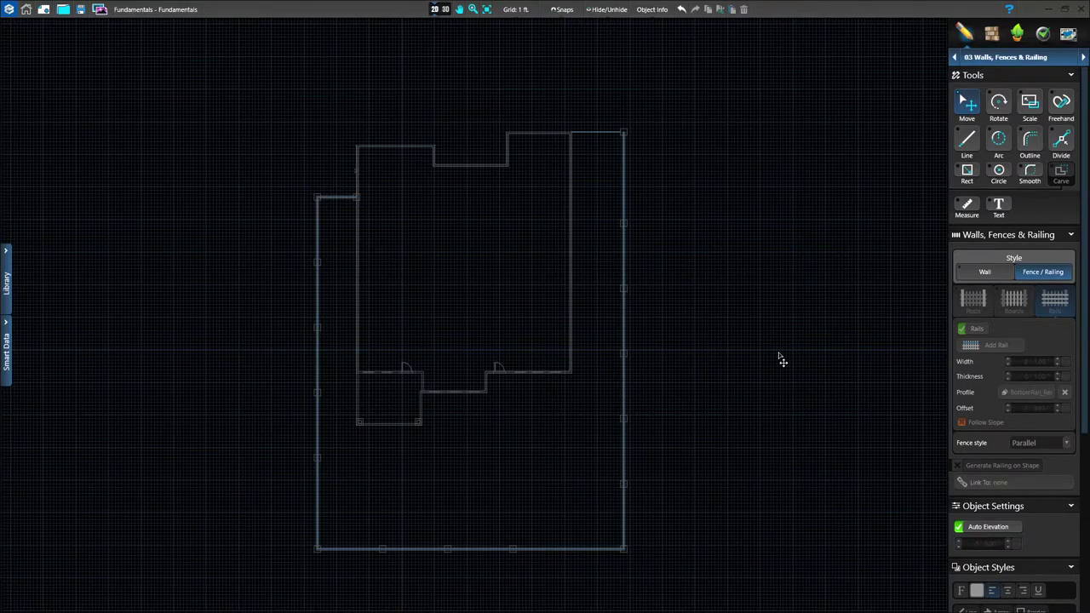
{"action": "left_click", "coordinate": [1021, 59]}
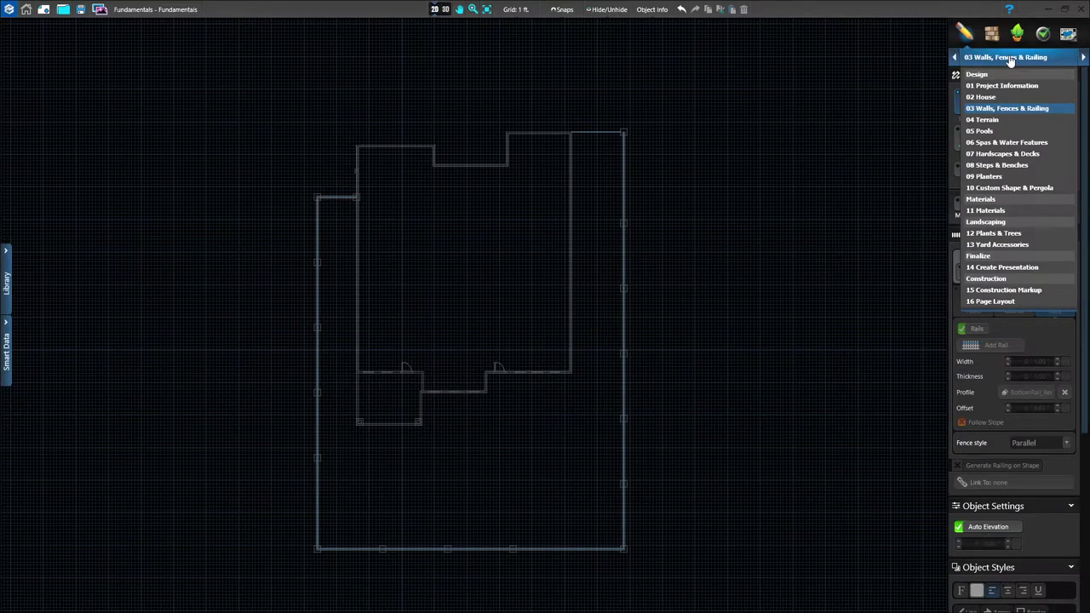
Choose 07 Hardscapes & Decks from the design step list
{"action": "left_click", "coordinate": [992, 155]}
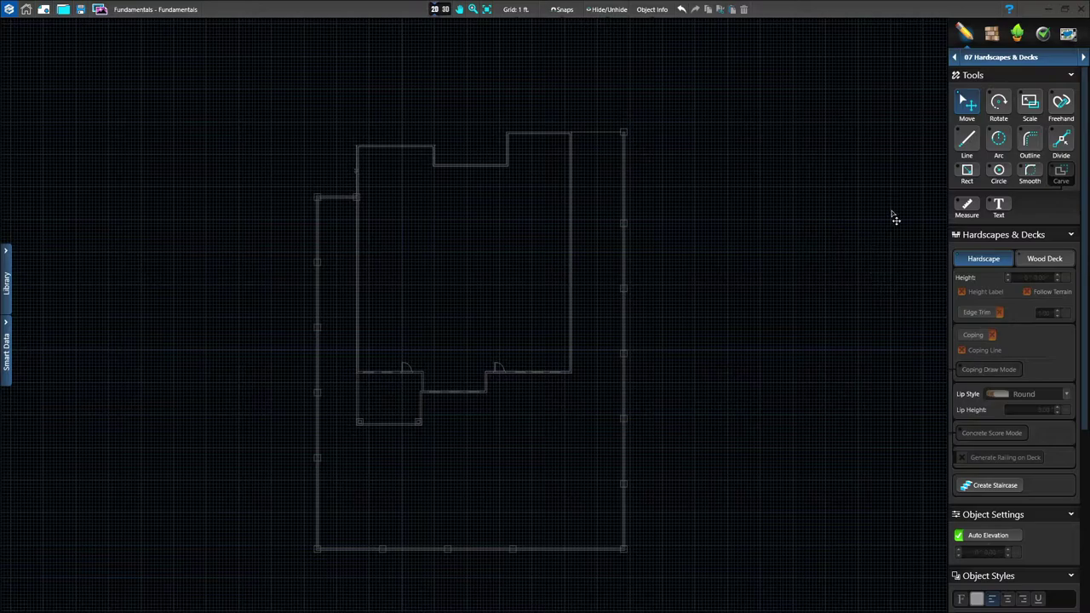
Zoom in on the back patio and drag a hardscape rectangle from its corner, 16' deep so far
{"action": "left_click", "coordinate": [967, 172]}
{"action": "scroll", "coordinate": [372, 440], "scroll_direction": "up", "scroll_amount": 1}
{"action": "scroll", "coordinate": [413, 436], "scroll_direction": "up", "scroll_amount": 3}
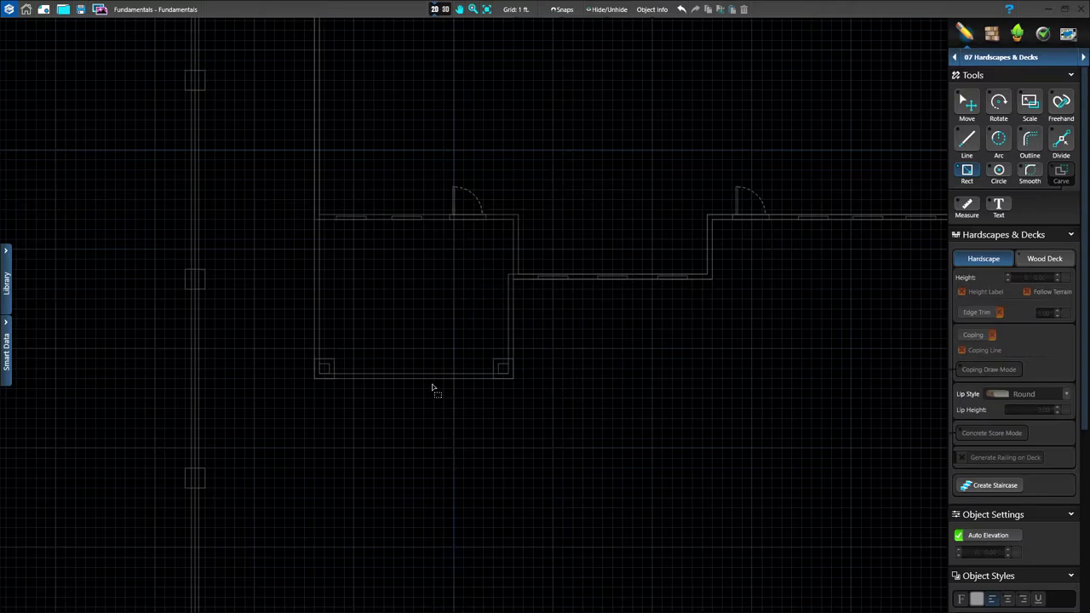
{"action": "scroll", "coordinate": [432, 388], "scroll_direction": "up", "scroll_amount": 2}
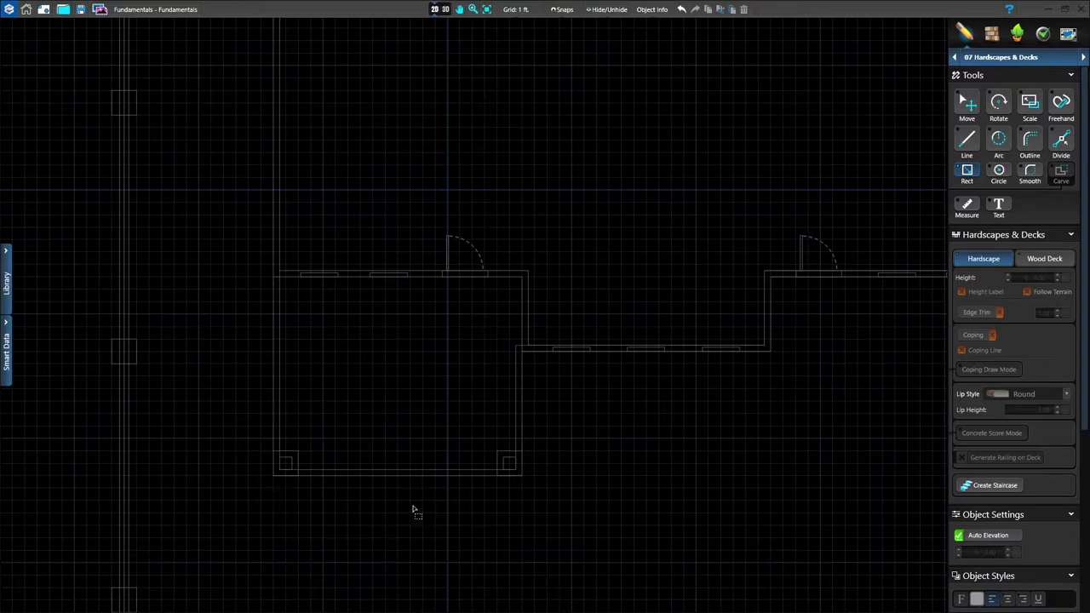
{"action": "left_click", "coordinate": [278, 480]}
{"action": "left_click_drag", "start_coordinate": [278, 480], "coordinate": [365, 278]}
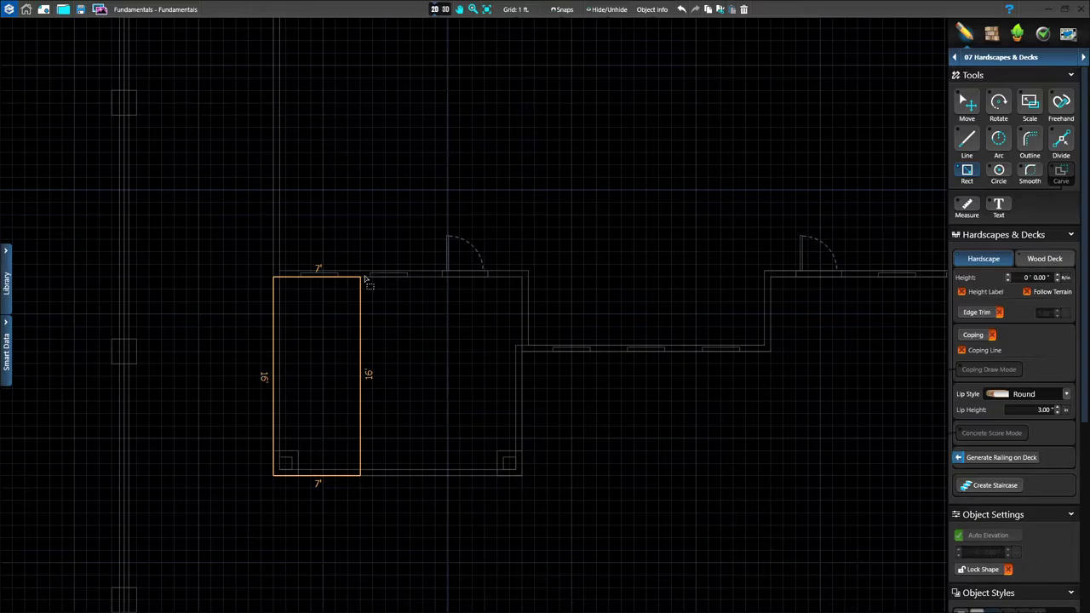
Widen the patio hardscape to 20' by 16' and review the Hardscape panel
{"action": "left_click_drag", "start_coordinate": [364, 278], "coordinate": [522, 280]}
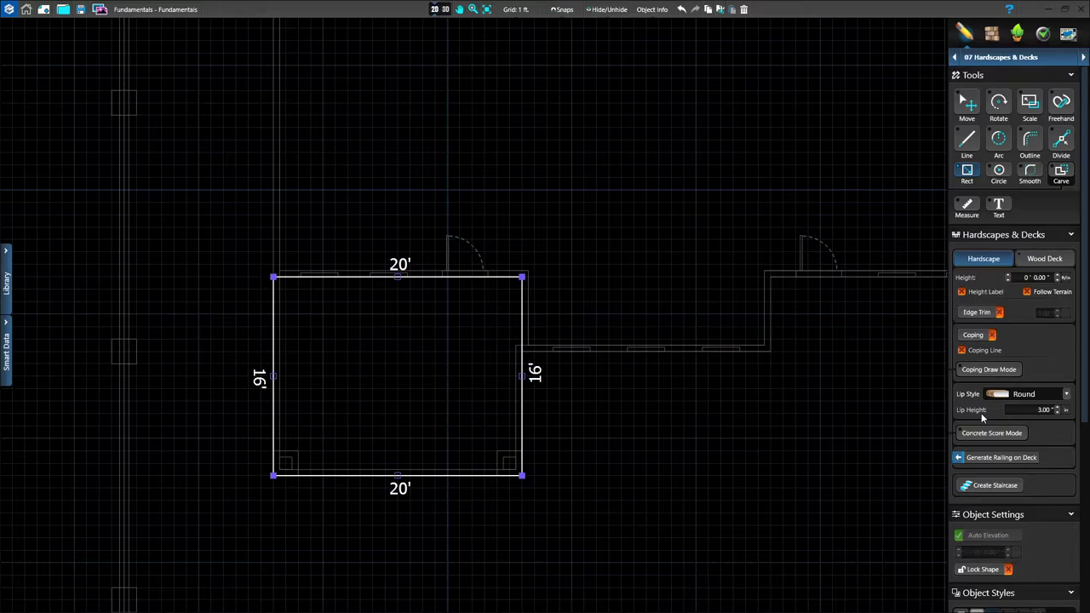
{"action": "scroll", "coordinate": [1034, 533], "scroll_direction": "down", "scroll_amount": 1}
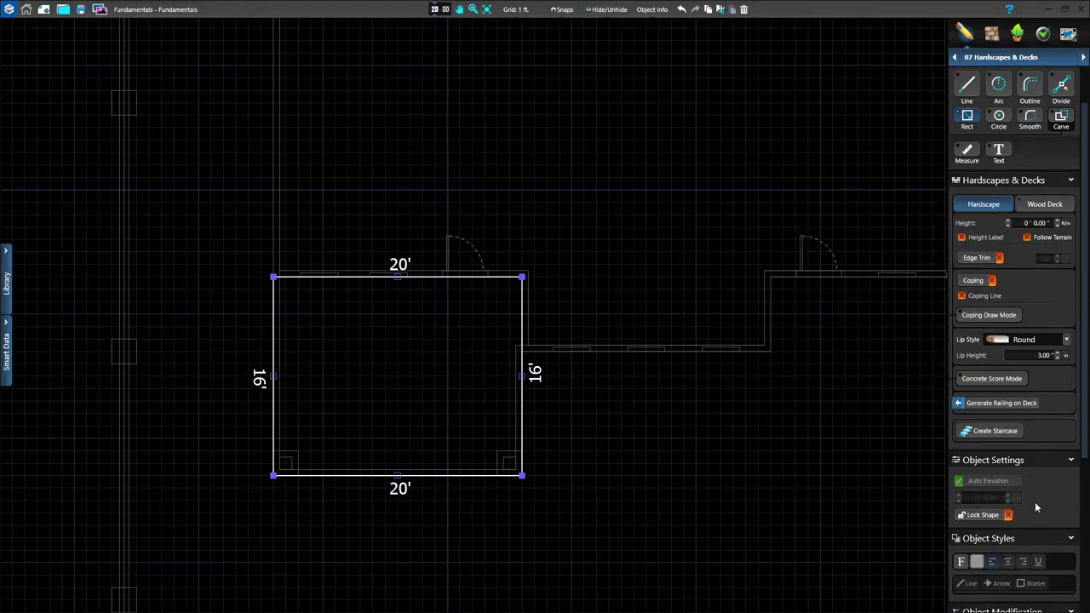
{"action": "scroll", "coordinate": [1036, 500], "scroll_direction": "down", "scroll_amount": 1}
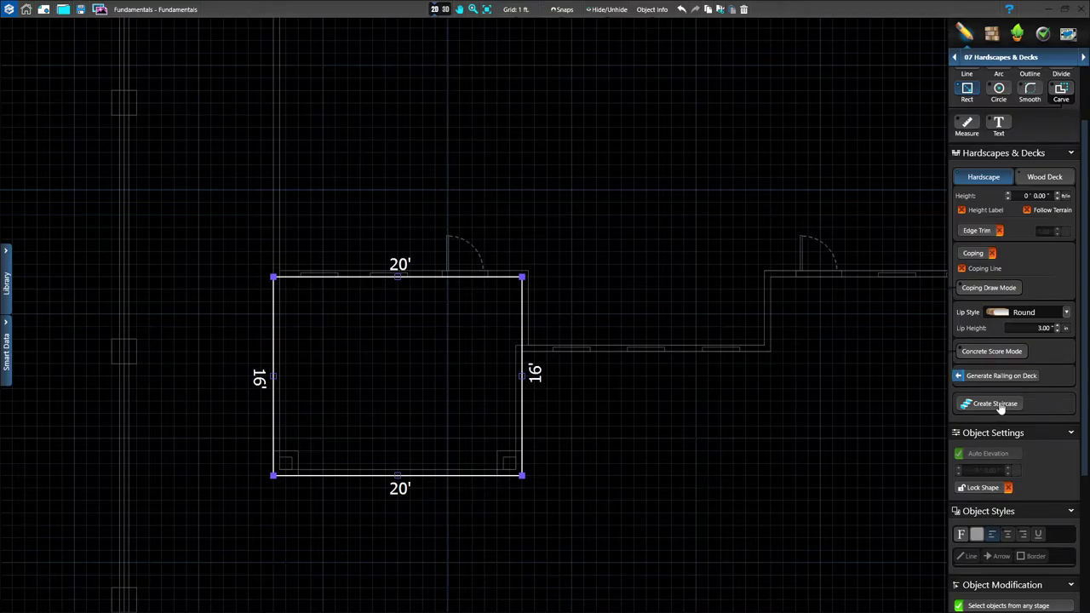
{"action": "scroll", "coordinate": [1000, 407], "scroll_direction": "up", "scroll_amount": 2}
{"action": "left_click", "coordinate": [968, 103]}
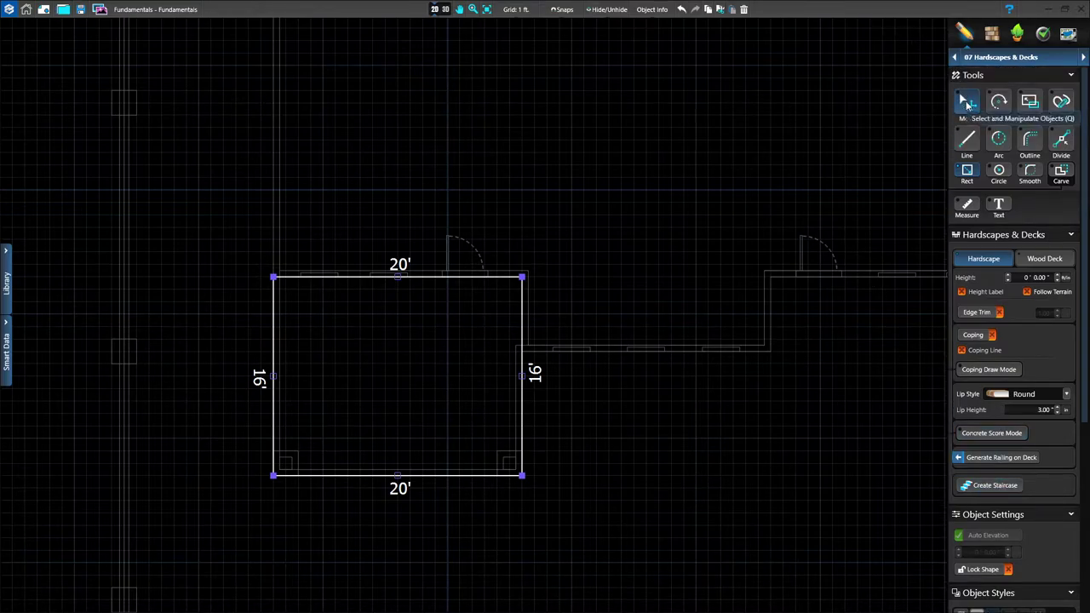
Deselect the rectangle, switch to 3D, and orbit to face the covered porch
{"action": "left_click", "coordinate": [624, 474]}
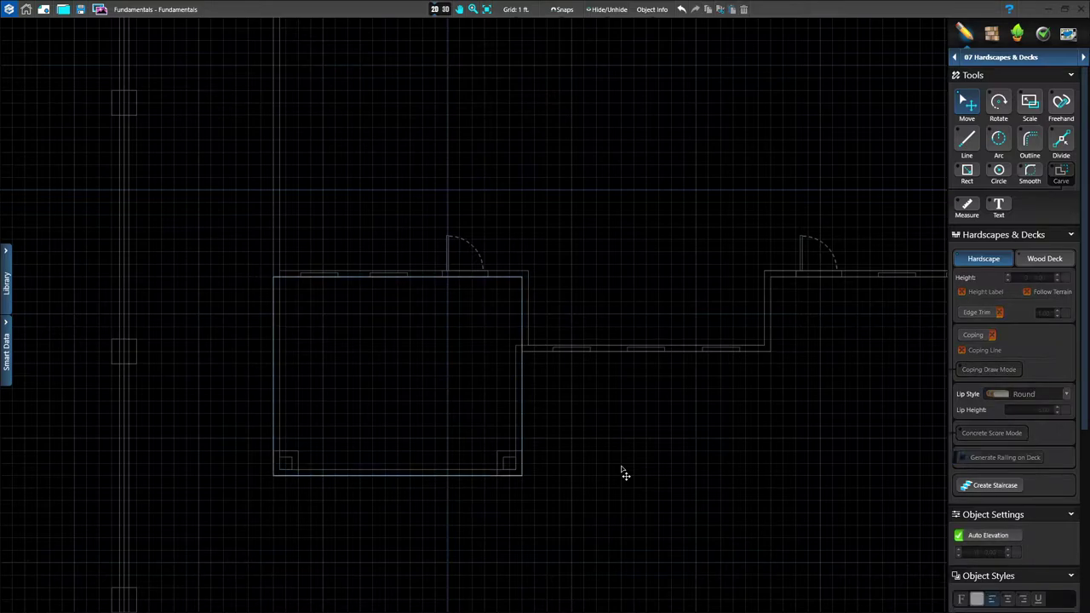
{"action": "left_click", "coordinate": [446, 11]}
{"action": "middle_click_drag", "start_coordinate": [647, 431], "coordinate": [444, 443]}
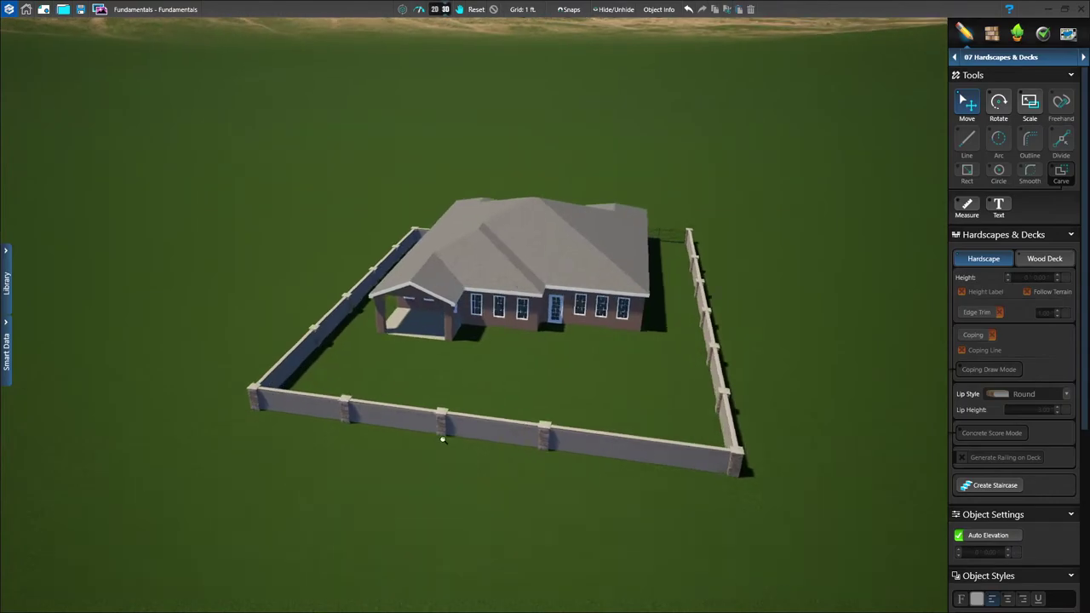
{"action": "scroll", "coordinate": [444, 443], "scroll_direction": "up", "scroll_amount": 10}
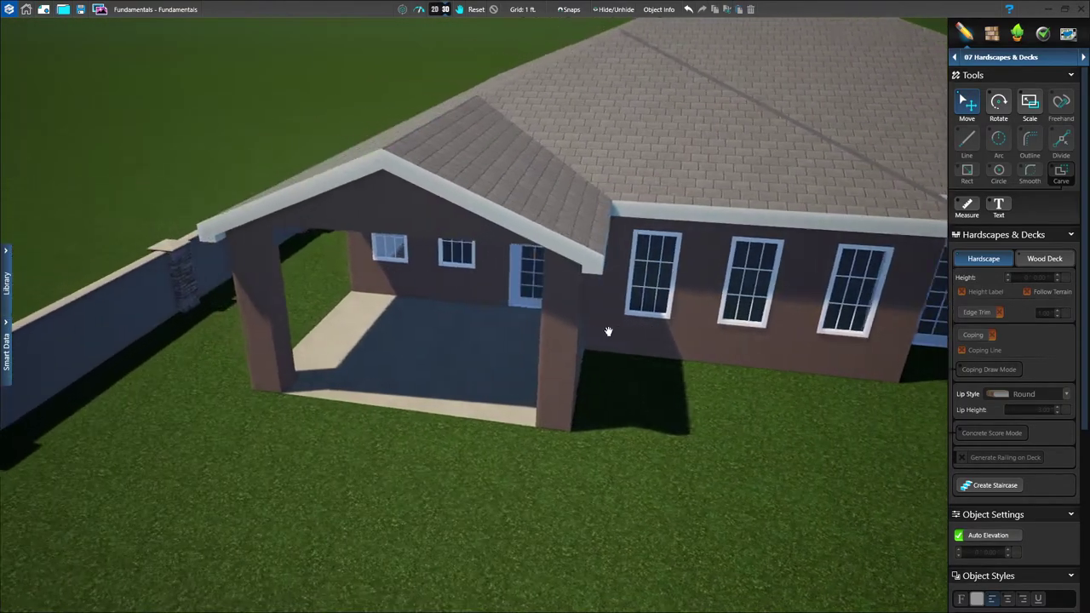
{"action": "middle_click_drag", "start_coordinate": [608, 331], "coordinate": [590, 465]}
{"action": "scroll", "coordinate": [586, 464], "scroll_direction": "up", "scroll_amount": 2}
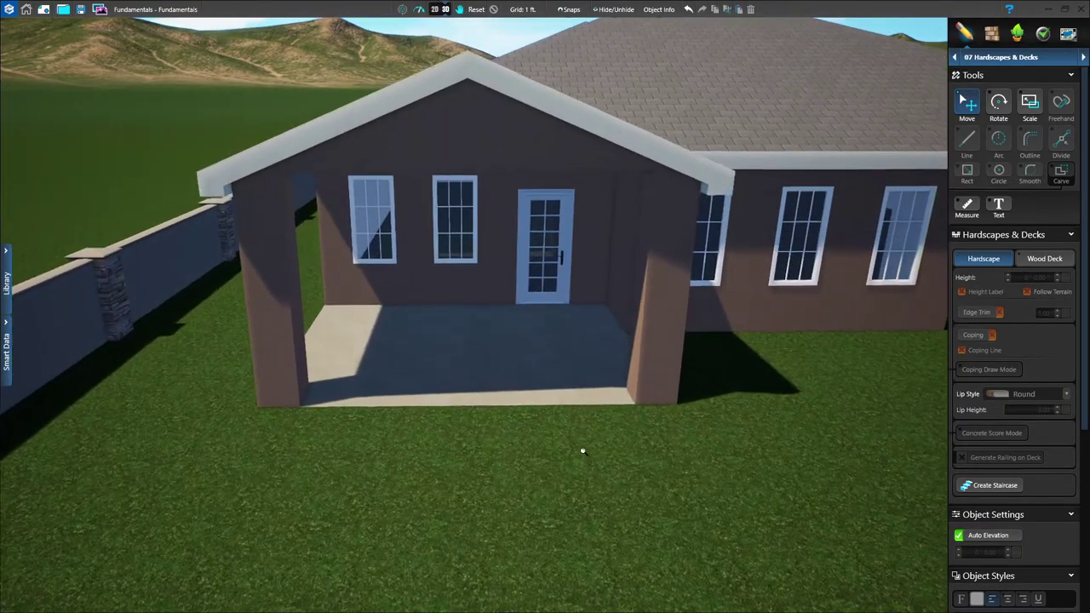
{"action": "scroll", "coordinate": [582, 453], "scroll_direction": "up", "scroll_amount": 2}
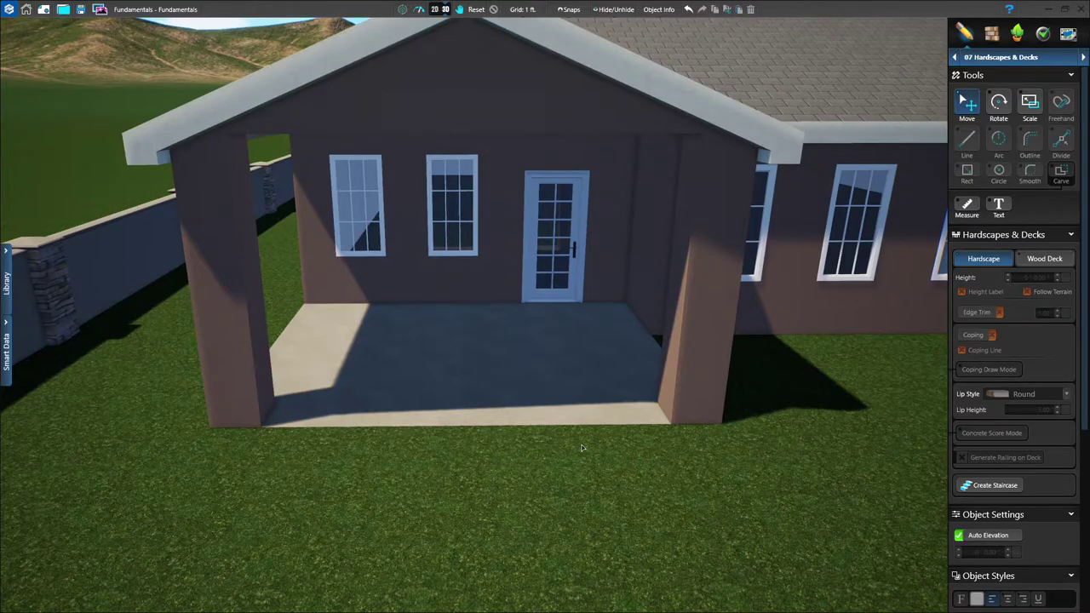
Orbit around to the house's back wall and the right-hand boundary fence
{"action": "scroll", "coordinate": [583, 448], "scroll_direction": "down", "scroll_amount": 5}
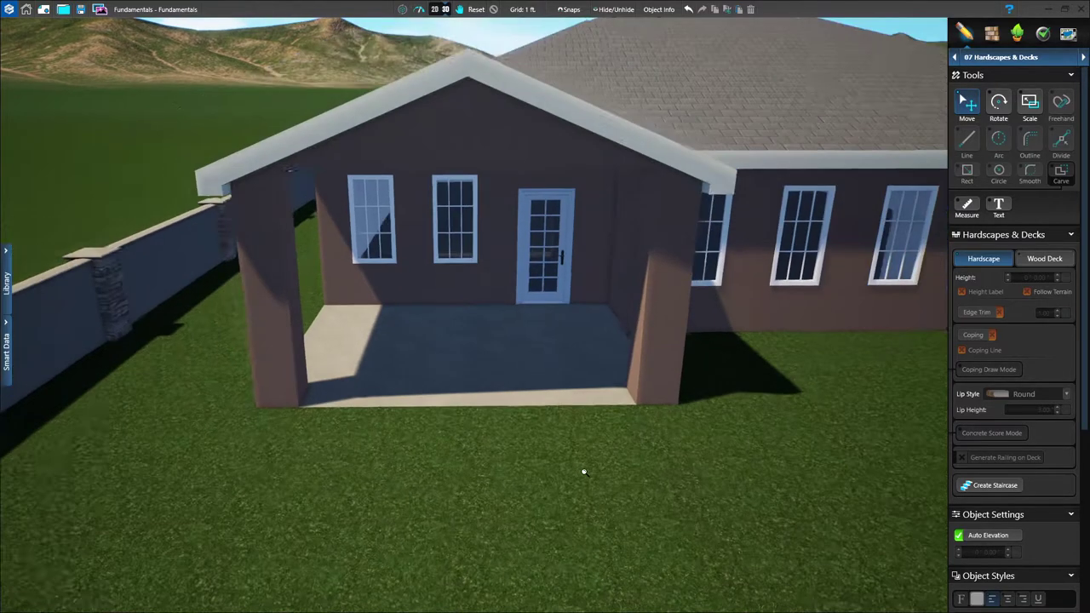
{"action": "middle_click_drag", "start_coordinate": [760, 435], "coordinate": [342, 448]}
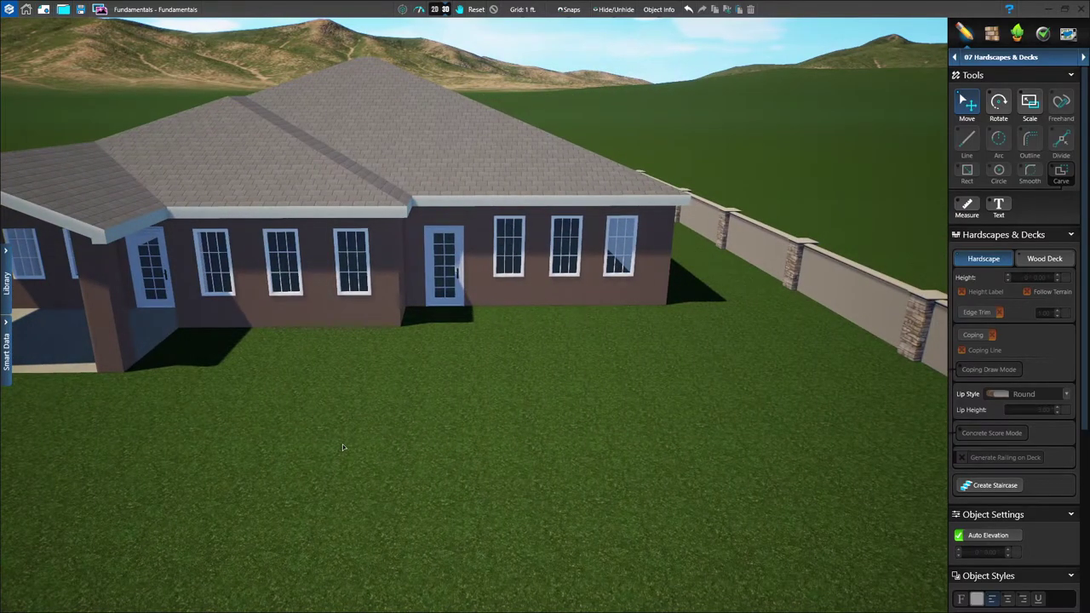
{"action": "middle_click_drag", "start_coordinate": [543, 431], "coordinate": [444, 454]}
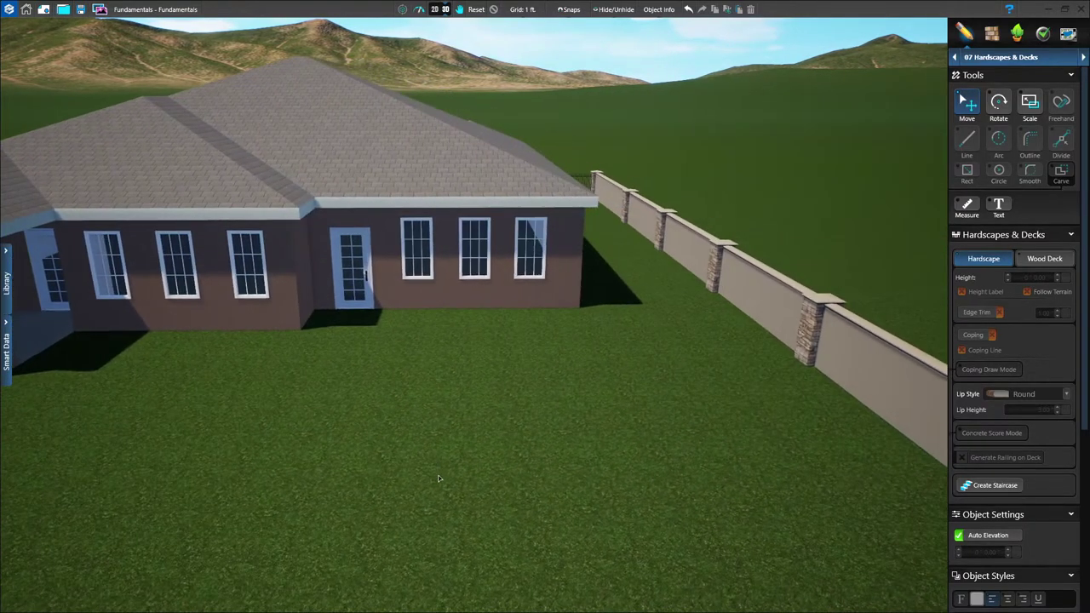
{"action": "scroll", "coordinate": [444, 445], "scroll_direction": "up", "scroll_amount": 2}
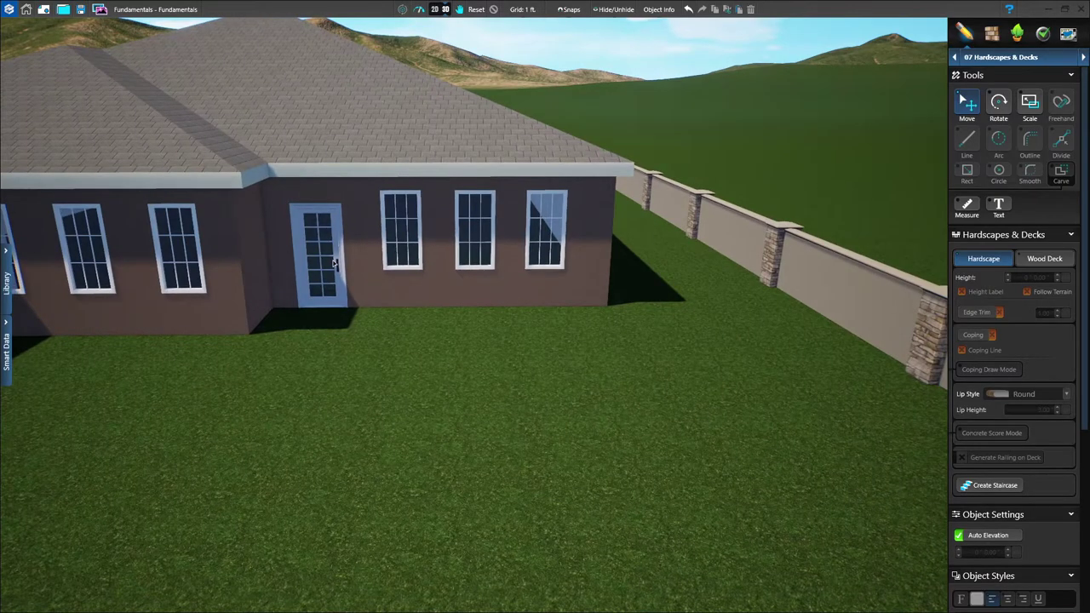
Return to the 2D plan and pan toward the back wall beside the right-hand door
{"action": "left_click", "coordinate": [436, 10]}
{"action": "middle_click_drag", "start_coordinate": [687, 435], "coordinate": [526, 448]}
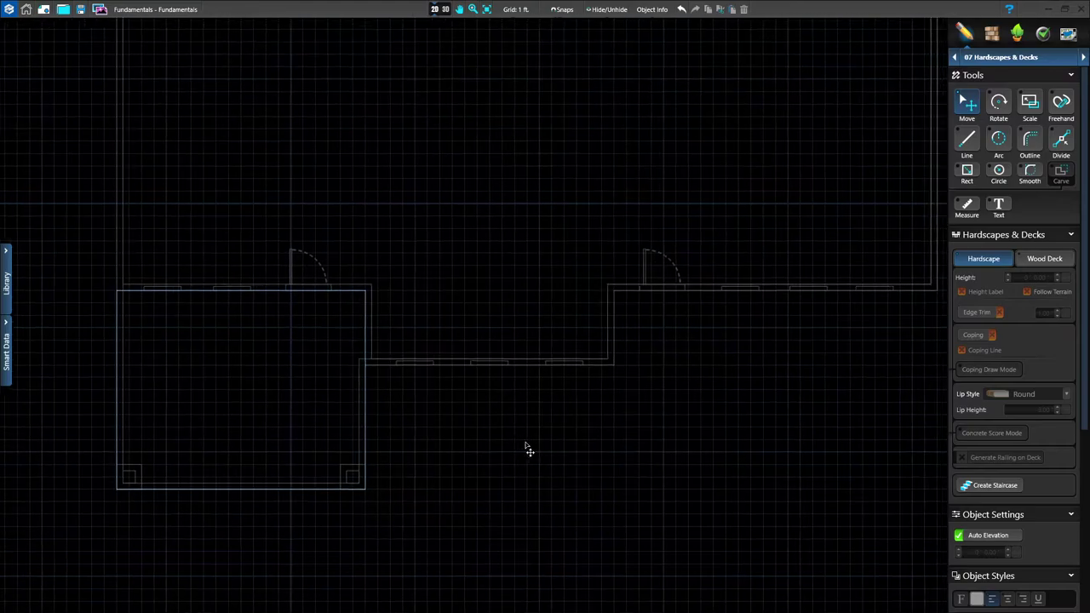
{"action": "scroll", "coordinate": [571, 443], "scroll_direction": "down", "scroll_amount": 2}
{"action": "middle_click_drag", "start_coordinate": [758, 429], "coordinate": [457, 440]}
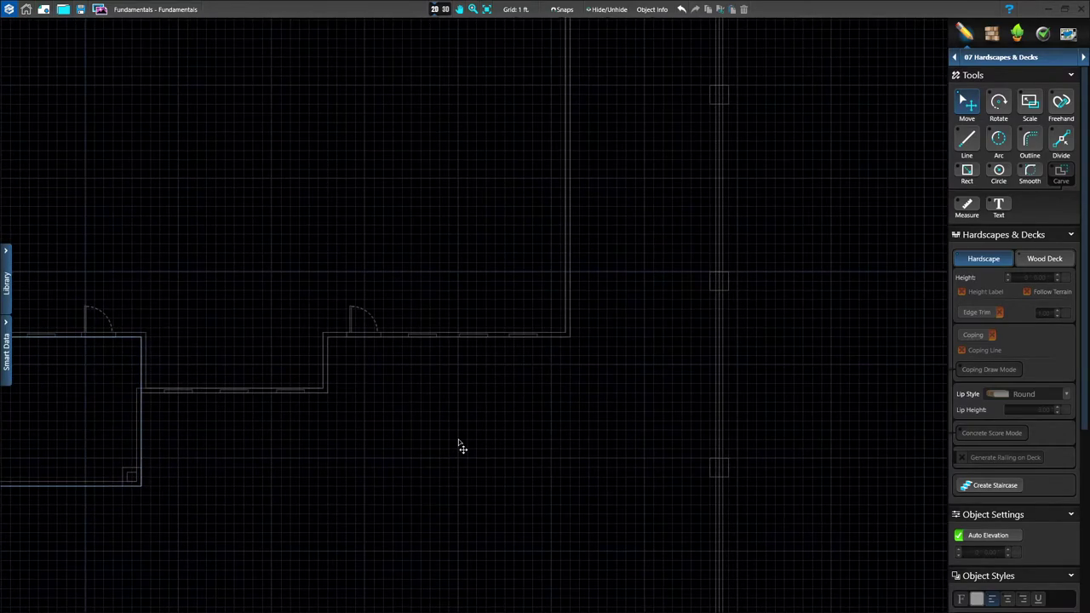
{"action": "scroll", "coordinate": [460, 447], "scroll_direction": "up", "scroll_amount": 1}
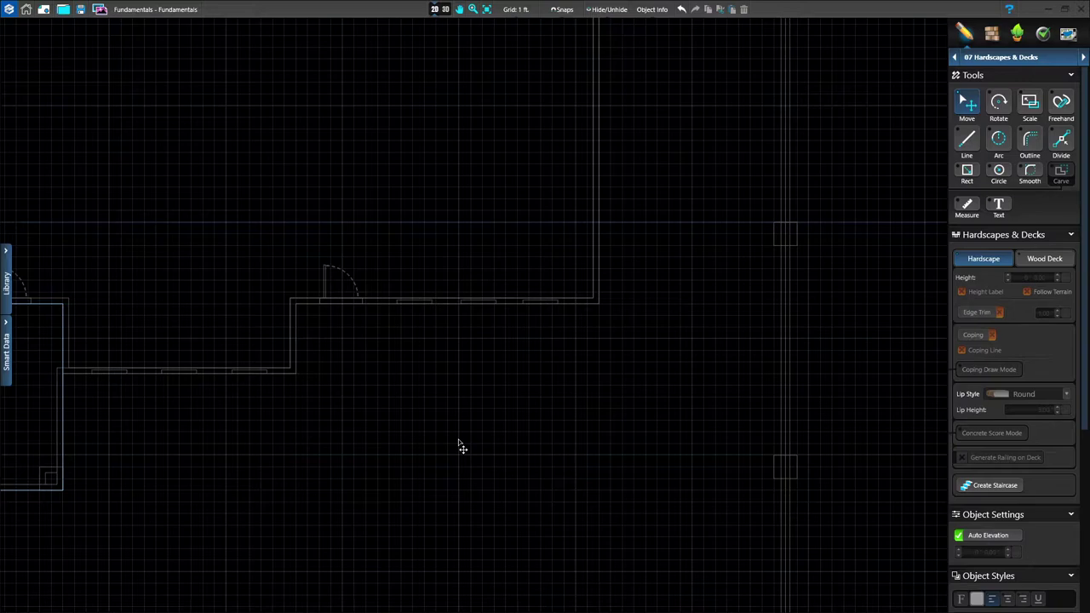
Draw a 26' by 21' hardscape rectangle from the back-wall corner
{"action": "left_click", "coordinate": [967, 172]}
{"action": "left_click", "coordinate": [602, 309]}
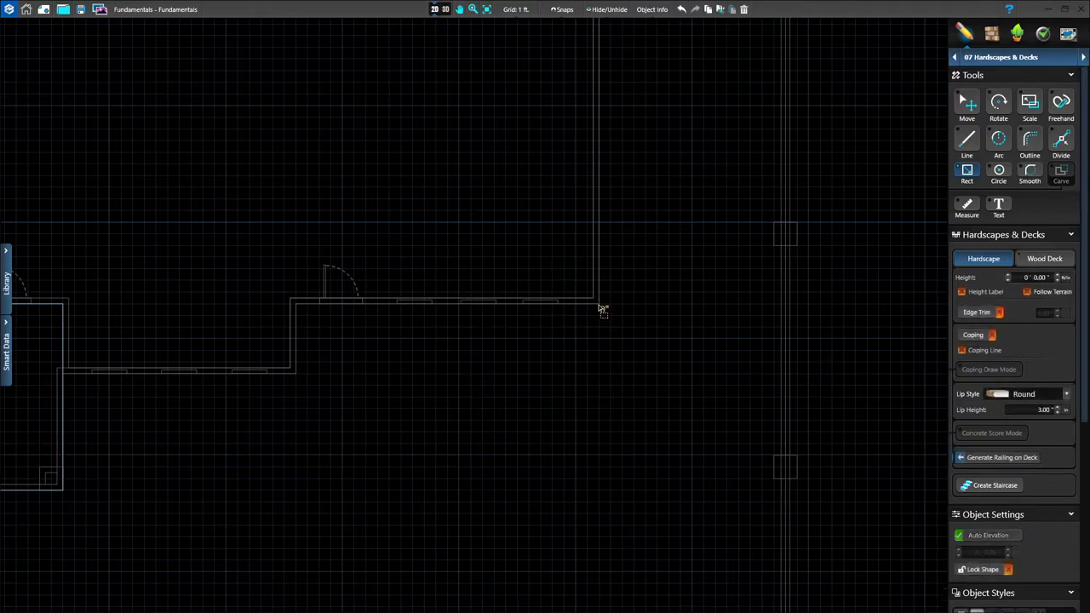
{"action": "left_click_drag", "start_coordinate": [602, 309], "coordinate": [295, 390]}
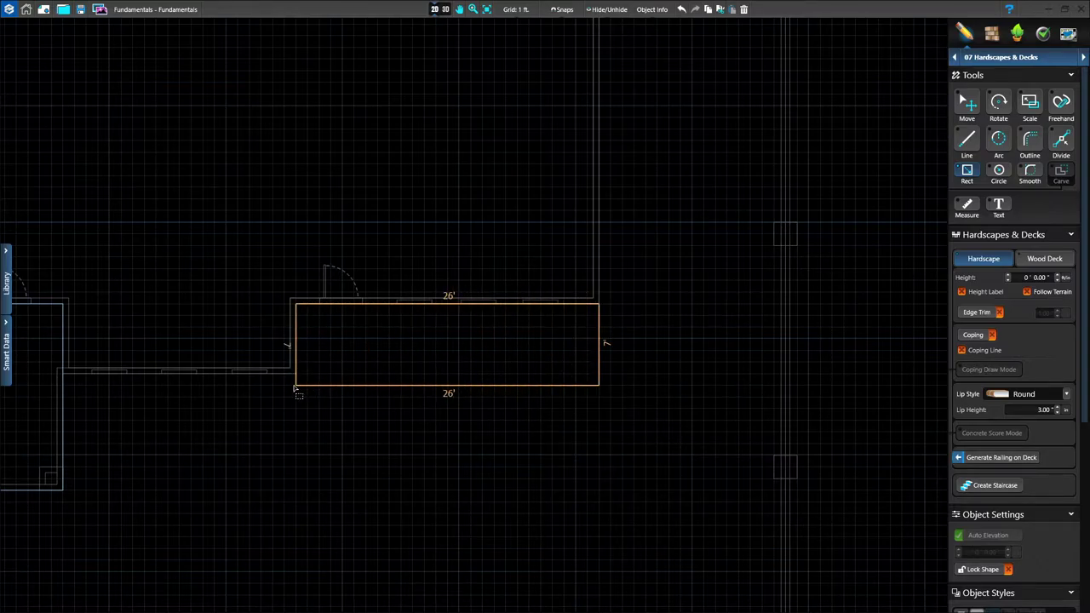
{"action": "left_click_drag", "start_coordinate": [295, 390], "coordinate": [294, 549]}
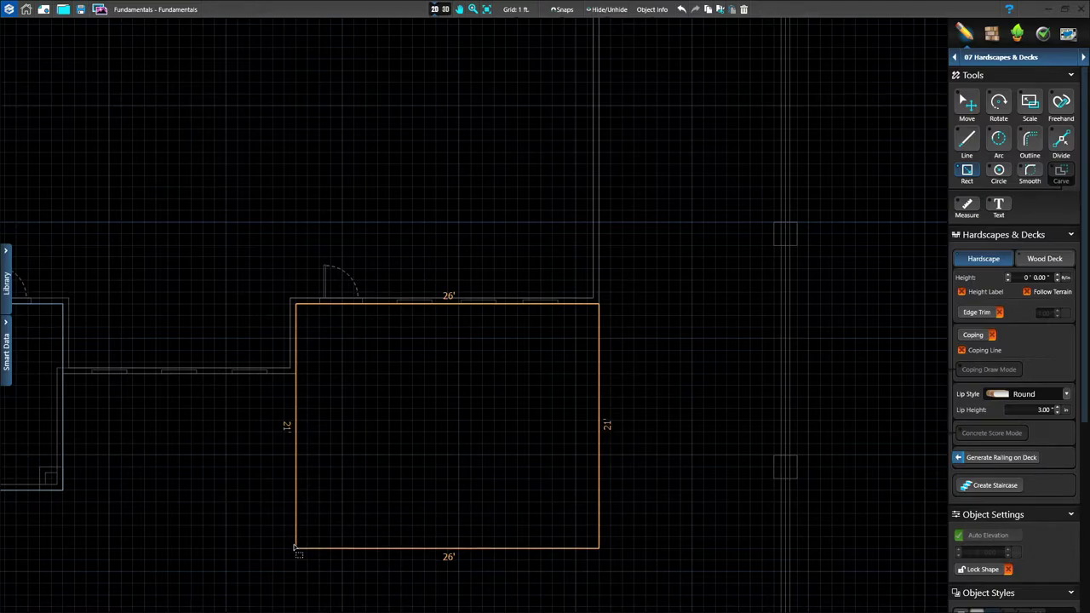
{"action": "left_click_drag", "start_coordinate": [295, 548], "coordinate": [294, 548]}
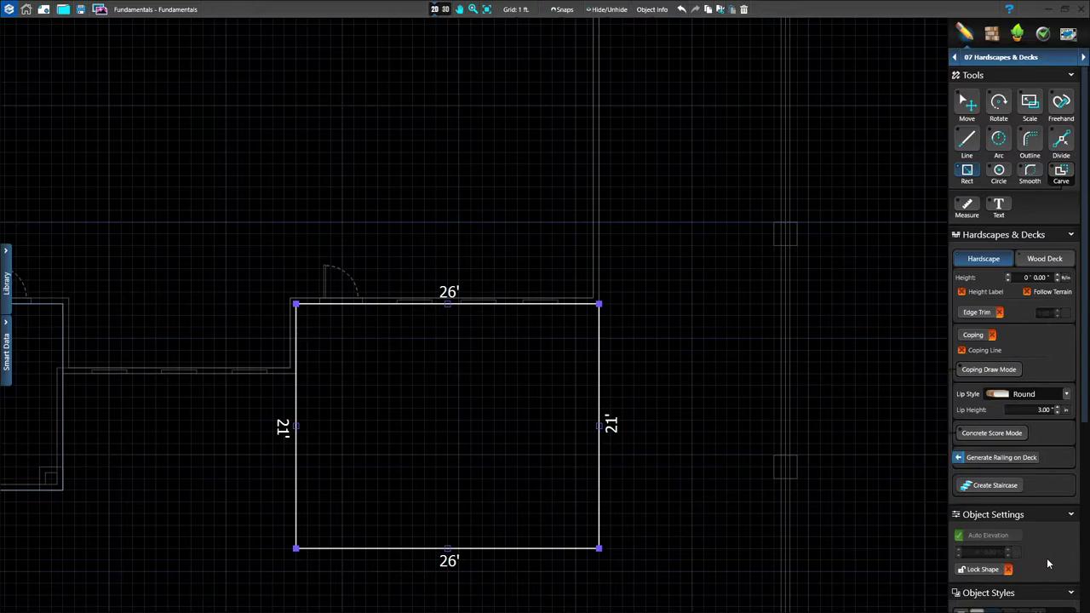
Pan to show both slabs and drag a 20' by 9' rectangle filling the gap between them
{"action": "middle_click_drag", "start_coordinate": [341, 475], "coordinate": [621, 407]}
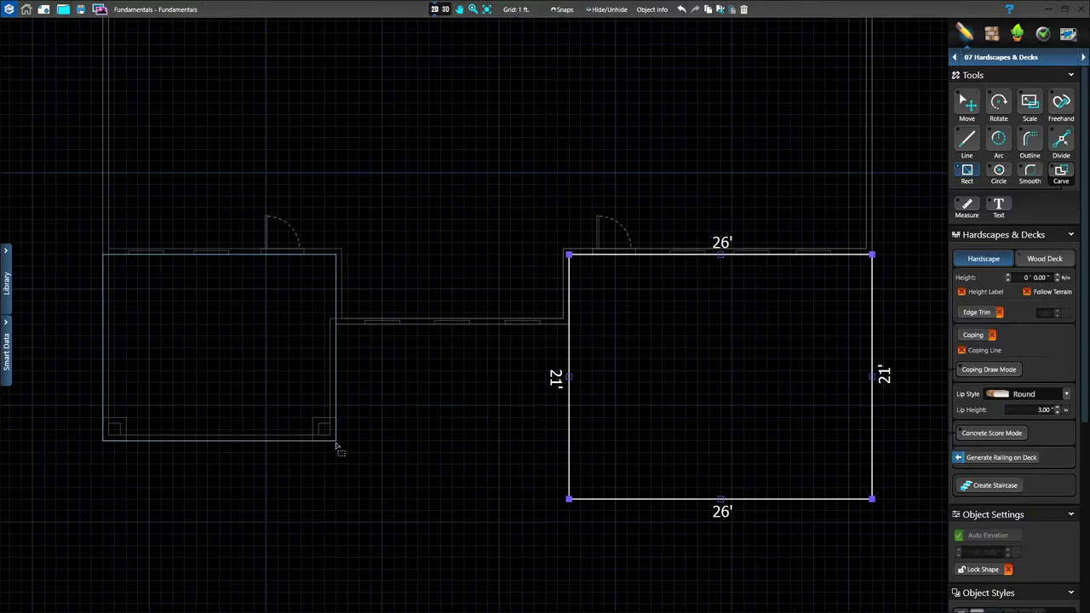
{"action": "mouse_move", "coordinate": [335, 444]}
{"action": "left_mouse_down"}
{"action": "mouse_move", "coordinate": [569, 430]}
{"action": "mouse_move", "coordinate": [568, 372]}
{"action": "left_mouse_up"}
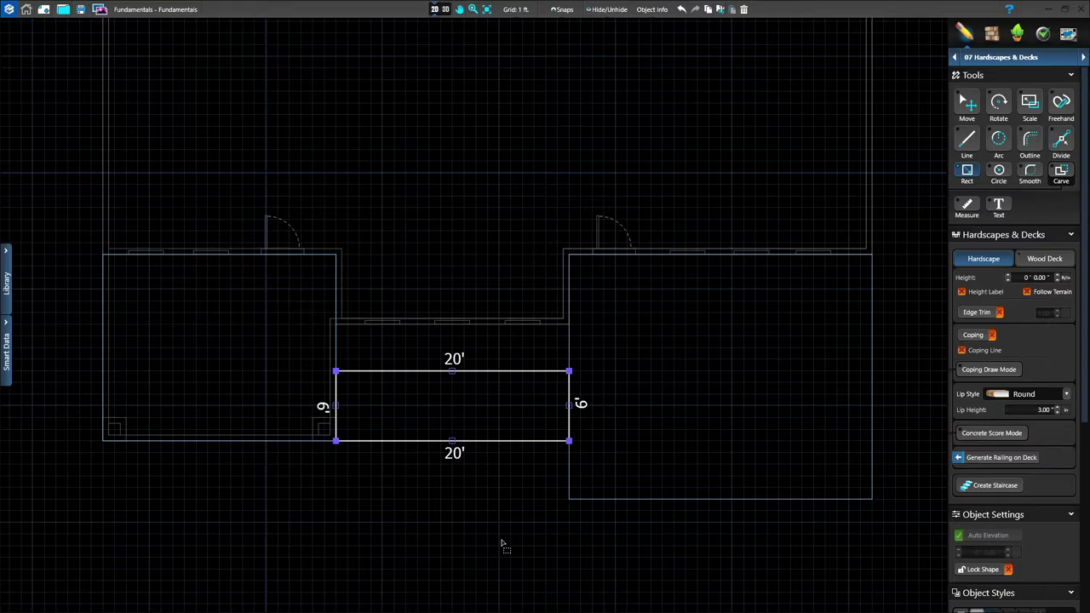
{"action": "left_click", "coordinate": [967, 106]}
Deselect the strip, switch to 3D, and raise the camera to look over the patio
{"action": "left_click", "coordinate": [477, 487]}
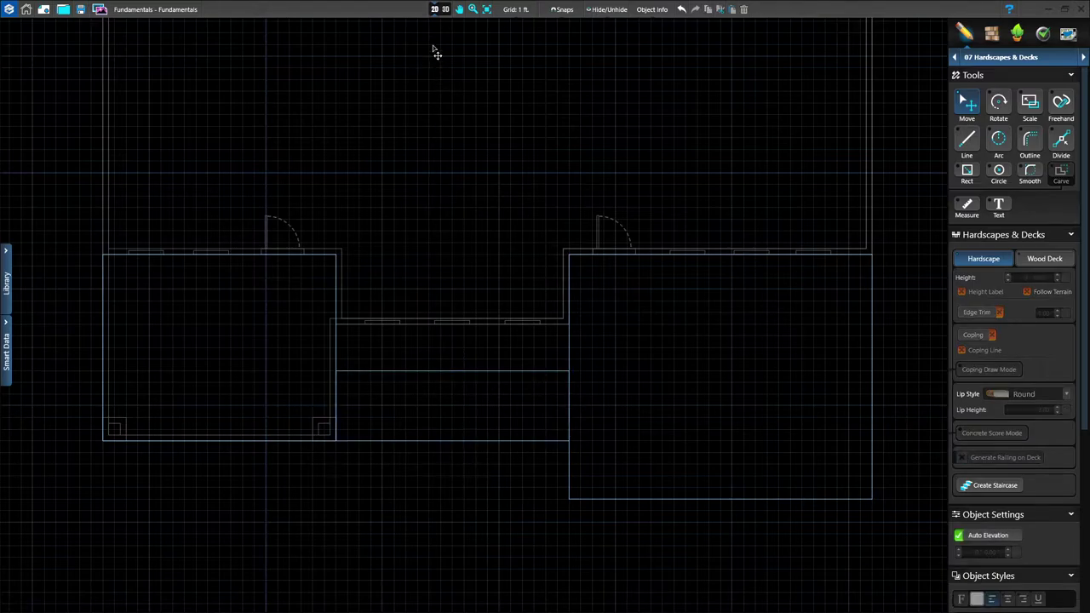
{"action": "left_click", "coordinate": [445, 9]}
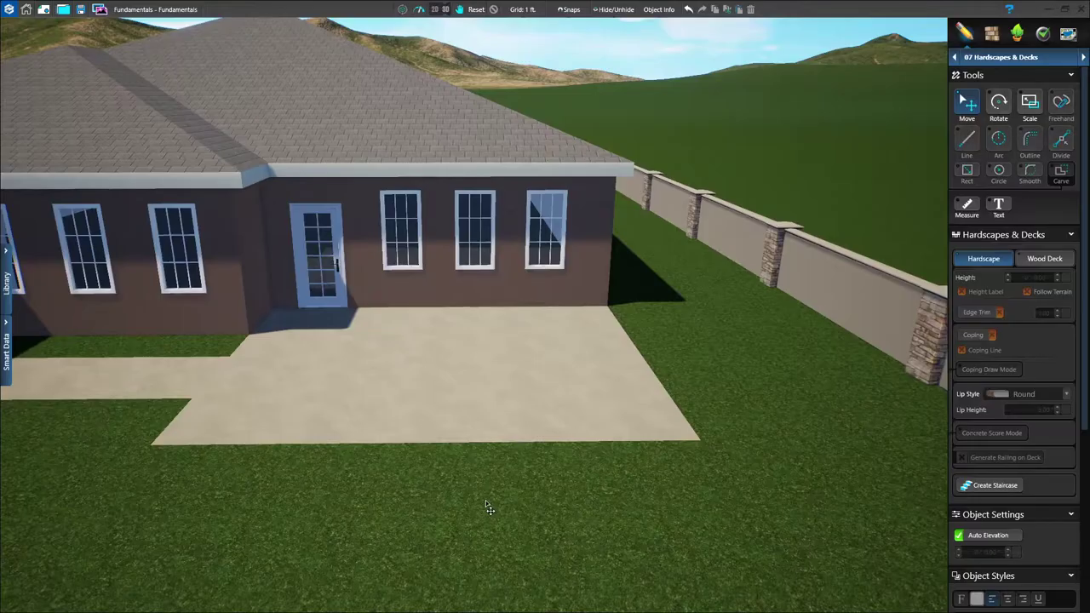
{"action": "scroll", "coordinate": [767, 493], "scroll_direction": "down", "scroll_amount": 5}
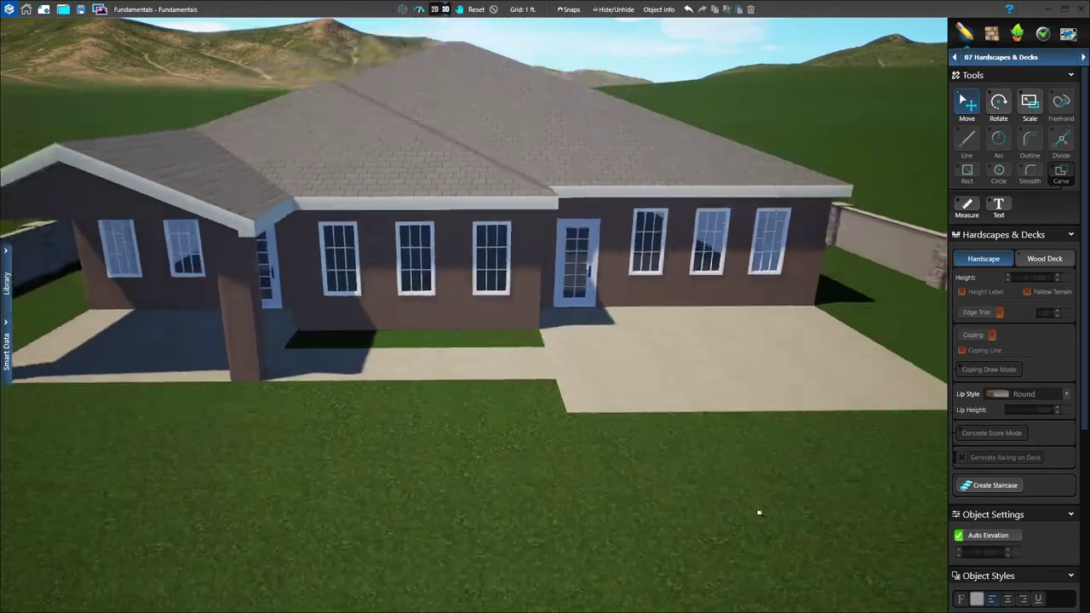
{"action": "middle_click_drag", "start_coordinate": [754, 523], "coordinate": [627, 421]}
{"action": "scroll", "coordinate": [598, 339], "scroll_direction": "down", "scroll_amount": 3}
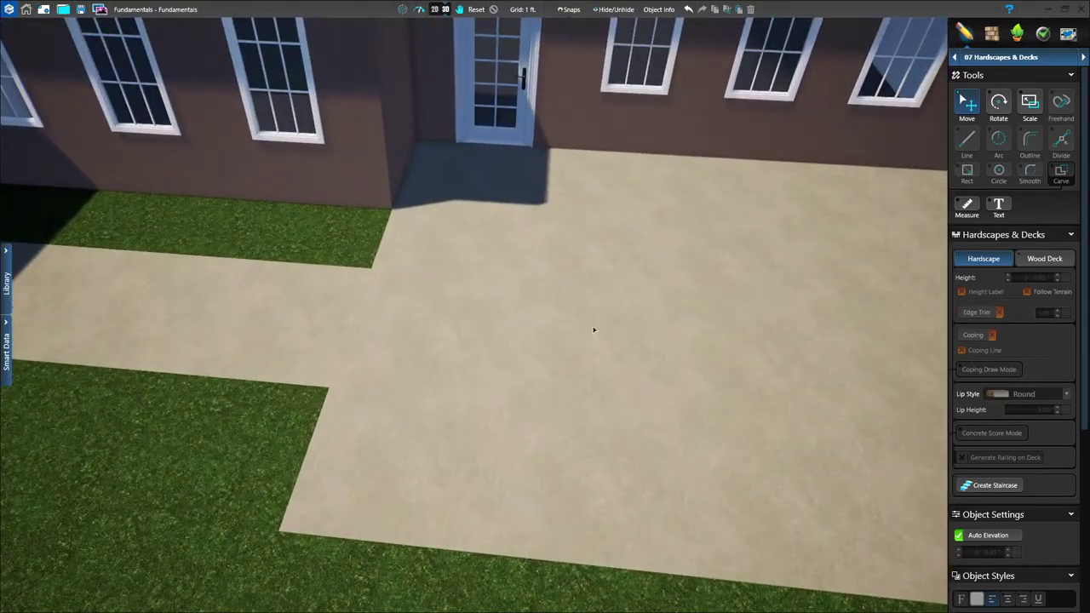
{"action": "scroll", "coordinate": [769, 452], "scroll_direction": "up", "scroll_amount": 5}
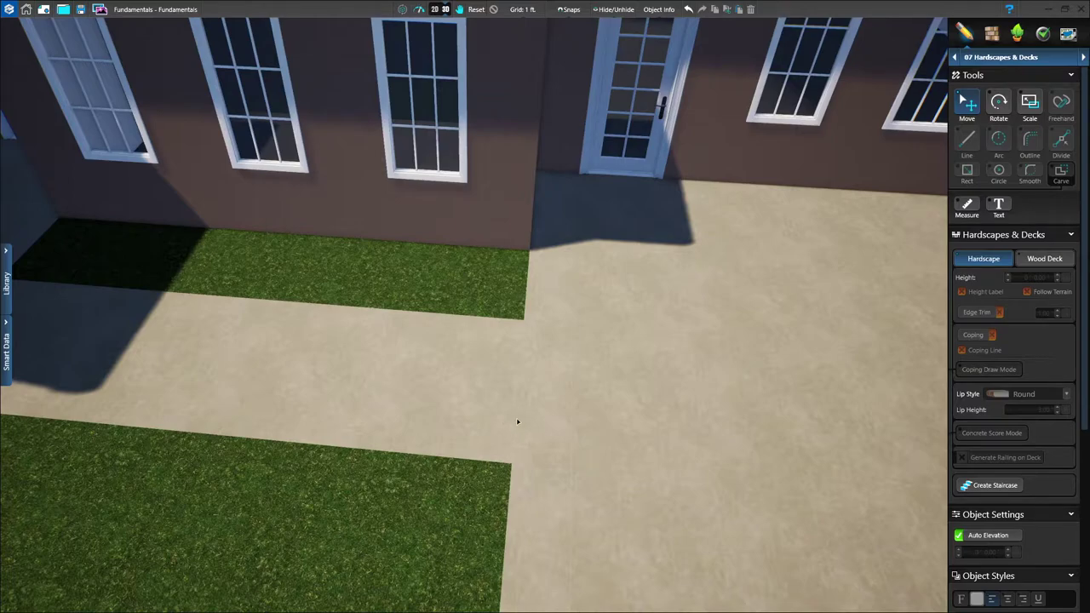
Orbit around the new patio to see the whole back wall and the side fence
{"action": "mouse_move", "coordinate": [517, 420]}
{"action": "middle_mouse_down"}
{"action": "mouse_move", "coordinate": [511, 384]}
{"action": "mouse_move", "coordinate": [477, 366]}
{"action": "mouse_move", "coordinate": [566, 350]}
{"action": "mouse_move", "coordinate": [570, 430]}
{"action": "mouse_move", "coordinate": [494, 436]}
{"action": "mouse_move", "coordinate": [502, 416]}
{"action": "middle_mouse_up"}
{"action": "scroll", "coordinate": [565, 452], "scroll_direction": "up", "scroll_amount": 3}
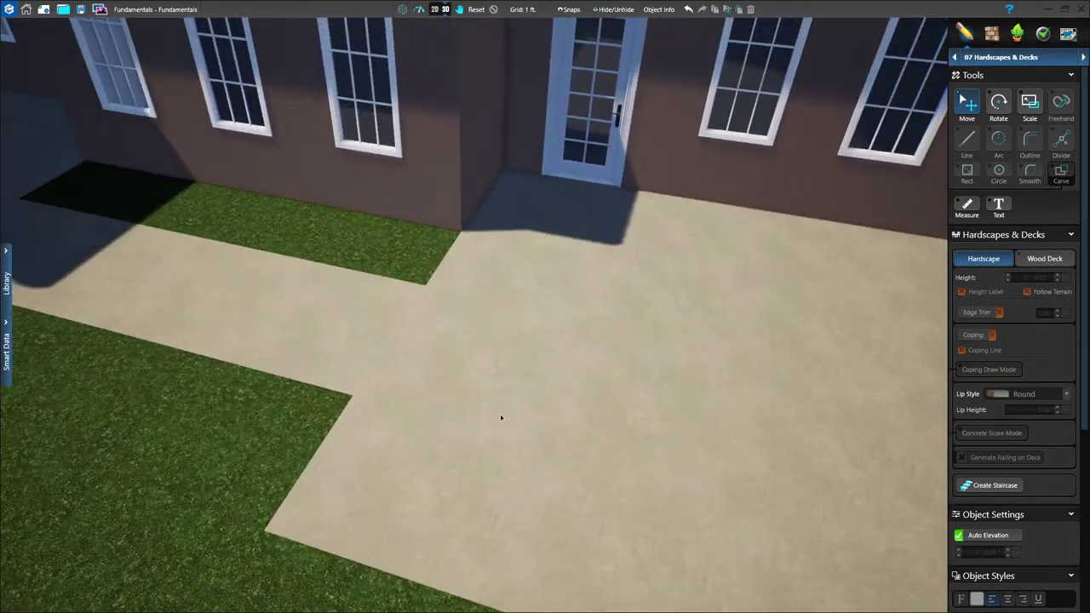
{"action": "scroll", "coordinate": [493, 493], "scroll_direction": "down", "scroll_amount": 3}
{"action": "mouse_move", "coordinate": [494, 494]}
{"action": "middle_mouse_down"}
{"action": "mouse_move", "coordinate": [494, 508]}
{"action": "mouse_move", "coordinate": [577, 451]}
{"action": "mouse_move", "coordinate": [492, 497]}
{"action": "middle_mouse_up"}
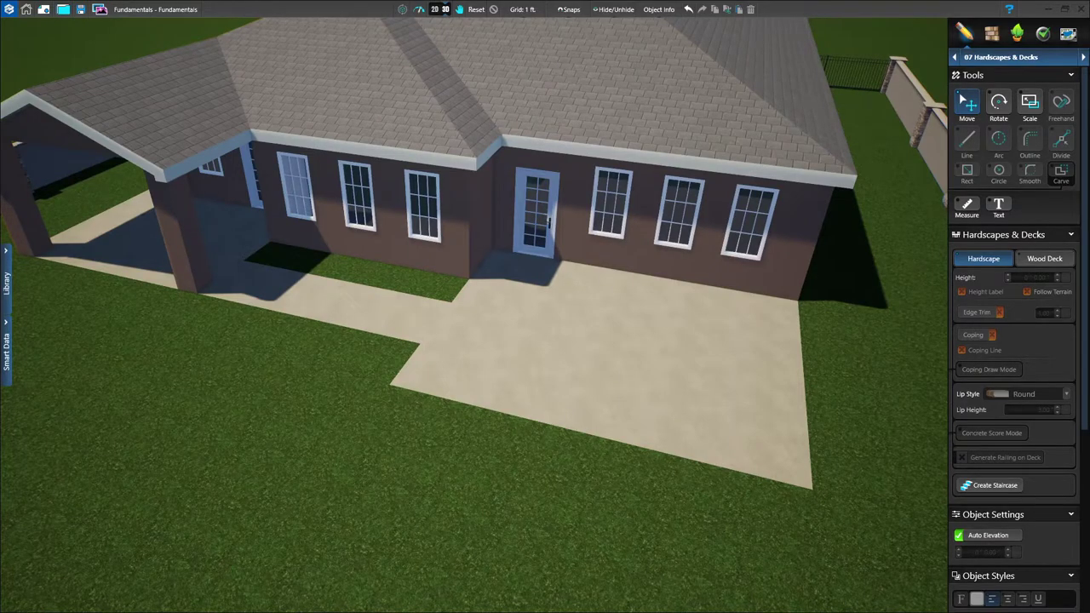
{"action": "scroll", "coordinate": [747, 448], "scroll_direction": "down", "scroll_amount": 2}
{"action": "middle_click_drag", "start_coordinate": [747, 448], "coordinate": [636, 440]}
{"action": "scroll", "coordinate": [634, 444], "scroll_direction": "up", "scroll_amount": 2}
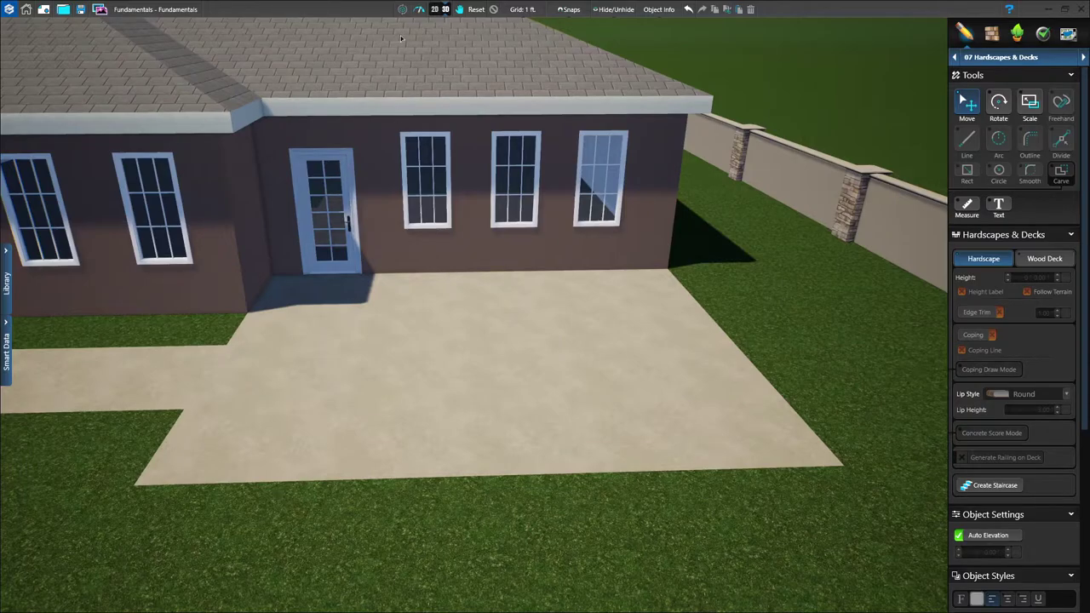
Back in 2D, select and frame the 26' by 21' patio, then choose the Divide tool
{"action": "left_click", "coordinate": [435, 10]}
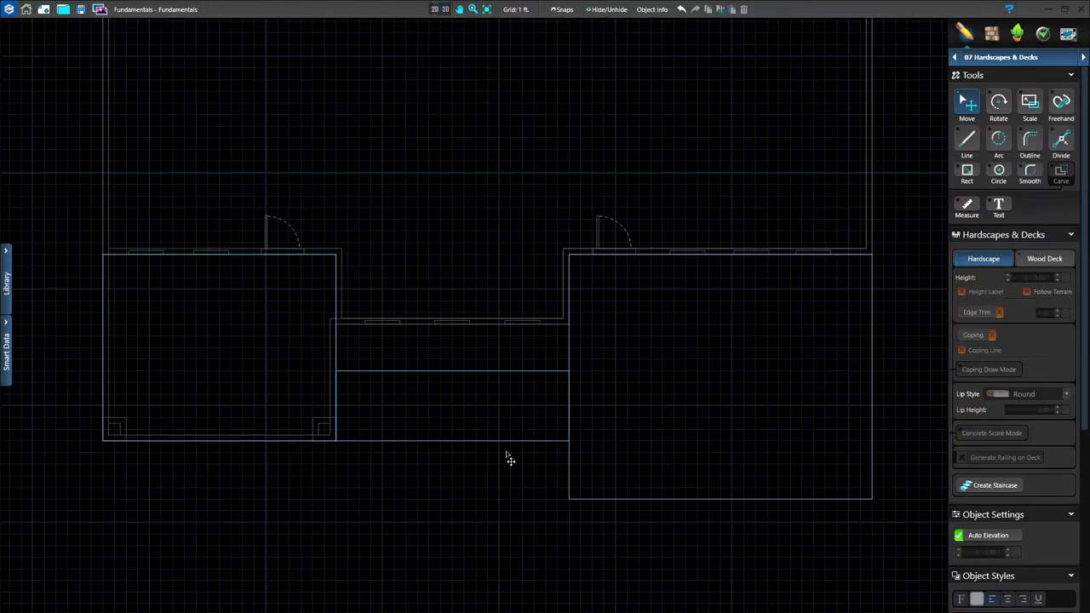
{"action": "left_click", "coordinate": [714, 500]}
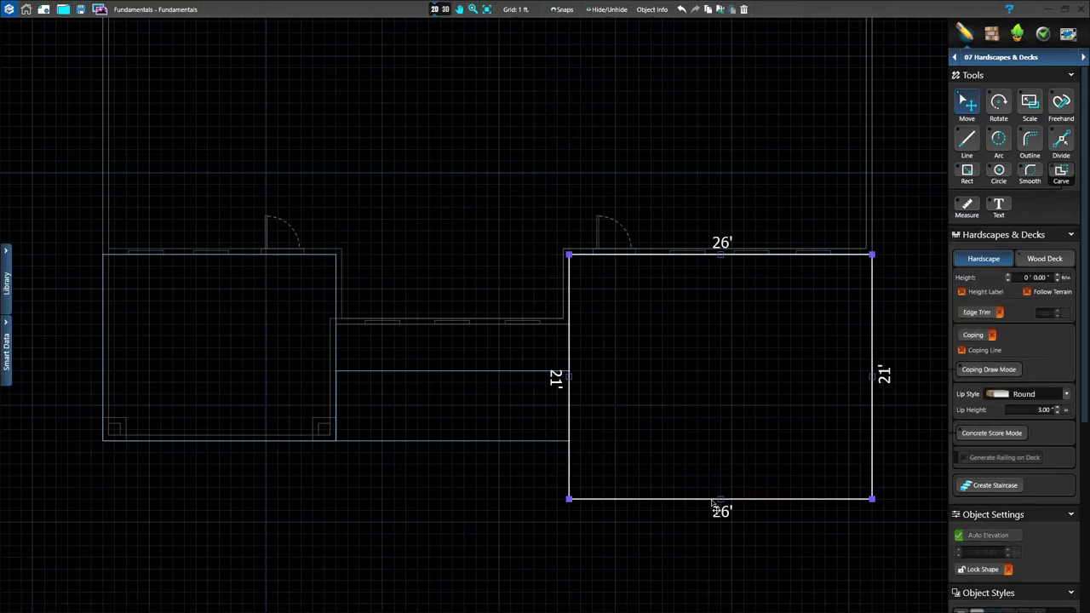
{"action": "middle_click_drag", "start_coordinate": [788, 562], "coordinate": [654, 563]}
{"action": "scroll", "coordinate": [610, 566], "scroll_direction": "up", "scroll_amount": 3}
{"action": "scroll", "coordinate": [634, 525], "scroll_direction": "up", "scroll_amount": 2}
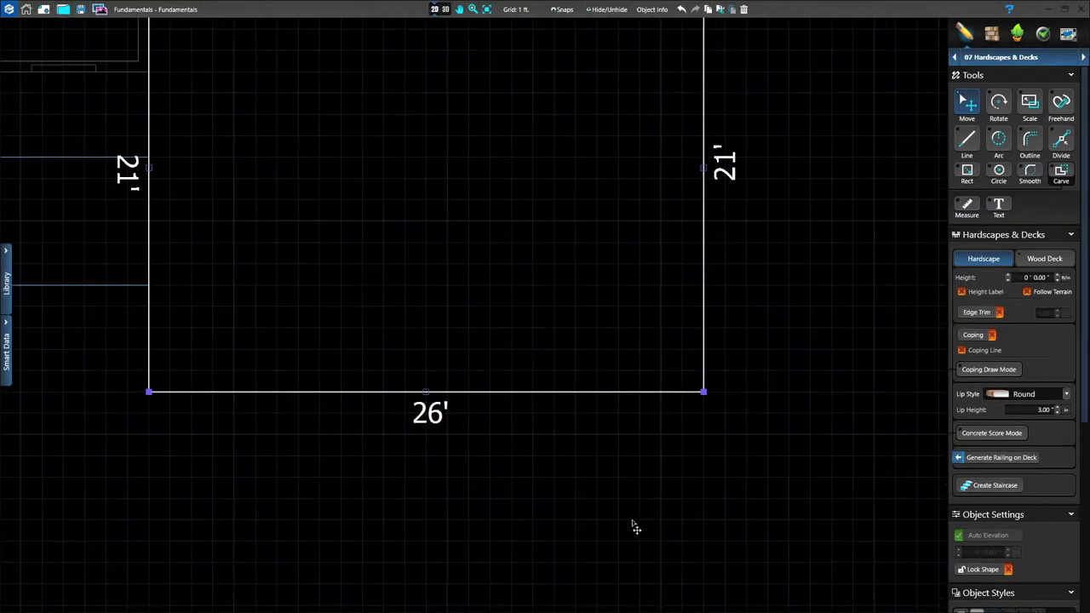
{"action": "middle_click_drag", "start_coordinate": [638, 500], "coordinate": [669, 599]}
{"action": "scroll", "coordinate": [669, 596], "scroll_direction": "down", "scroll_amount": 1}
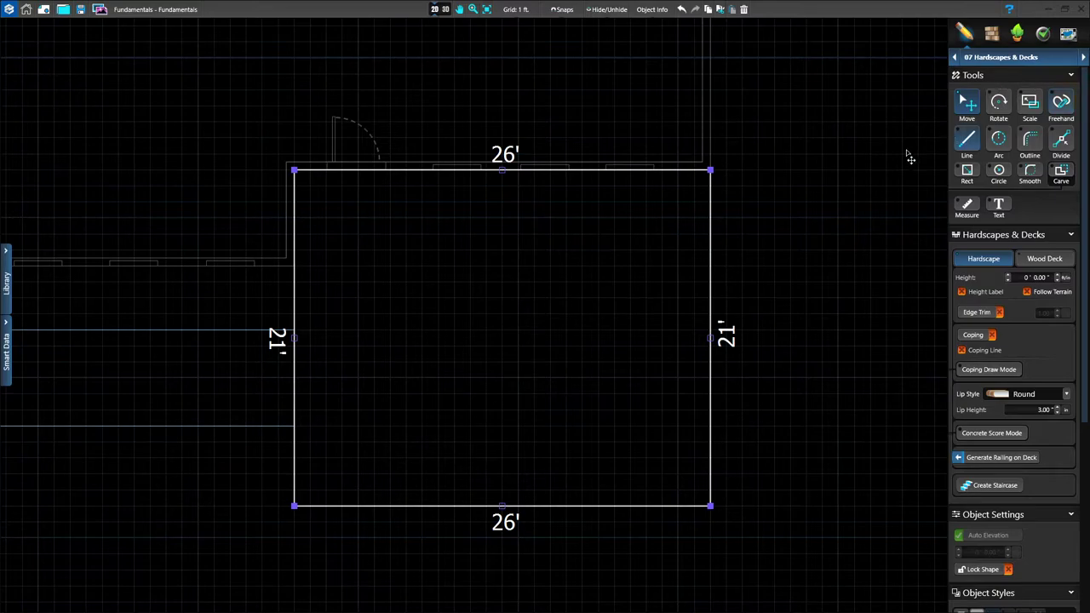
{"action": "left_click", "coordinate": [1061, 141]}
{"action": "scroll", "coordinate": [682, 516], "scroll_direction": "up", "scroll_amount": 2}
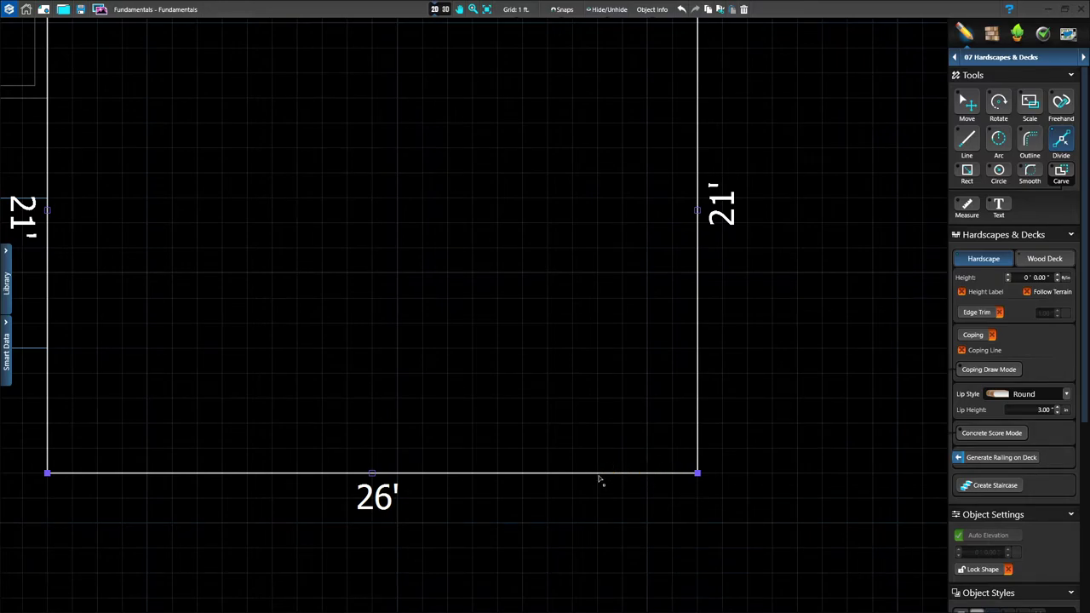
Add points on the patio's bottom edge (20' / 6') and right edge (16' / 5')
{"action": "left_click", "coordinate": [548, 474]}
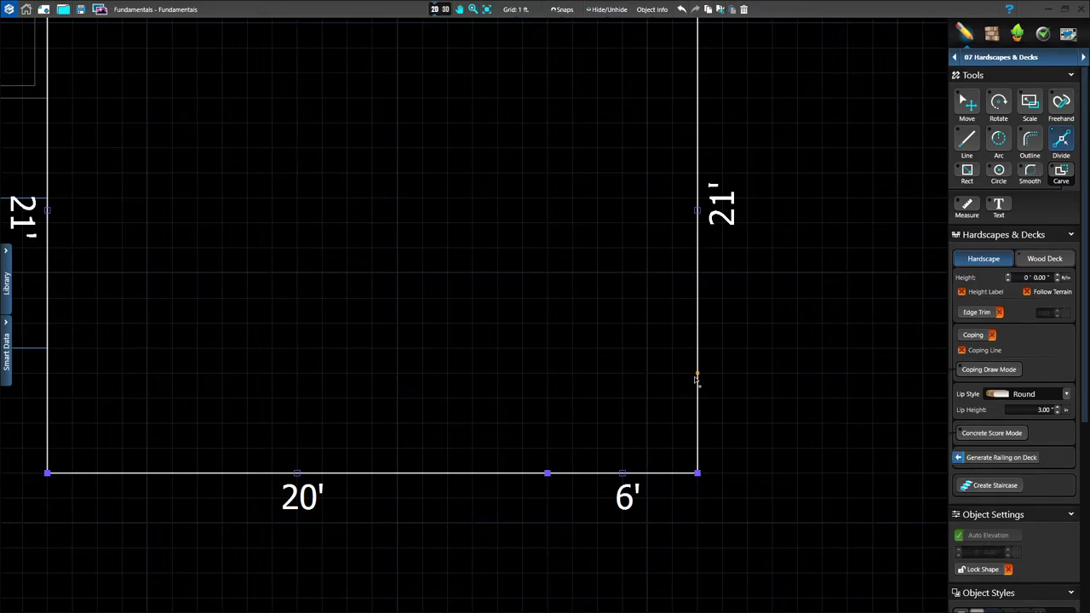
{"action": "left_click", "coordinate": [698, 349]}
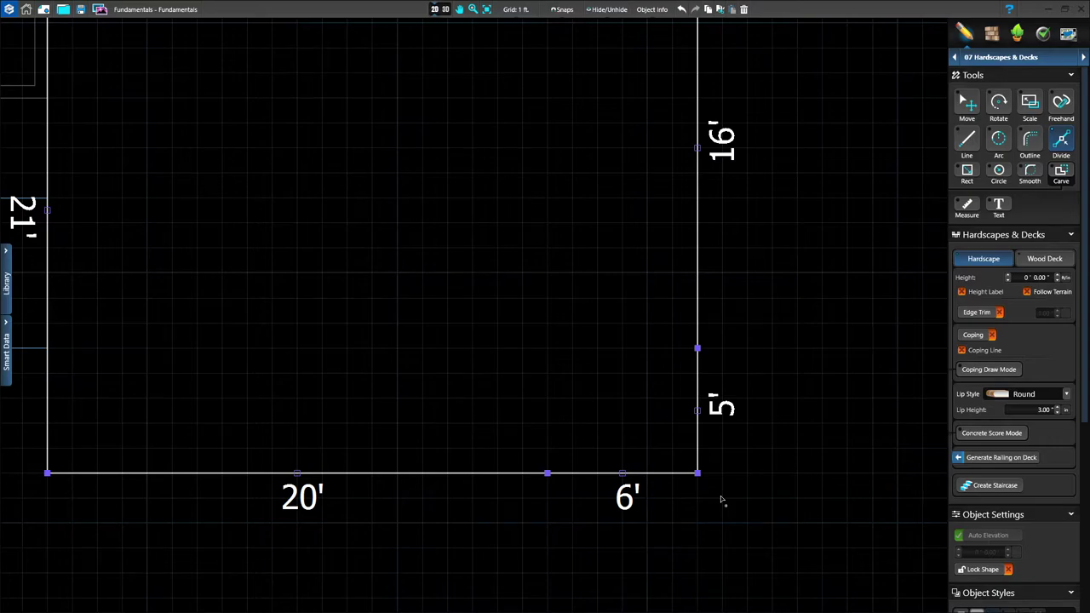
{"action": "left_click", "coordinate": [967, 102]}
Drag the lower-right corner in and pull the 5' edge left so the notch top runs 20'
{"action": "left_click_drag", "start_coordinate": [699, 476], "coordinate": [553, 359]}
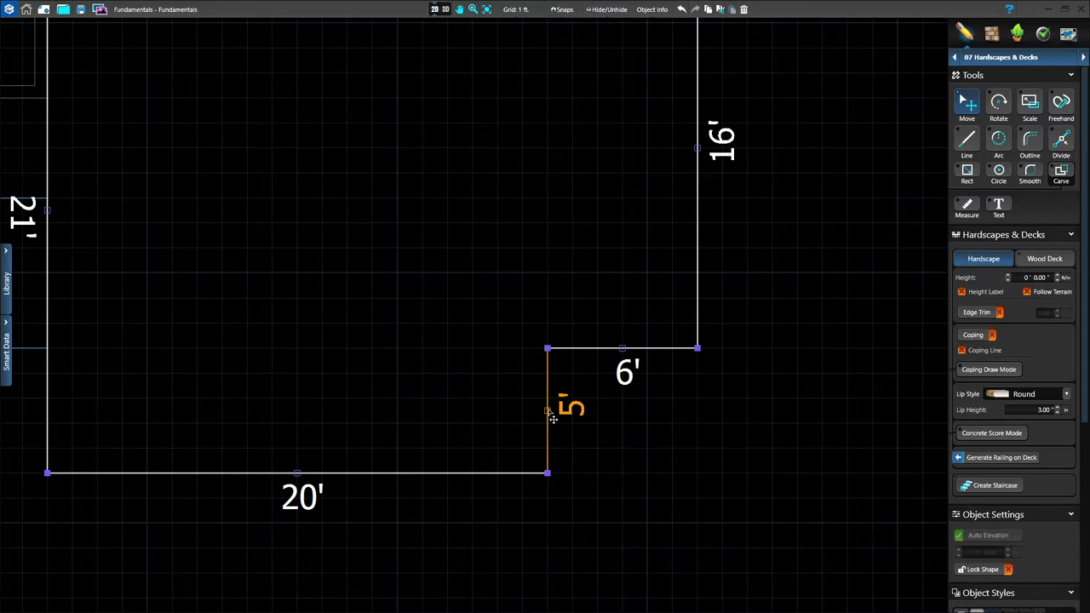
{"action": "left_click_drag", "start_coordinate": [553, 418], "coordinate": [205, 435]}
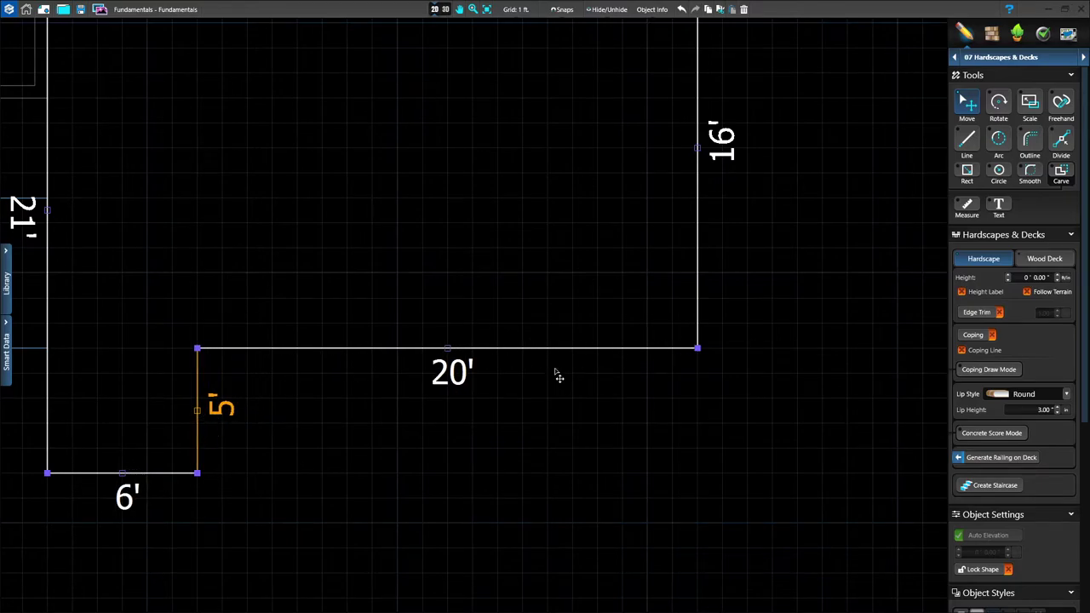
{"action": "middle_click_drag", "start_coordinate": [576, 486], "coordinate": [644, 510]}
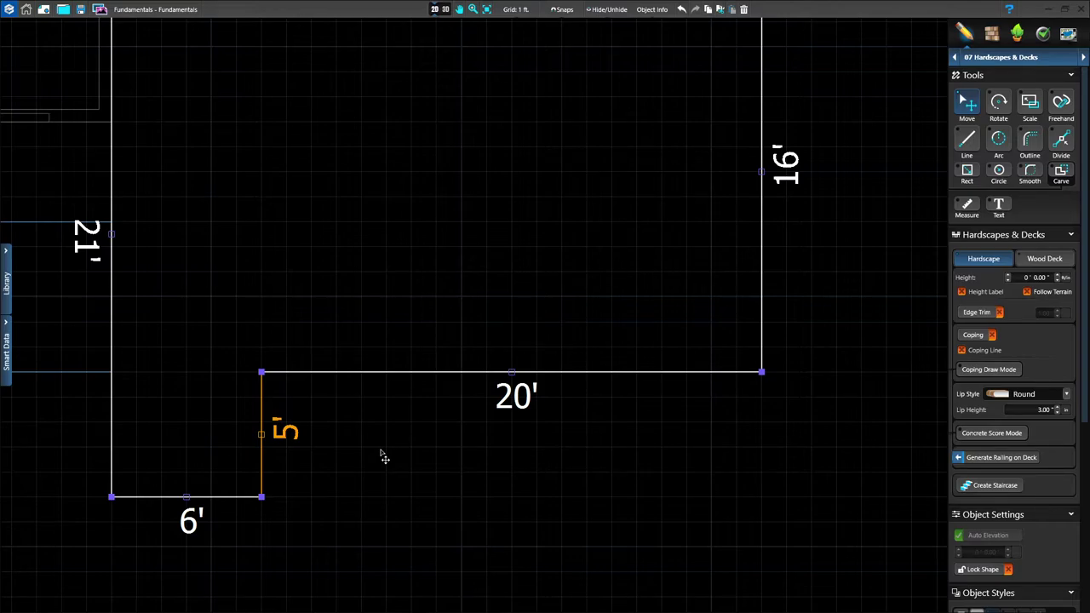
{"action": "left_click", "coordinate": [426, 470]}
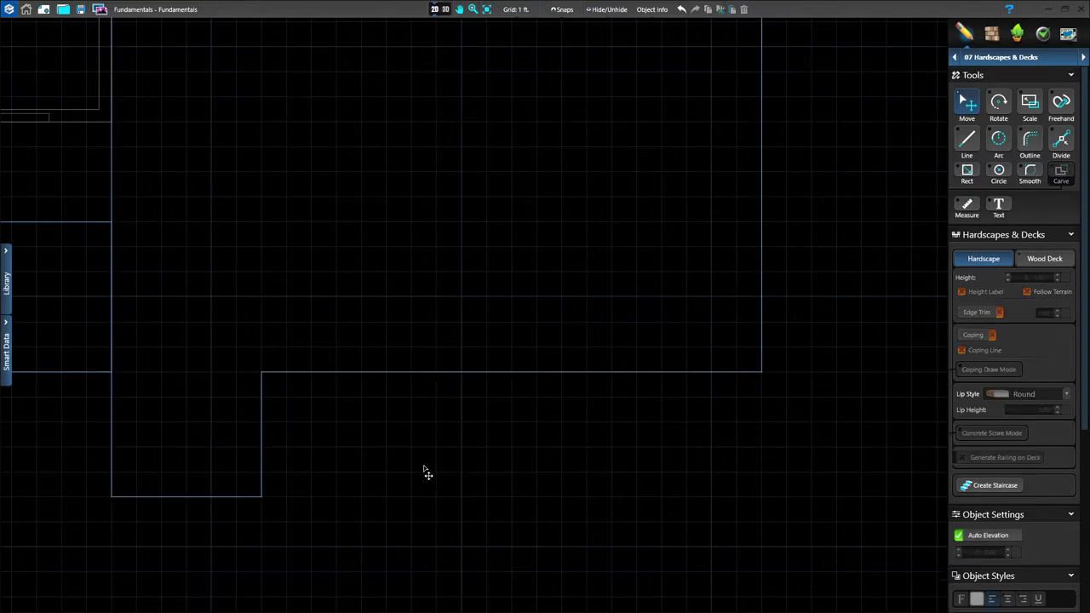
{"action": "left_click", "coordinate": [445, 9]}
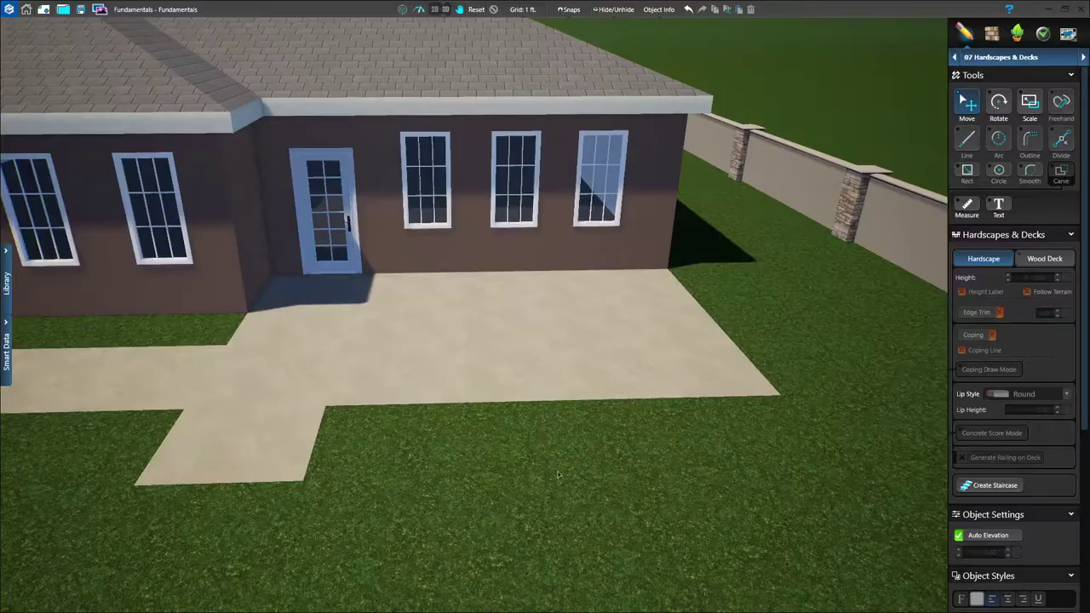
{"action": "middle_click_drag", "start_coordinate": [569, 494], "coordinate": [511, 517]}
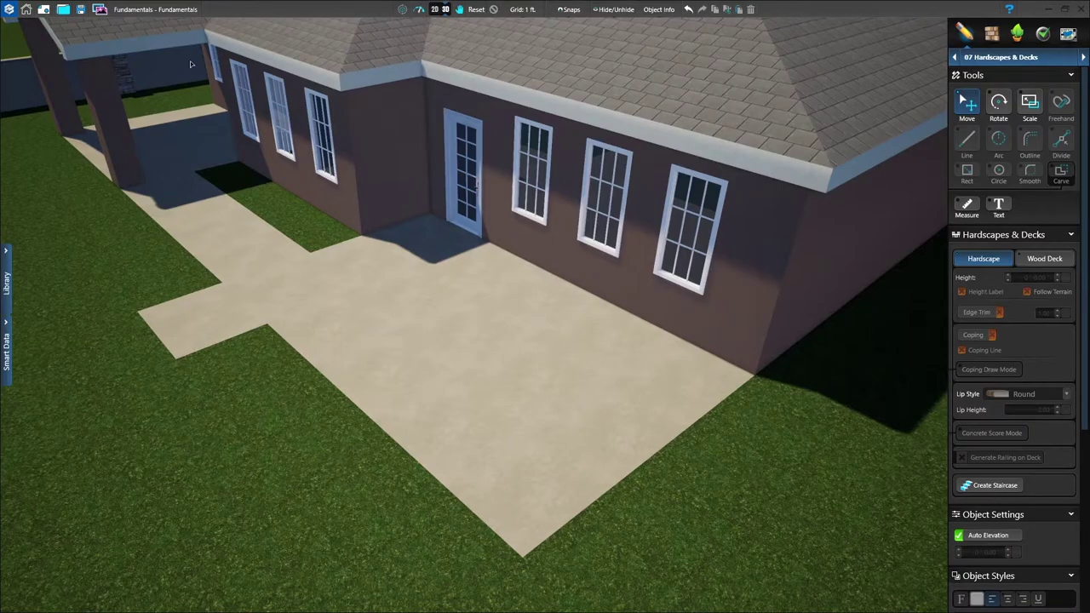
{"action": "left_click", "coordinate": [434, 14]}
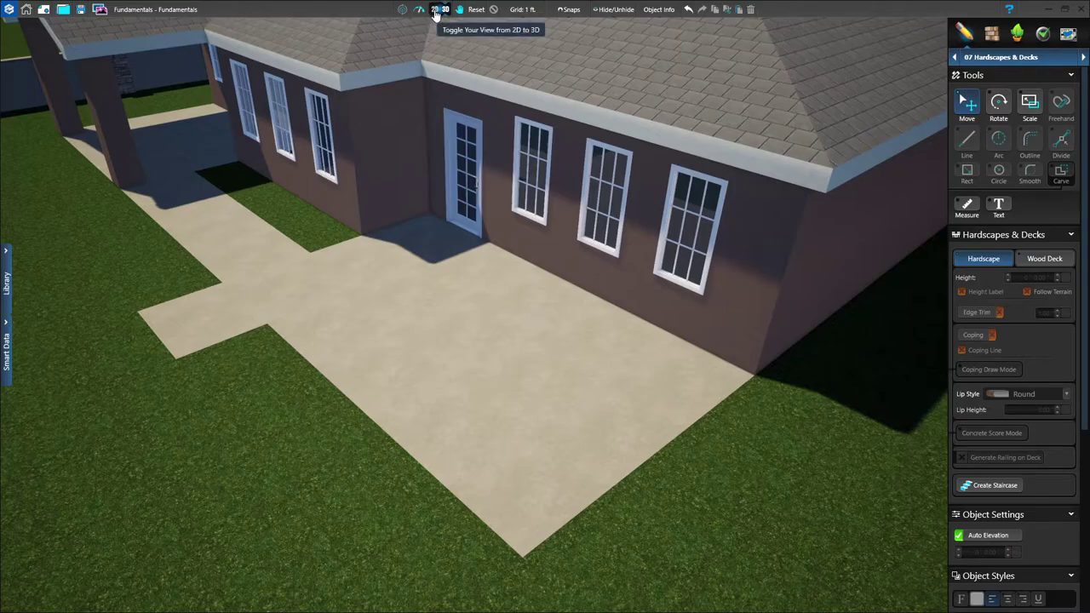
{"action": "scroll", "coordinate": [475, 246], "scroll_direction": "down", "scroll_amount": 2}
Choose the Line tool with the L shortcut and zoom in on the outline corner by the house
{"action": "scroll", "coordinate": [476, 246], "scroll_direction": "down", "scroll_amount": 3}
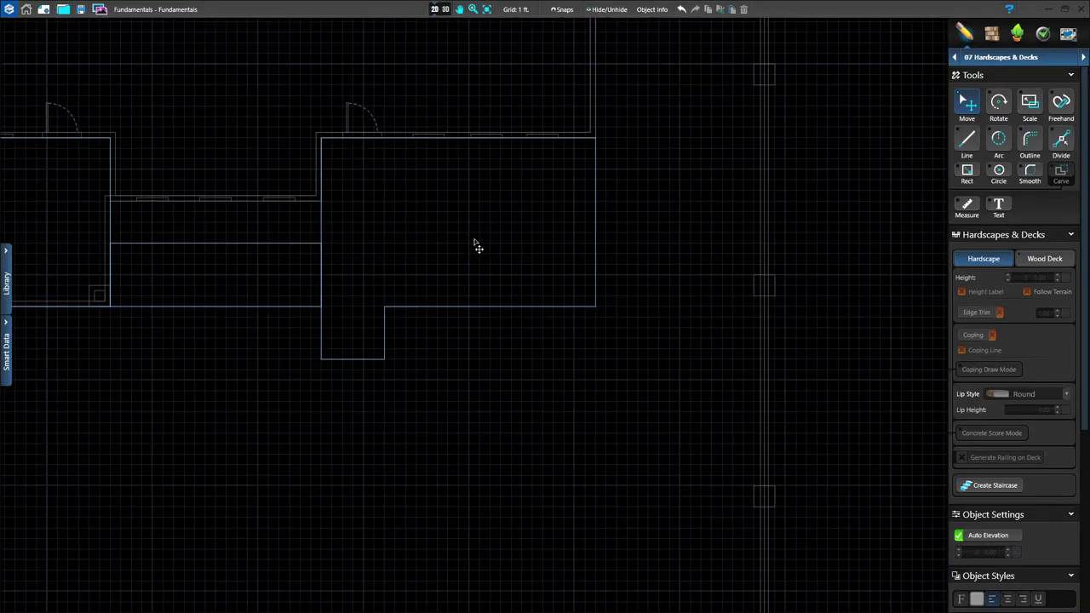
{"action": "key", "text": "l"}
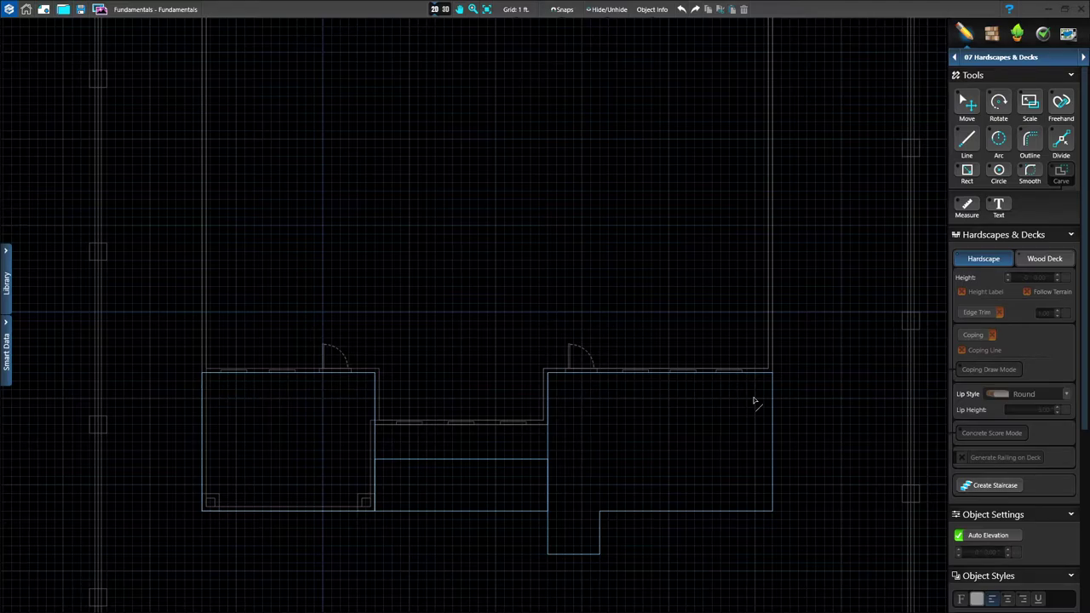
{"action": "scroll", "coordinate": [753, 401], "scroll_direction": "up", "scroll_amount": 2}
{"action": "scroll", "coordinate": [698, 363], "scroll_direction": "up", "scroll_amount": 3}
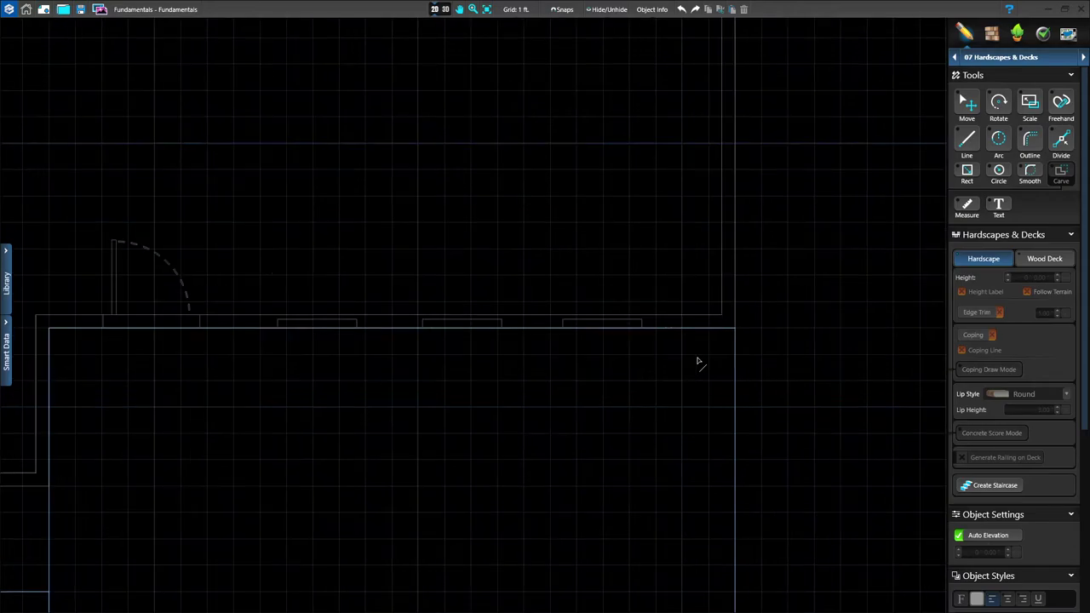
Draw the corner line as a 10' leg followed by a 13' leg
{"action": "left_click", "coordinate": [734, 330]}
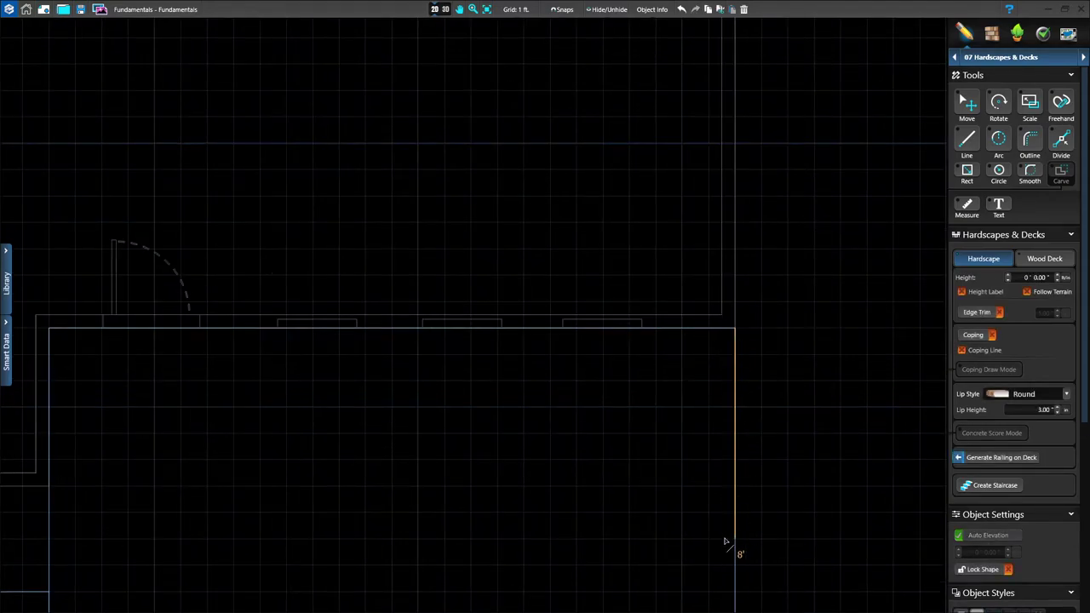
{"action": "type", "text": "10"}
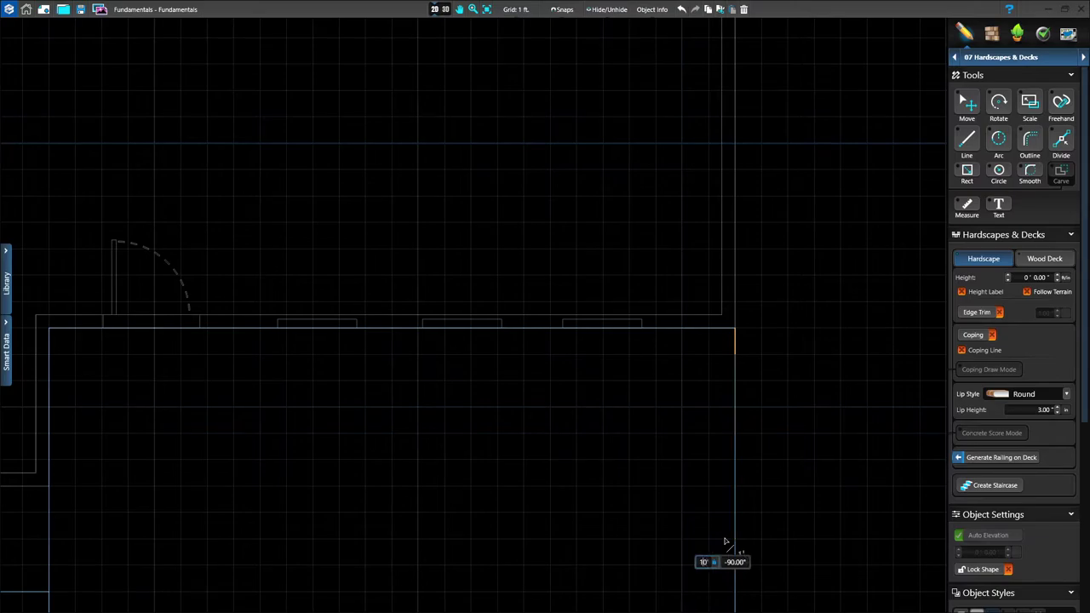
{"action": "key", "text": "Return"}
{"action": "scroll", "coordinate": [725, 542], "scroll_direction": "down", "scroll_amount": 2}
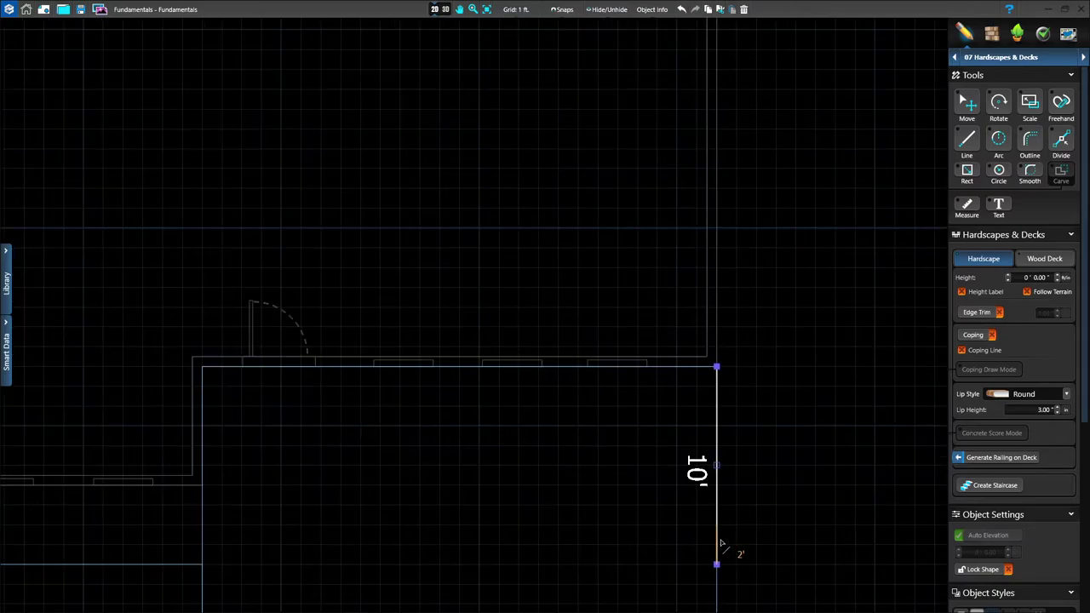
{"action": "middle_click_drag", "start_coordinate": [564, 577], "coordinate": [649, 550]}
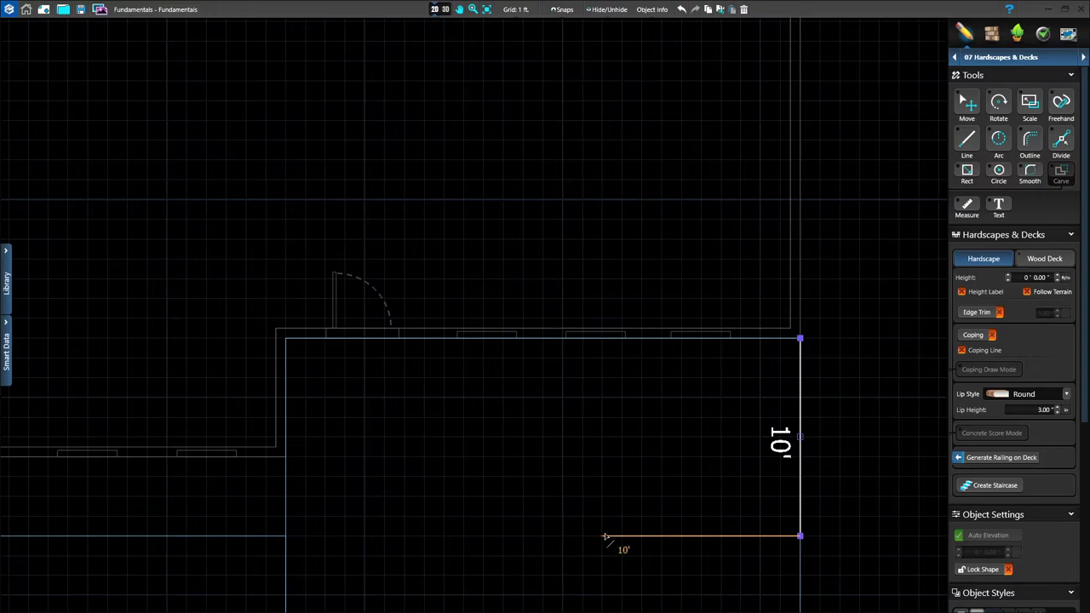
{"action": "type", "text": "13"}
{"action": "key", "text": "Return"}
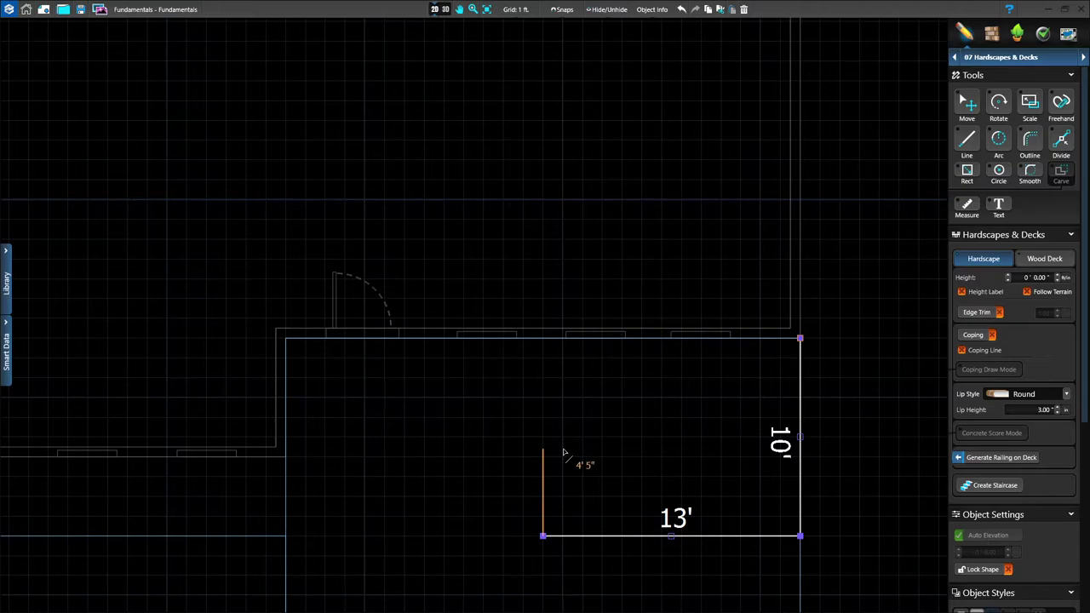
Outline the L-shaped line with a 3' offset to form a closed hardscape
{"action": "left_click", "coordinate": [1031, 141]}
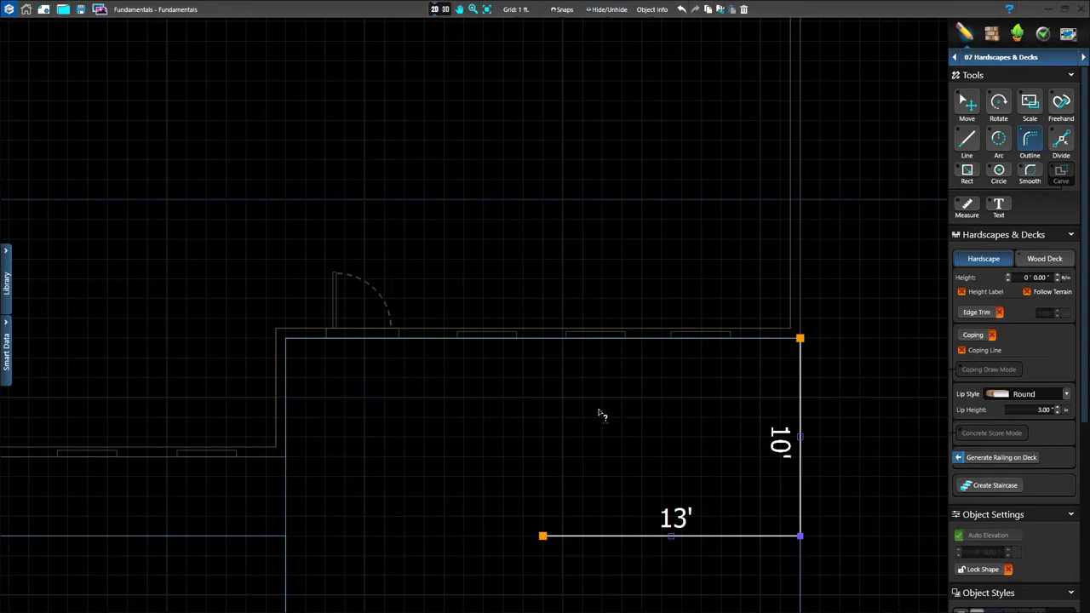
{"action": "left_click", "coordinate": [543, 537]}
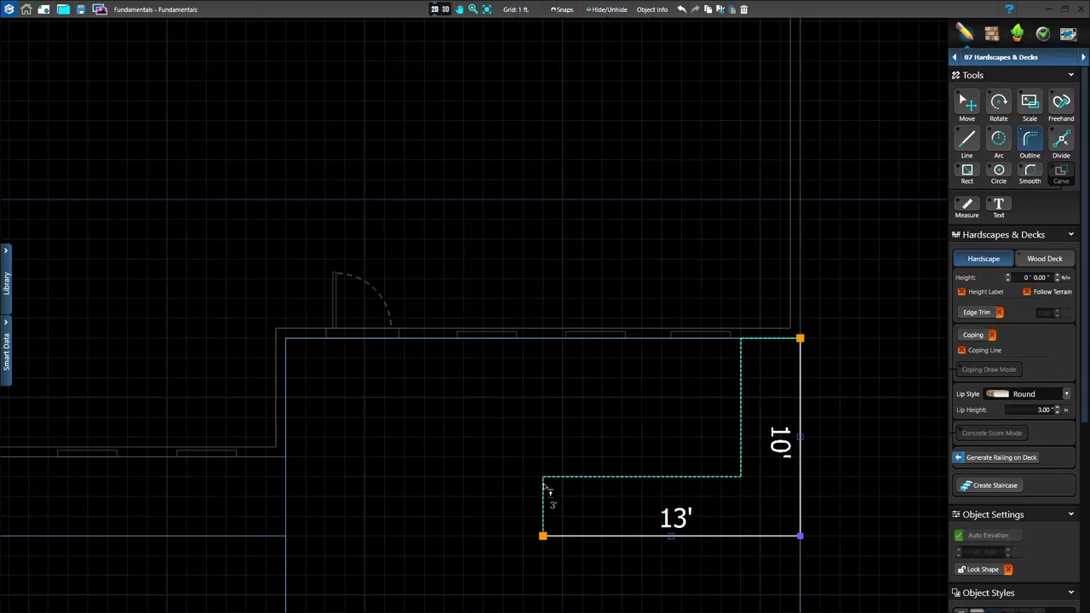
{"action": "left_click", "coordinate": [545, 487]}
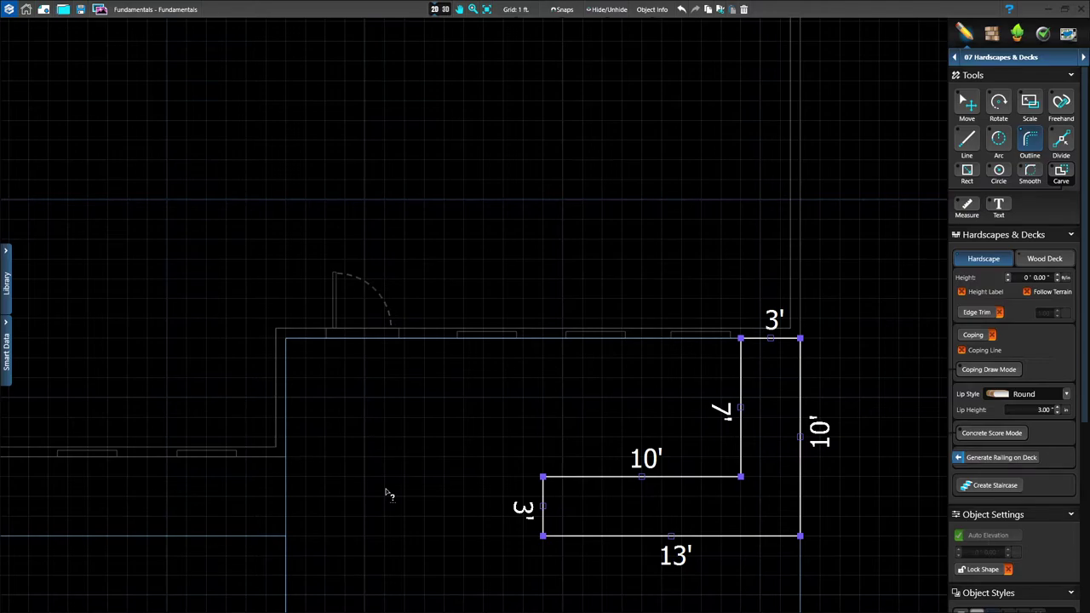
{"action": "left_click", "coordinate": [966, 103]}
Change the patio's Lip Style to Custom and bring up the lip profile library
{"action": "left_click", "coordinate": [1066, 395]}
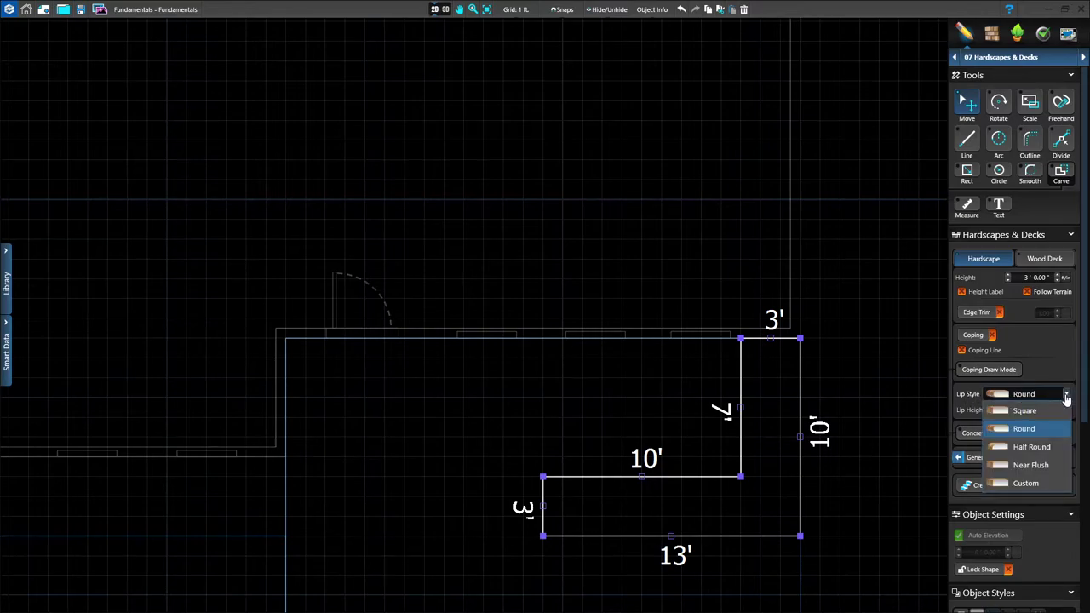
{"action": "left_click", "coordinate": [1027, 485]}
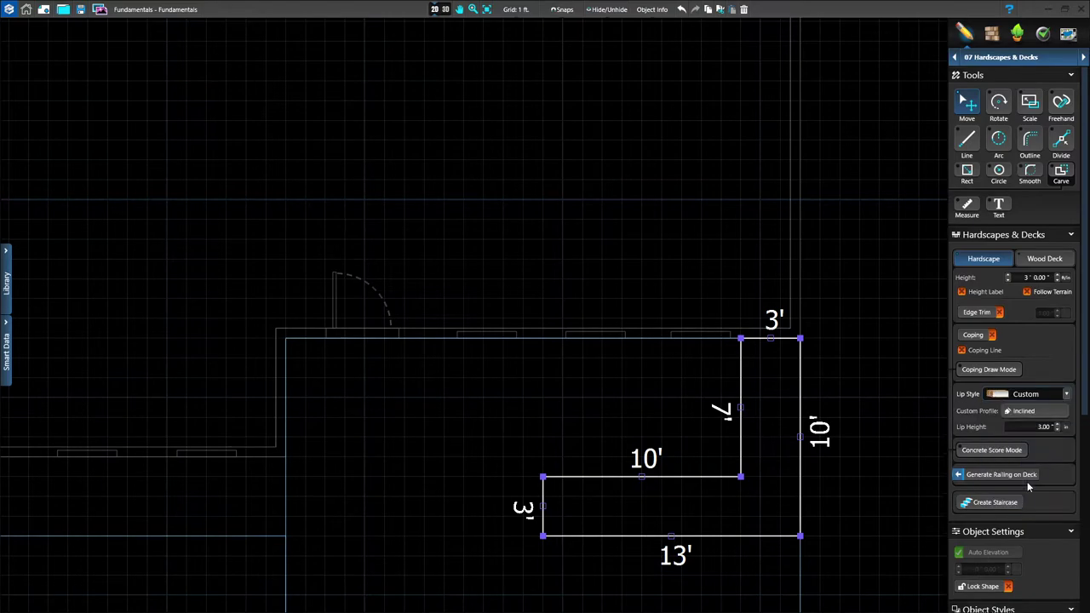
{"action": "left_click", "coordinate": [1028, 415]}
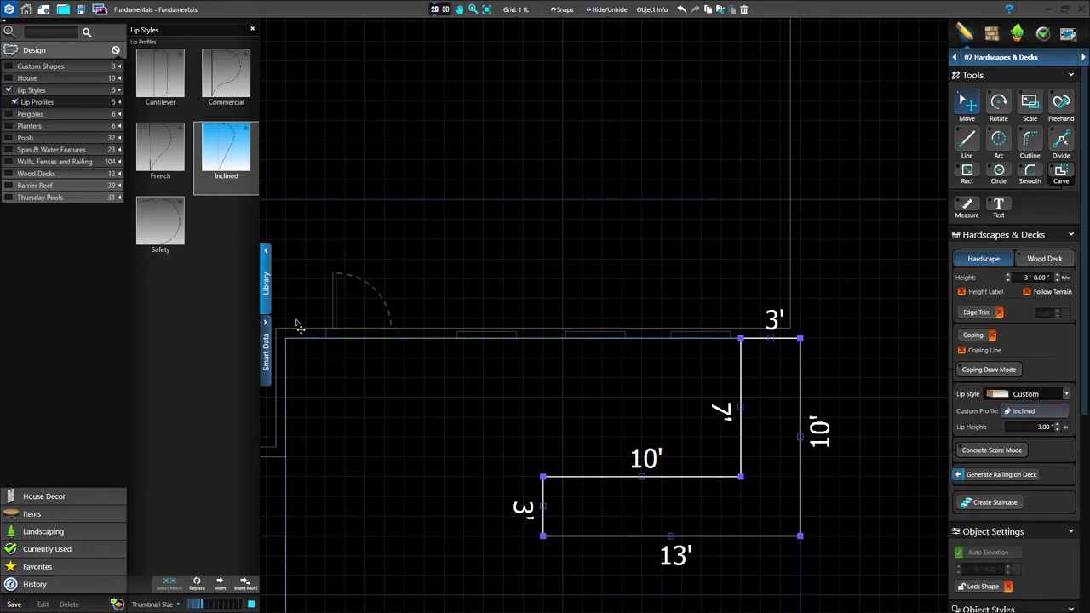
Keep the Inclined lip profile and collapse the Library panel
{"action": "left_click", "coordinate": [265, 288]}
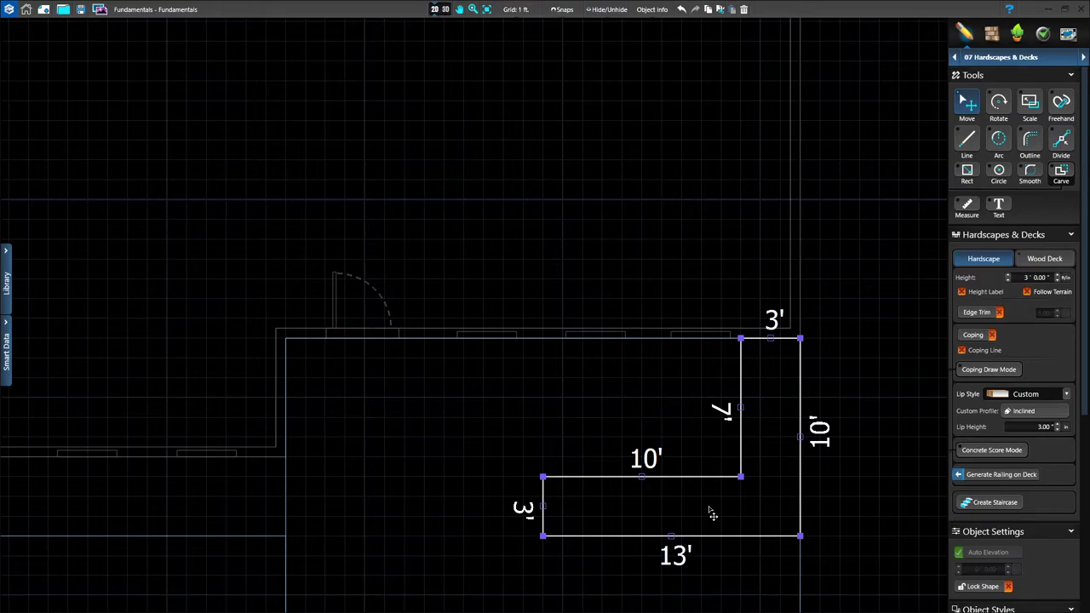
Deselect the patio, switch to 3D, and orbit, zoom and pan to view the stone-faced raised ledge
{"action": "left_click", "coordinate": [469, 438]}
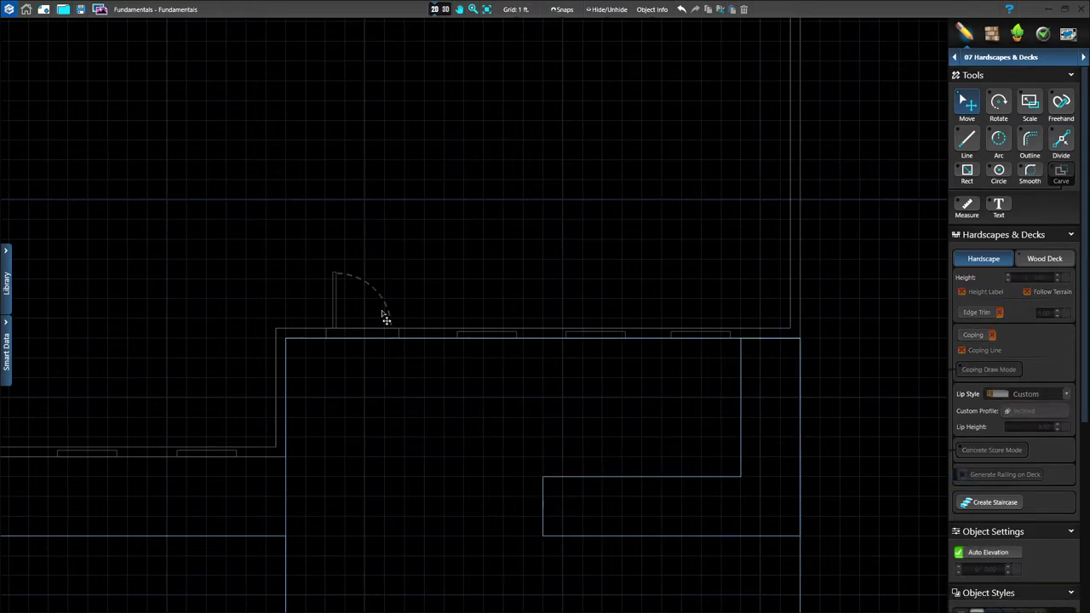
{"action": "left_click", "coordinate": [439, 10]}
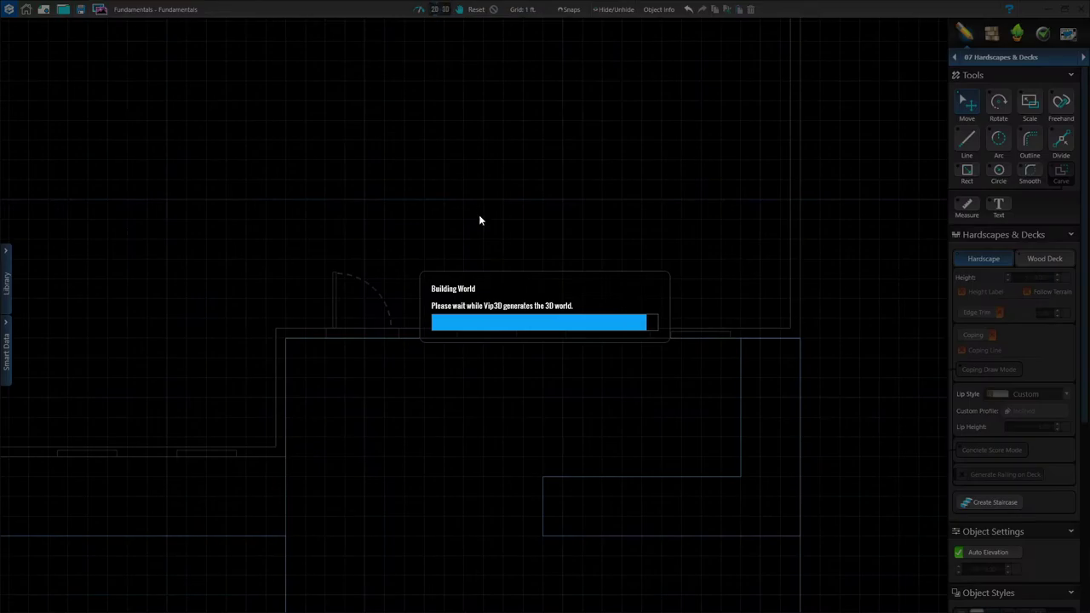
{"action": "middle_click_drag", "start_coordinate": [491, 377], "coordinate": [377, 528]}
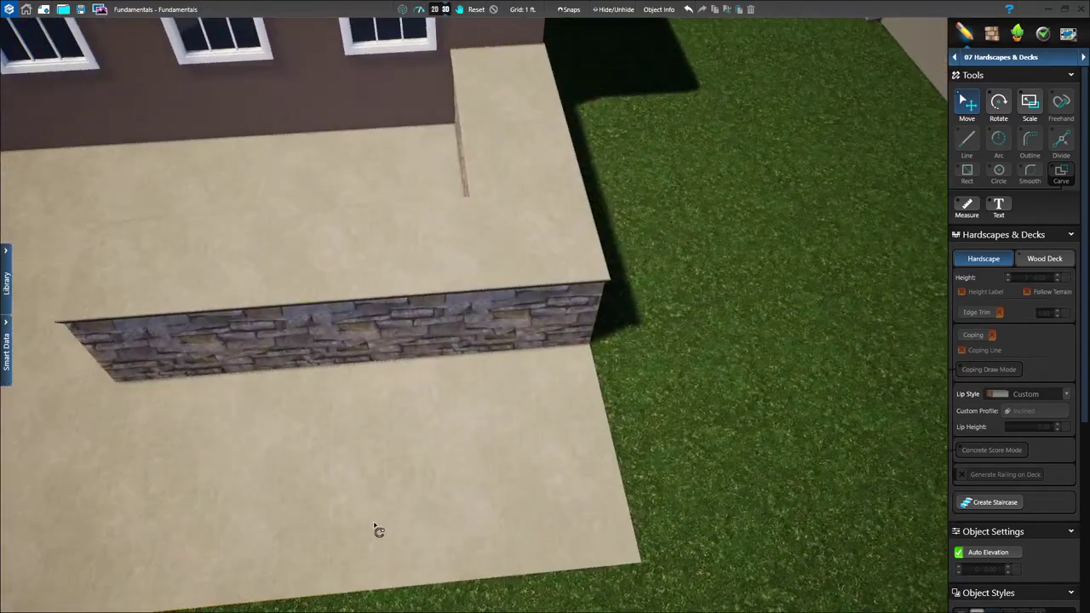
{"action": "scroll", "coordinate": [480, 439], "scroll_direction": "down", "scroll_amount": 5}
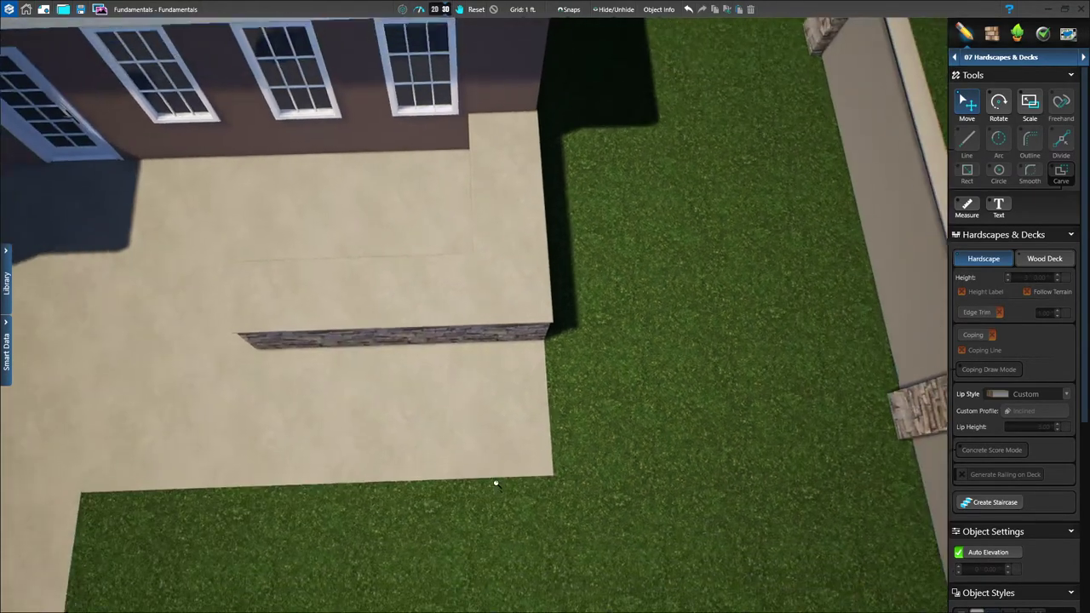
{"action": "middle_click_drag", "start_coordinate": [482, 478], "coordinate": [545, 482]}
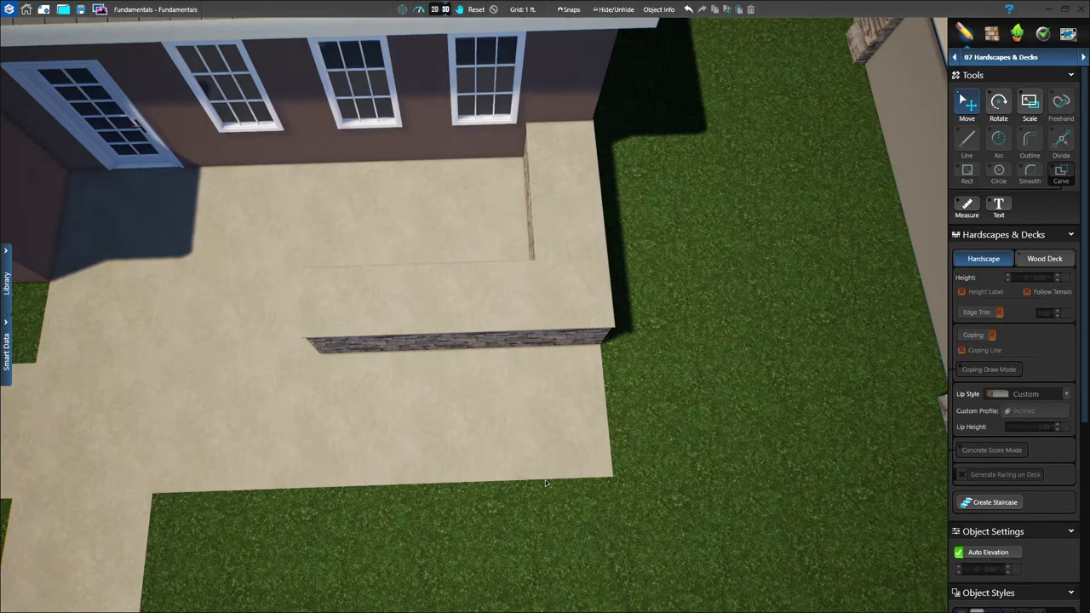
Back in 2D, center on the L-shaped patio and select it to show its 13', 10', 7', 3' edges
{"action": "left_click", "coordinate": [435, 10]}
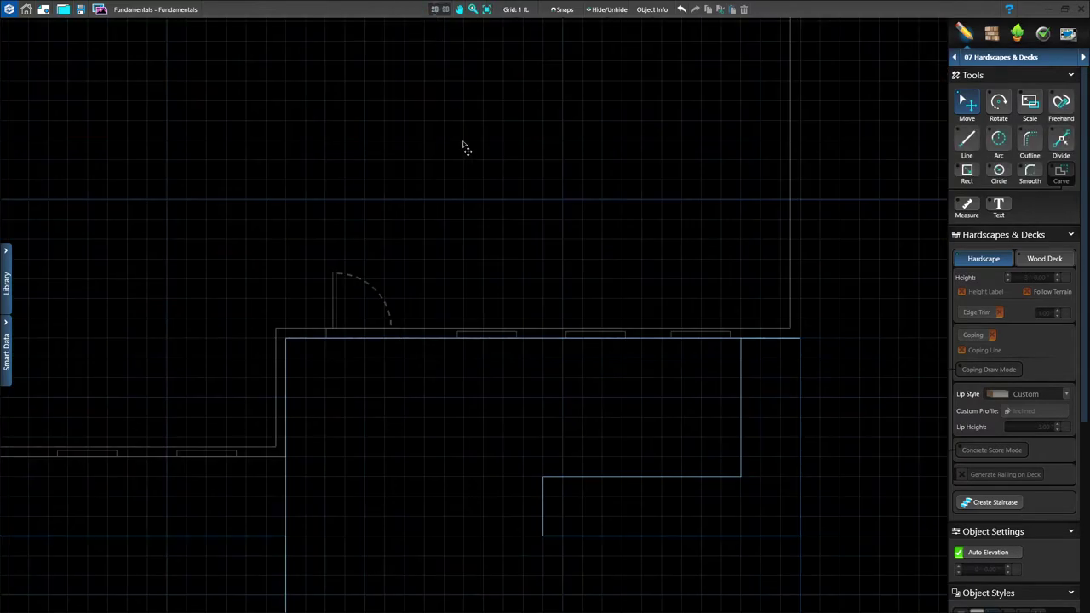
{"action": "middle_click_drag", "start_coordinate": [650, 434], "coordinate": [494, 323]}
{"action": "scroll", "coordinate": [557, 416], "scroll_direction": "up", "scroll_amount": 2}
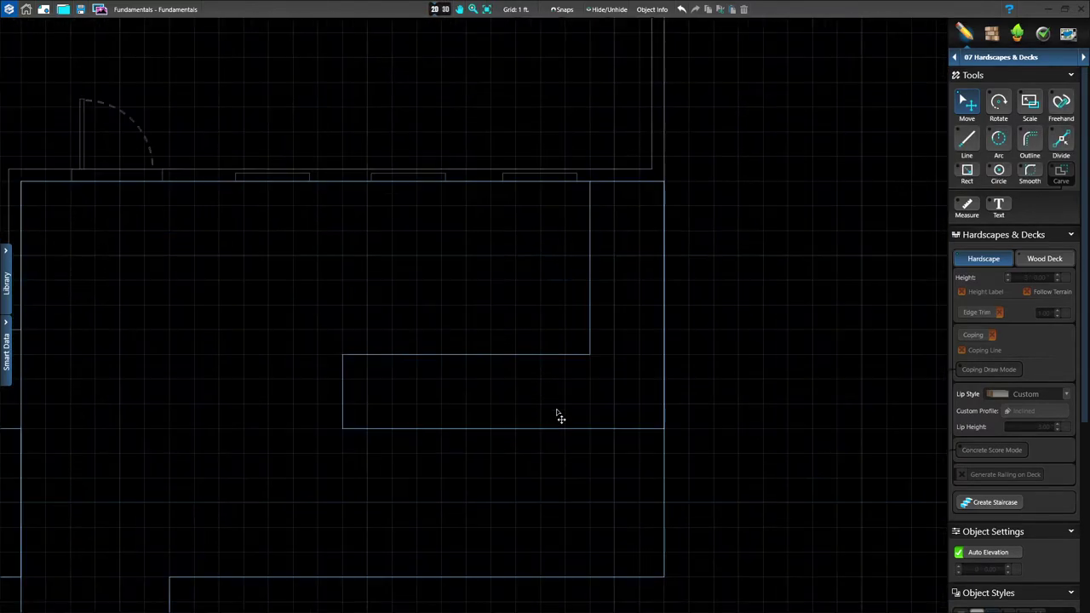
{"action": "middle_click_drag", "start_coordinate": [564, 400], "coordinate": [629, 448]}
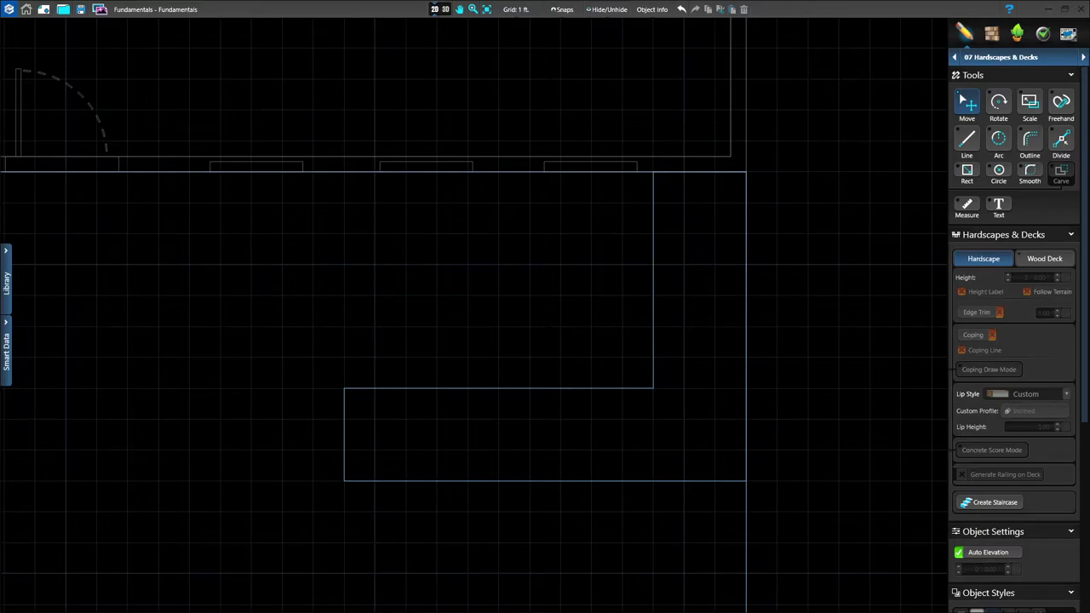
{"action": "left_click", "coordinate": [653, 309]}
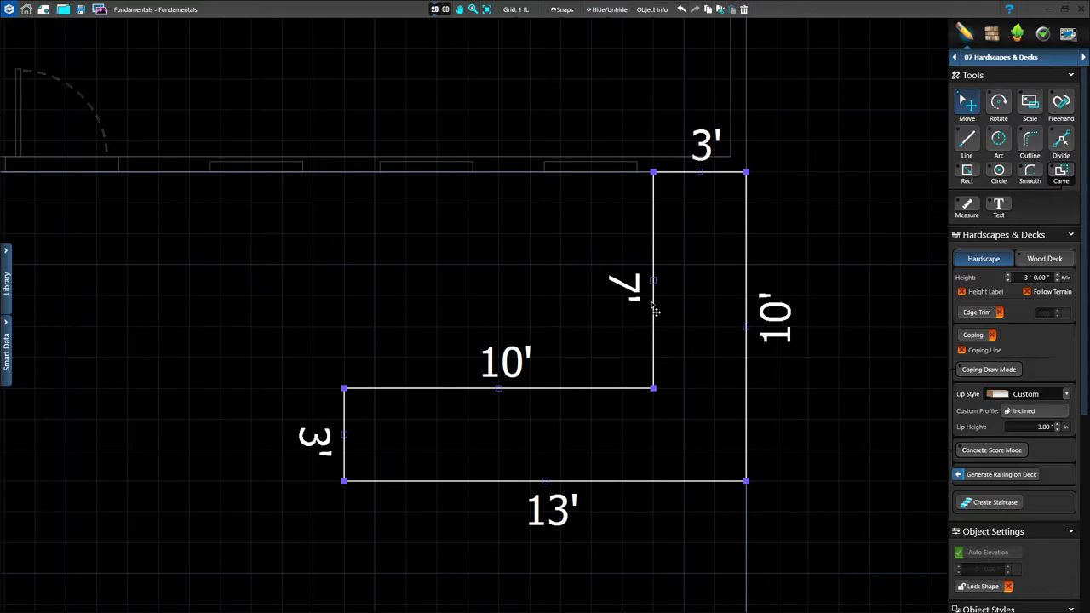
With the Carve tool, drag out a 1'3" square inside the patio's narrow arm
{"action": "left_click", "coordinate": [1060, 175]}
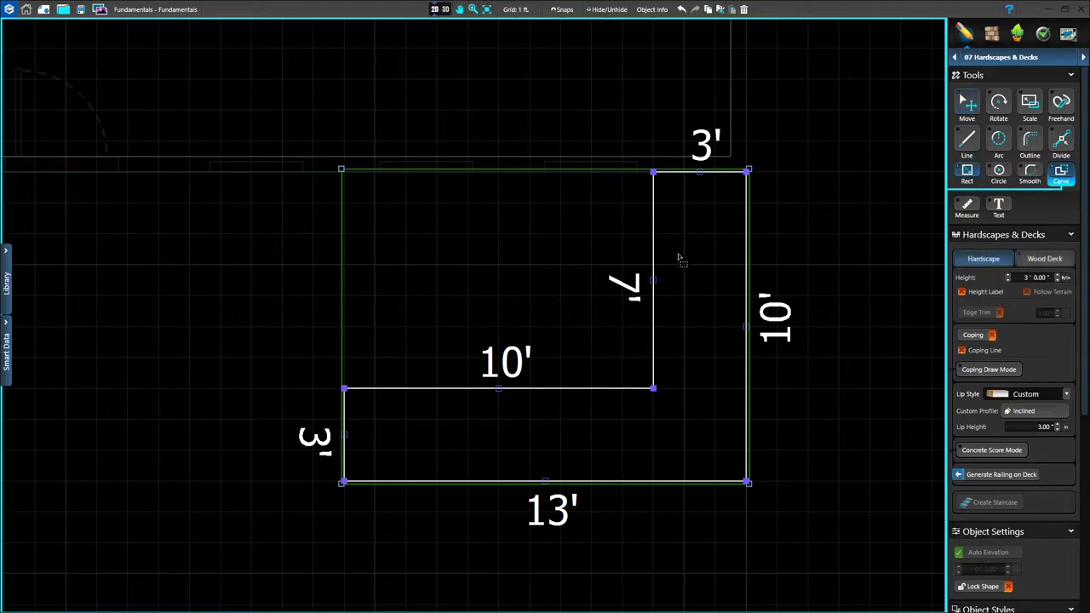
{"action": "scroll", "coordinate": [680, 255], "scroll_direction": "up", "scroll_amount": 1}
{"action": "scroll", "coordinate": [681, 235], "scroll_direction": "up", "scroll_amount": 2}
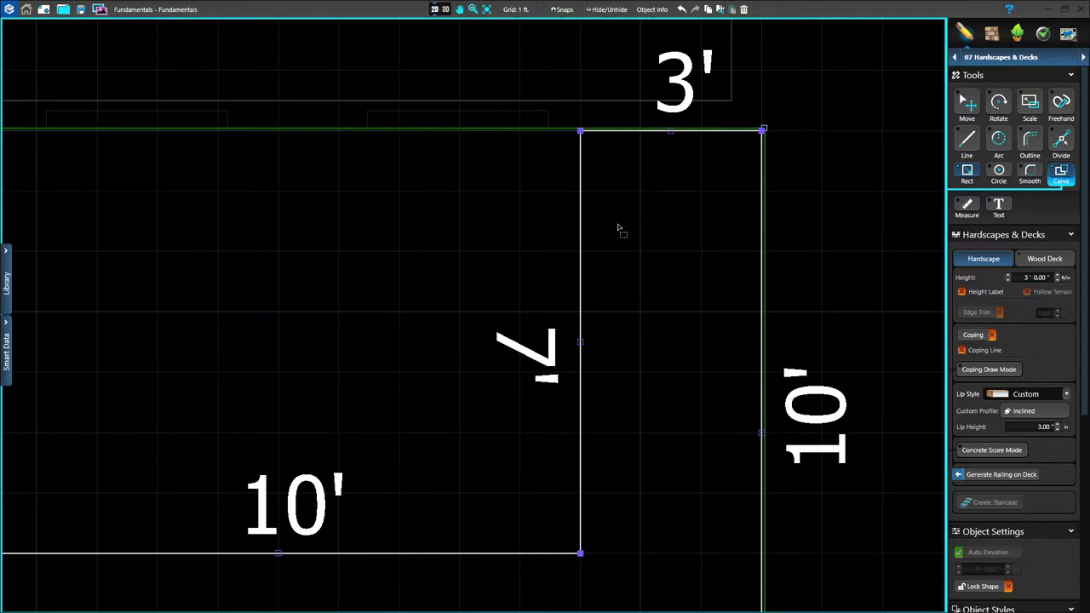
{"action": "left_click_drag", "start_coordinate": [608, 218], "coordinate": [661, 297]}
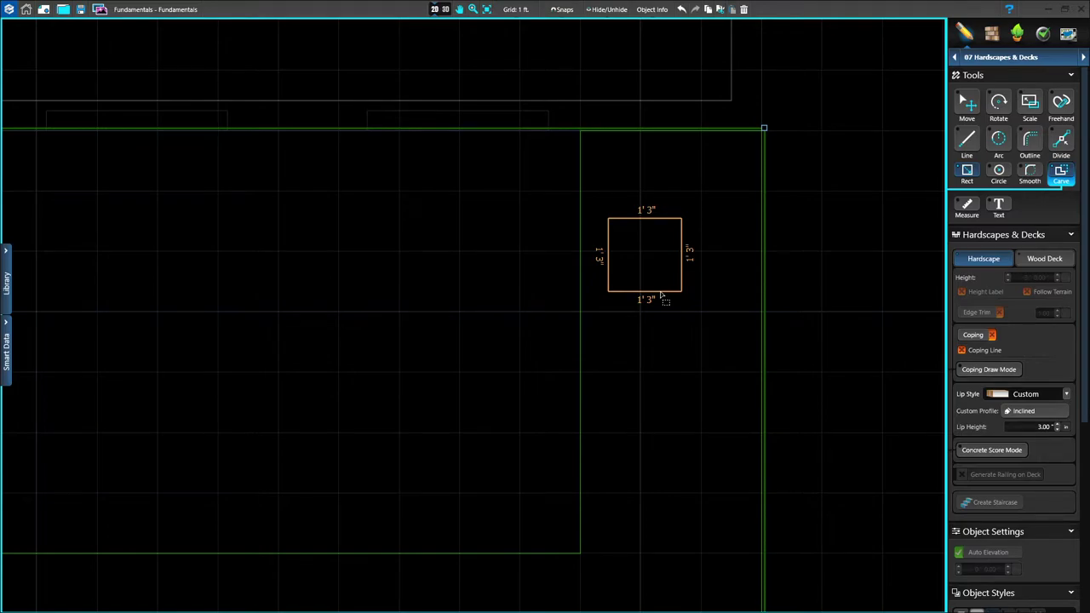
Finish the 1'3" square carve and scroll the right panel down to Object Styles
{"action": "left_click", "coordinate": [661, 293]}
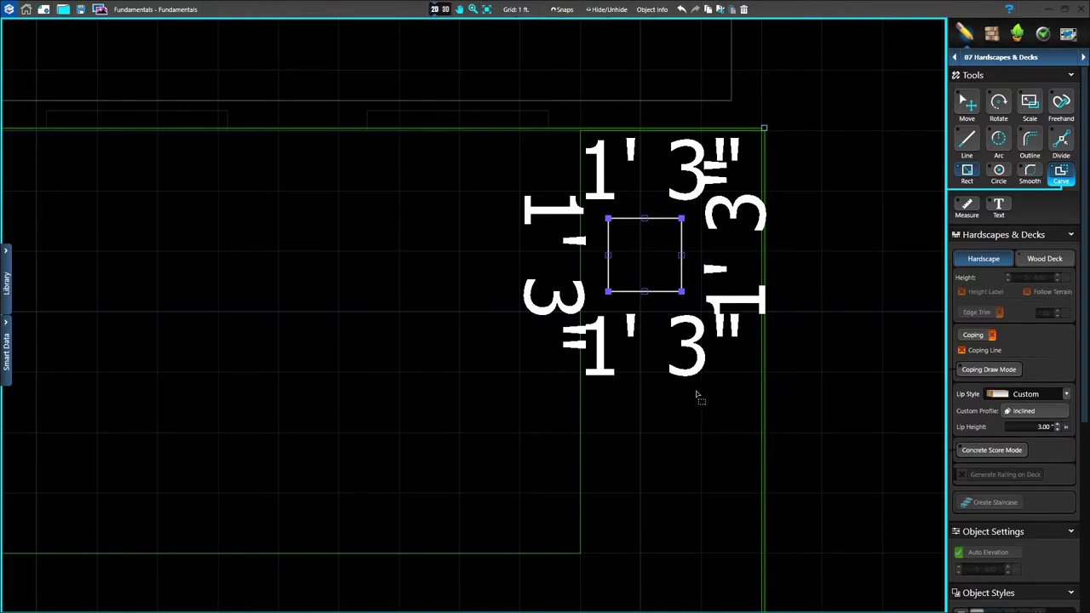
{"action": "scroll", "coordinate": [1011, 416], "scroll_direction": "down", "scroll_amount": 1}
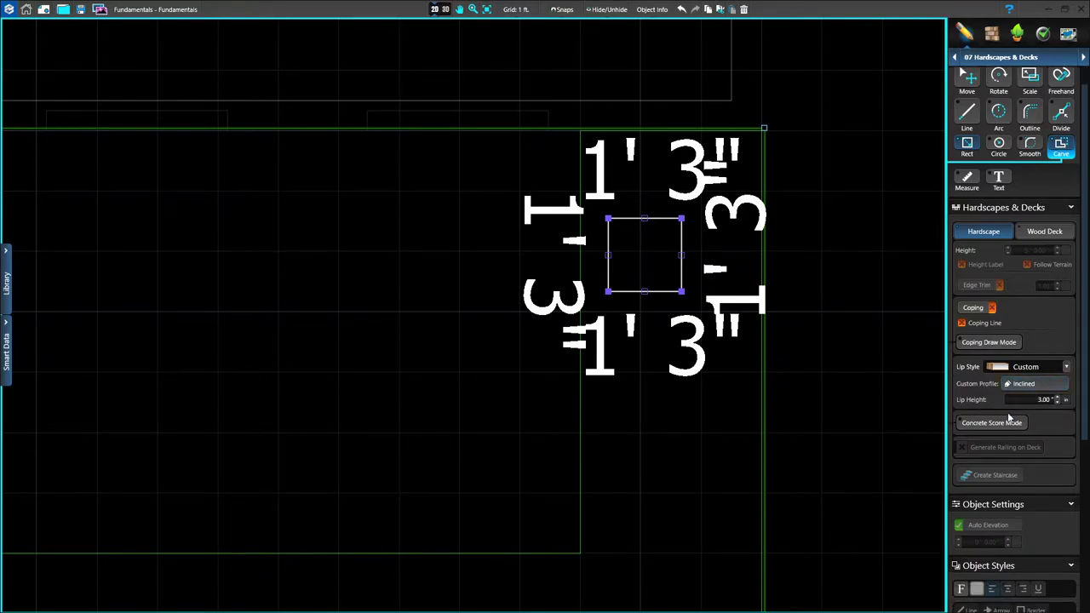
{"action": "scroll", "coordinate": [1009, 416], "scroll_direction": "down", "scroll_amount": 5}
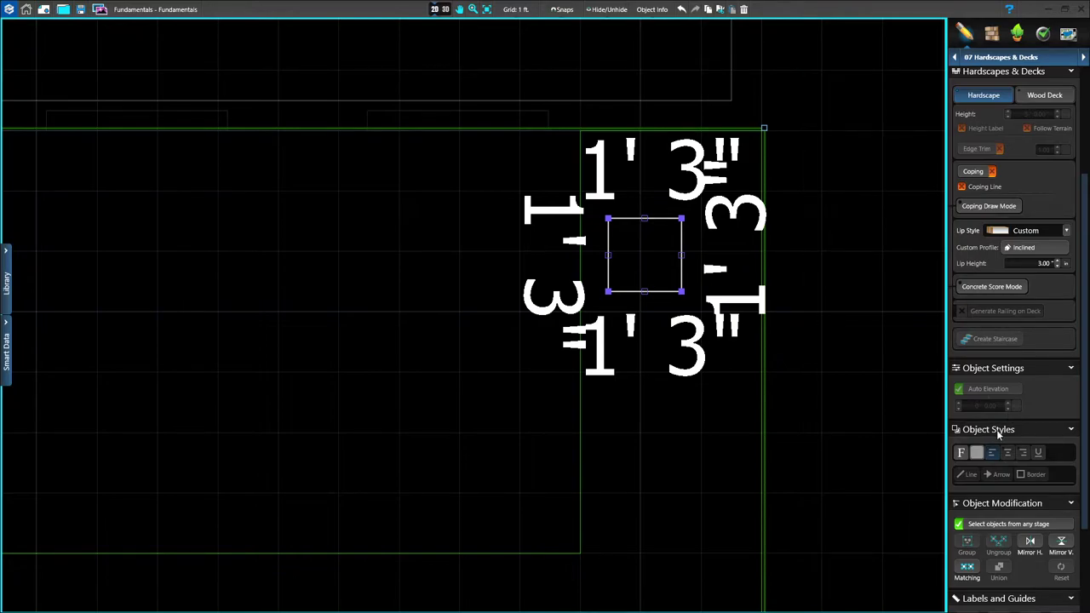
Set the square's dimension label font size to 10
{"action": "left_click", "coordinate": [962, 453]}
{"action": "scroll", "coordinate": [607, 287], "scroll_direction": "up", "scroll_amount": 3}
{"action": "left_click", "coordinate": [591, 254]}
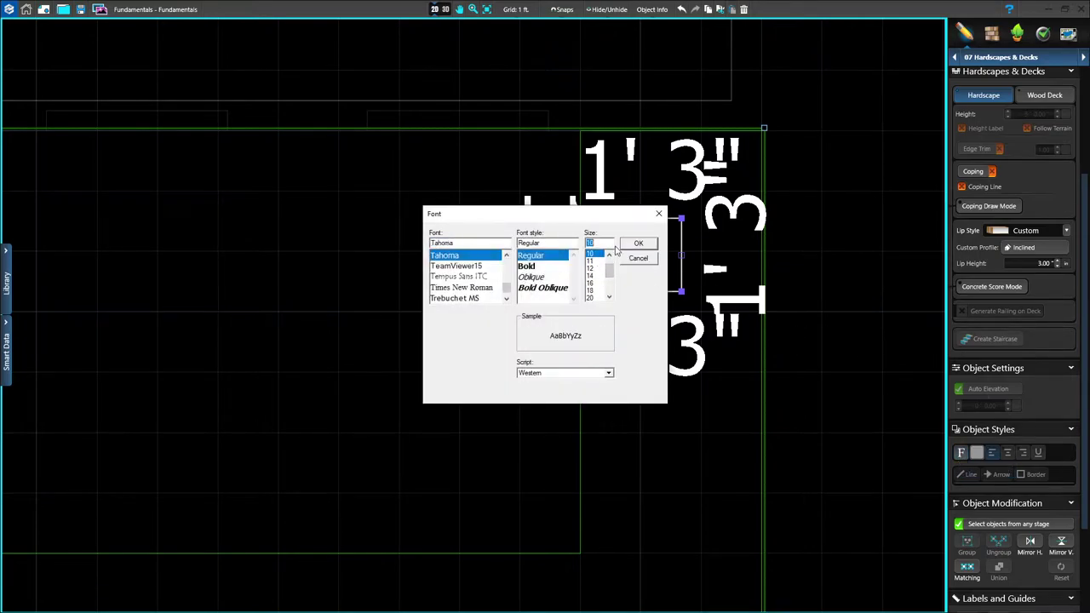
{"action": "left_click", "coordinate": [639, 245]}
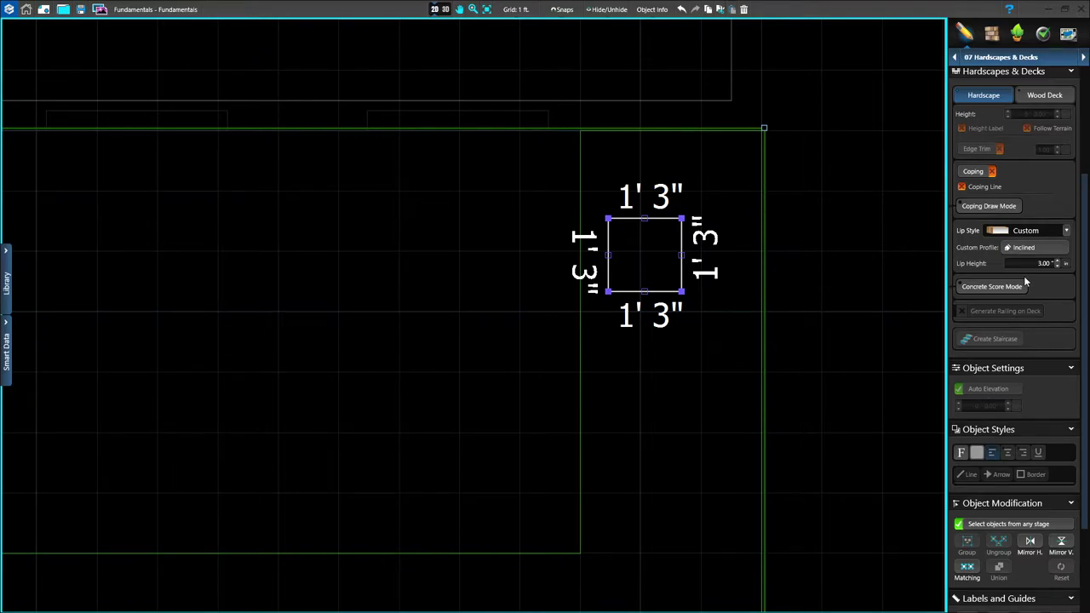
Shift the square opening slightly left within the narrow arm
{"action": "scroll", "coordinate": [1026, 280], "scroll_direction": "up", "scroll_amount": 3}
{"action": "left_click", "coordinate": [968, 104]}
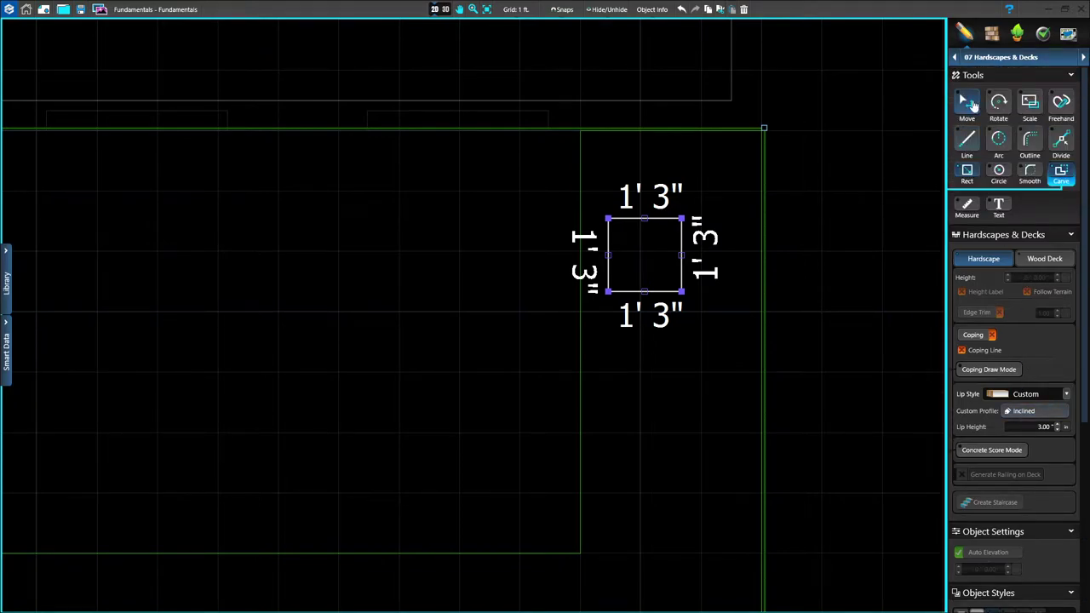
{"action": "left_click_drag", "start_coordinate": [684, 278], "coordinate": [675, 273]}
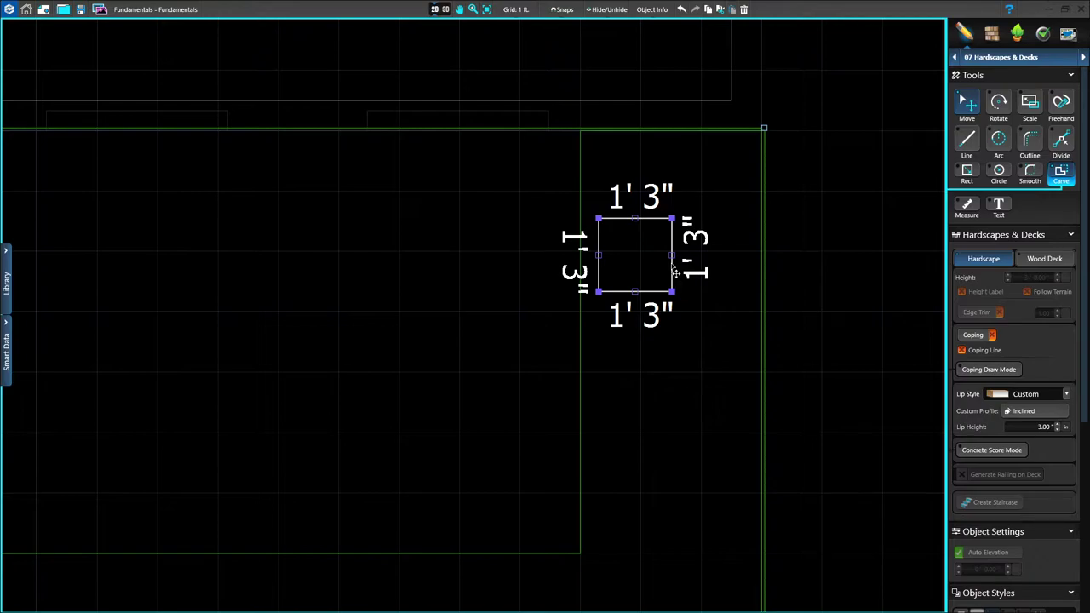
{"action": "left_click", "coordinate": [811, 363]}
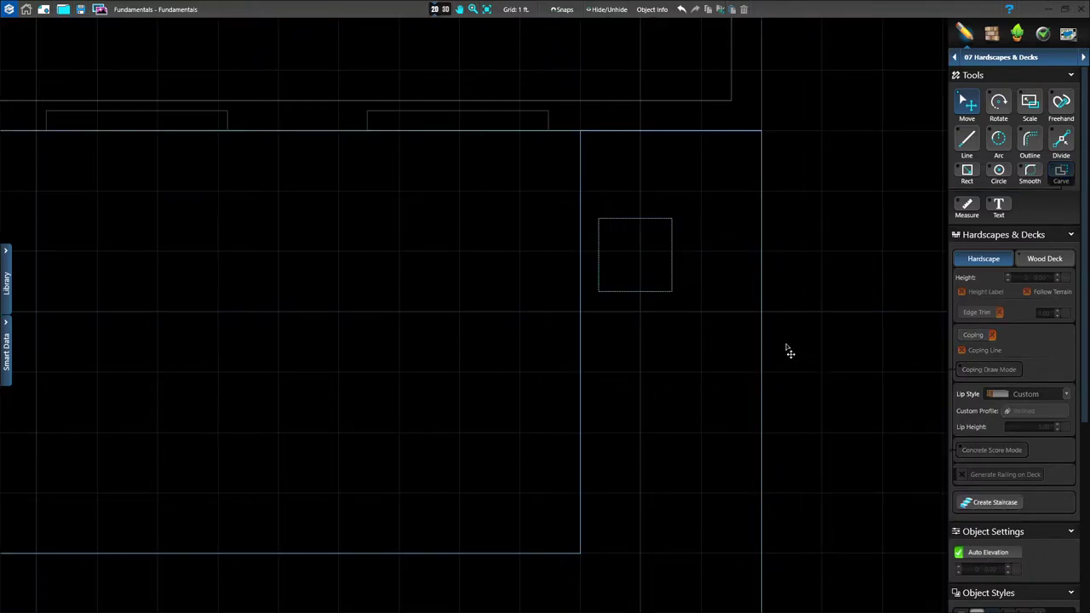
{"action": "left_click", "coordinate": [444, 8]}
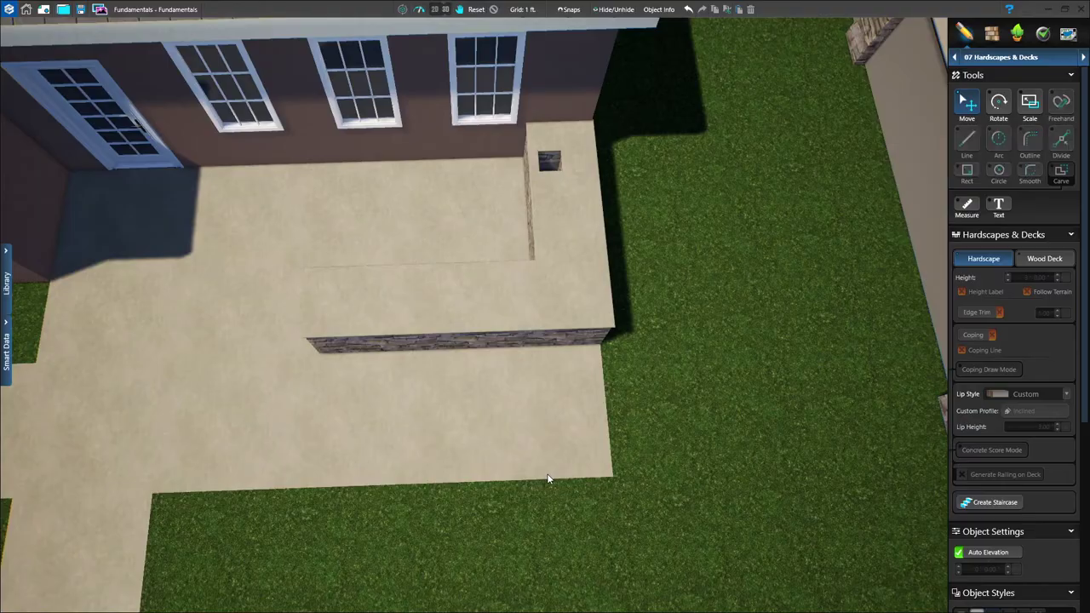
{"action": "scroll", "coordinate": [554, 486], "scroll_direction": "up", "scroll_amount": 3}
{"action": "middle_click_drag", "start_coordinate": [559, 234], "coordinate": [582, 335]}
{"action": "scroll", "coordinate": [582, 464], "scroll_direction": "up", "scroll_amount": 3}
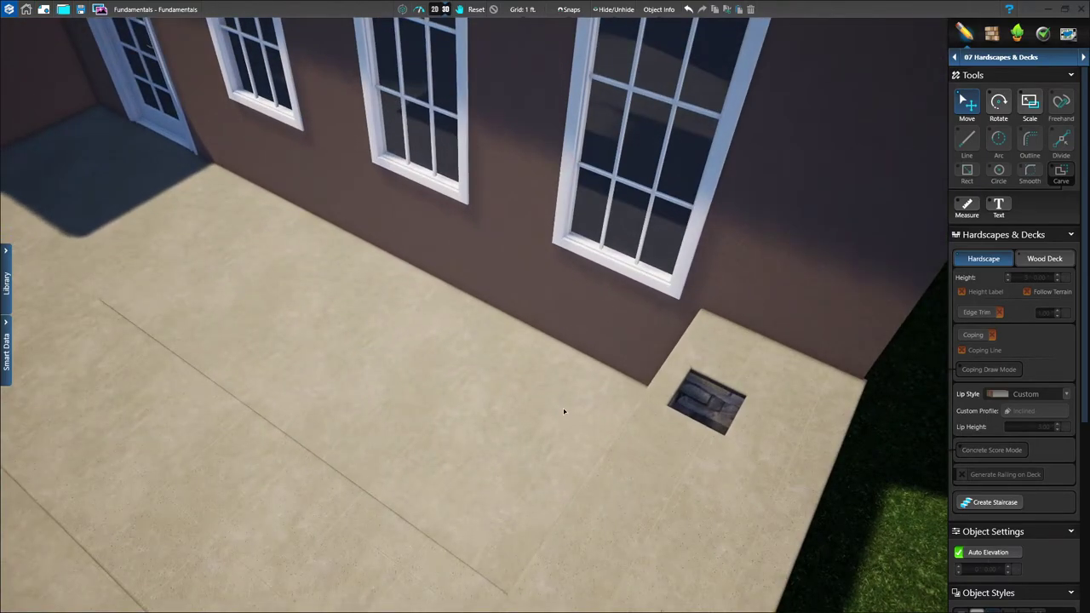
{"action": "scroll", "coordinate": [564, 412], "scroll_direction": "down", "scroll_amount": 5}
{"action": "middle_click_drag", "start_coordinate": [567, 469], "coordinate": [612, 480]}
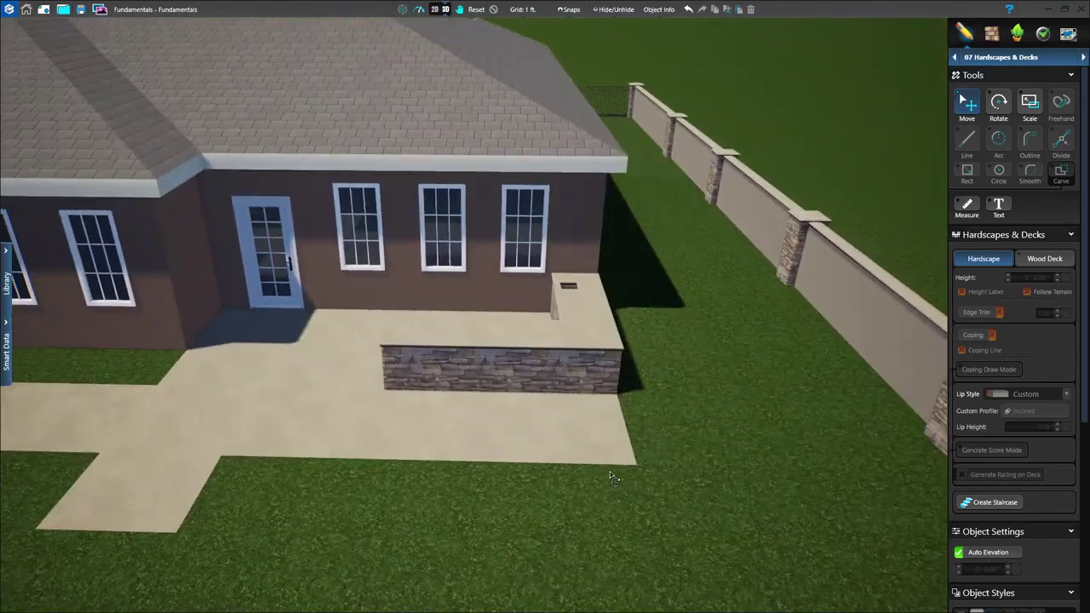
{"action": "left_click", "coordinate": [435, 9]}
{"action": "scroll", "coordinate": [462, 437], "scroll_direction": "down", "scroll_amount": 6}
{"action": "scroll", "coordinate": [476, 494], "scroll_direction": "down", "scroll_amount": 5}
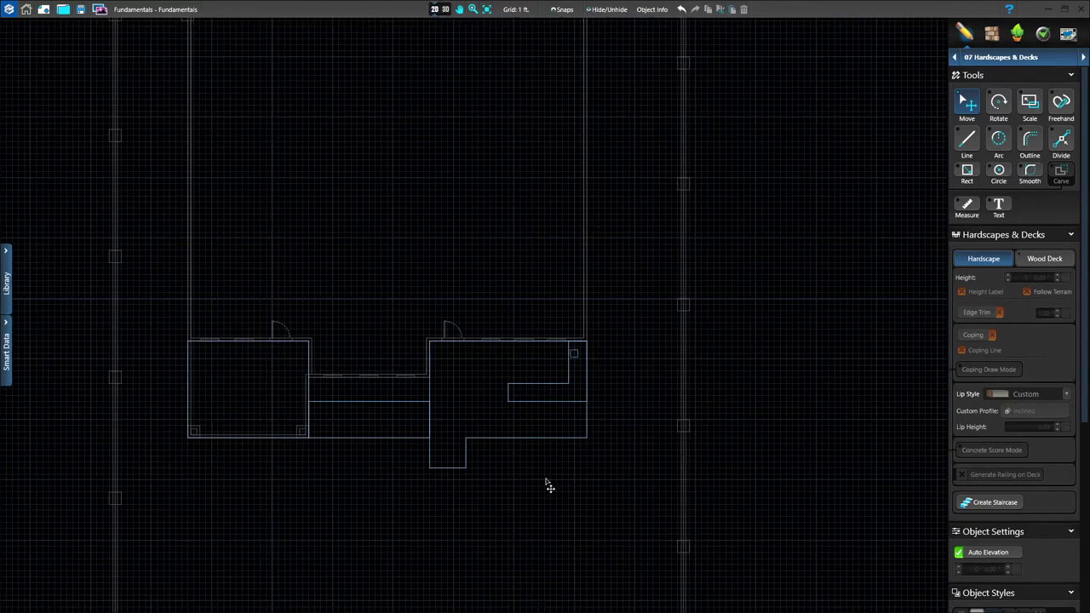
Center the house, switch to 3D, and orbit and zoom to see the house, wall and fence
{"action": "middle_click_drag", "start_coordinate": [528, 491], "coordinate": [549, 486]}
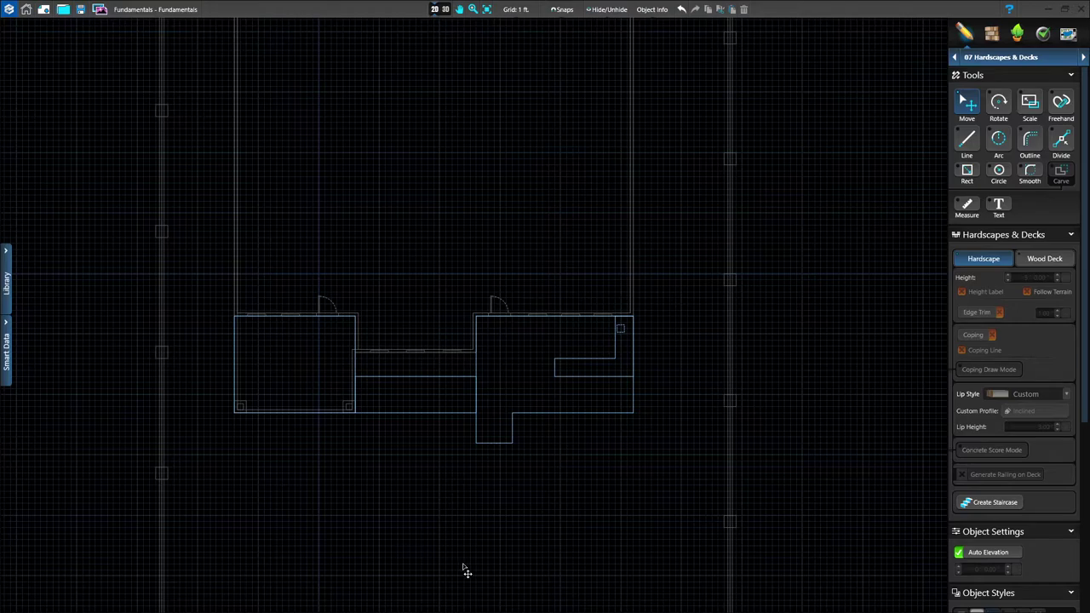
{"action": "left_click", "coordinate": [444, 10]}
{"action": "right_click_drag", "start_coordinate": [450, 535], "coordinate": [603, 487]}
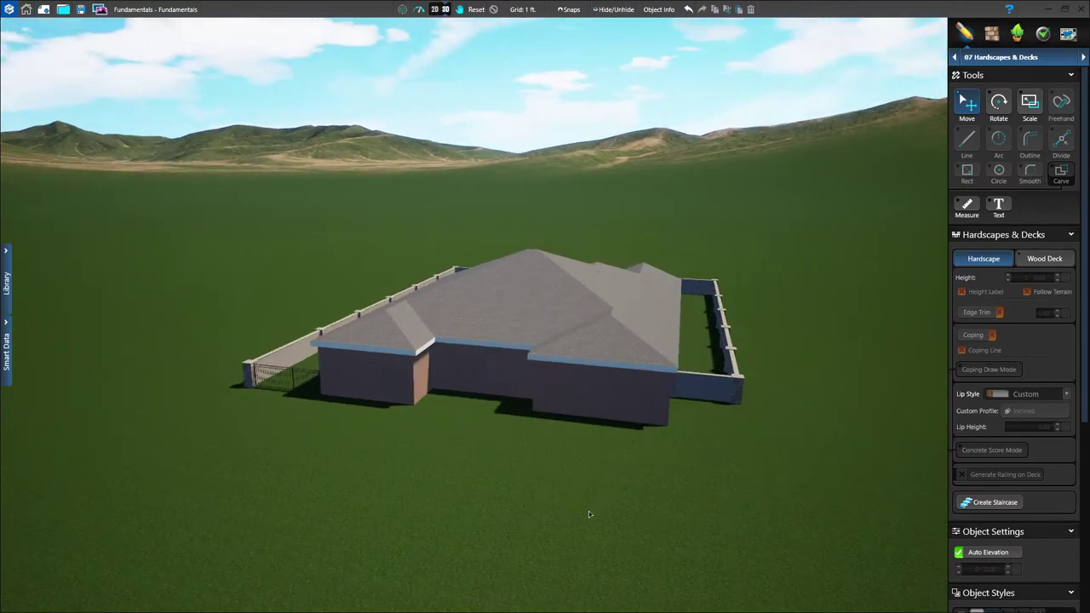
{"action": "scroll", "coordinate": [588, 479], "scroll_direction": "up", "scroll_amount": 5}
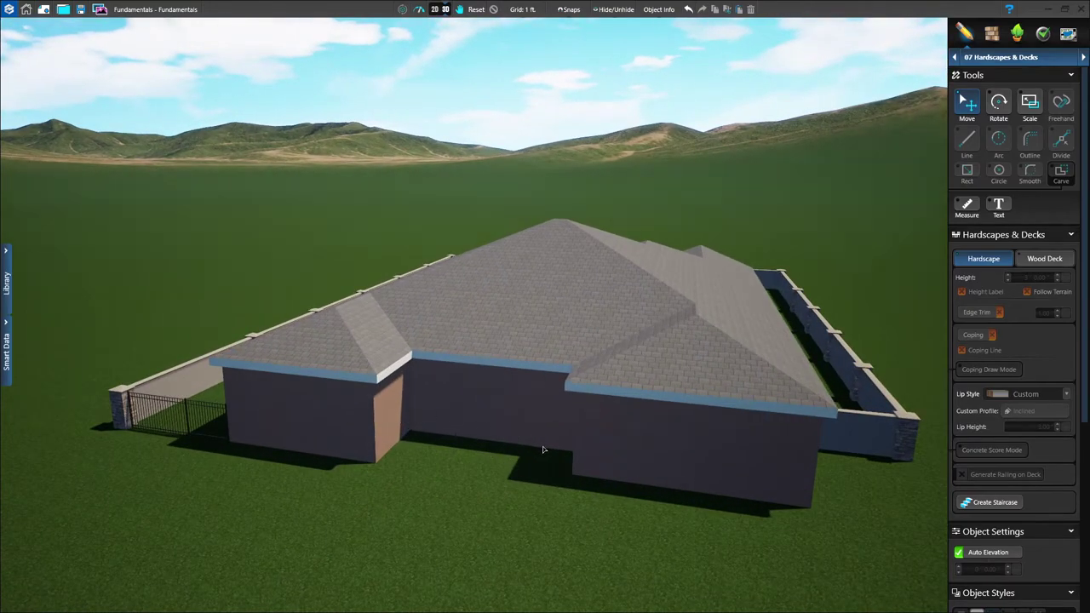
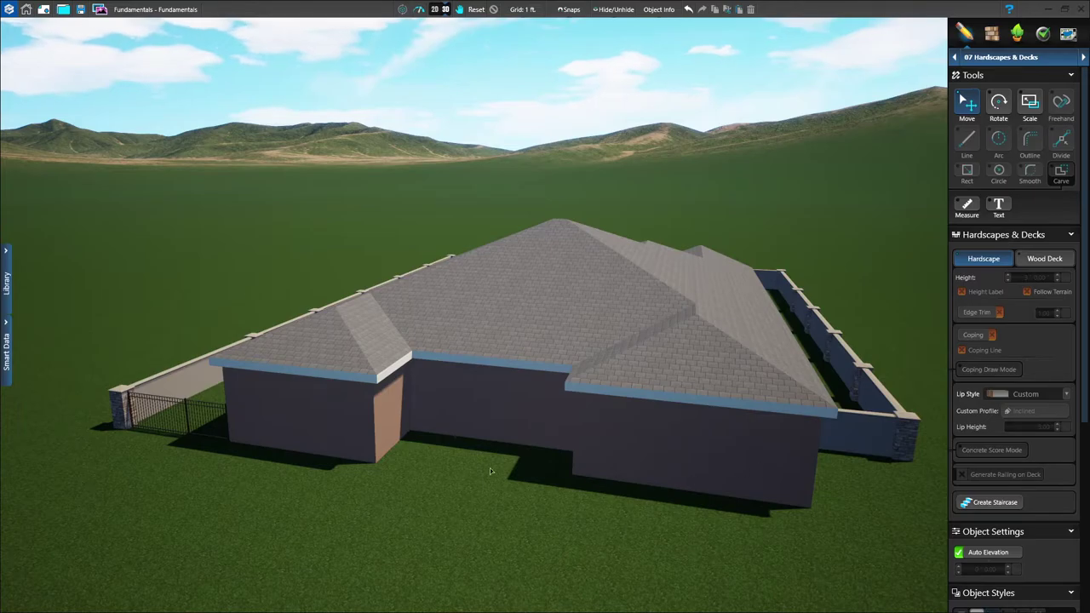
Switch to the 2D plan and zoom in on the house outline's top-left corner
{"action": "left_click", "coordinate": [435, 11]}
{"action": "scroll", "coordinate": [482, 557], "scroll_direction": "down", "scroll_amount": 5}
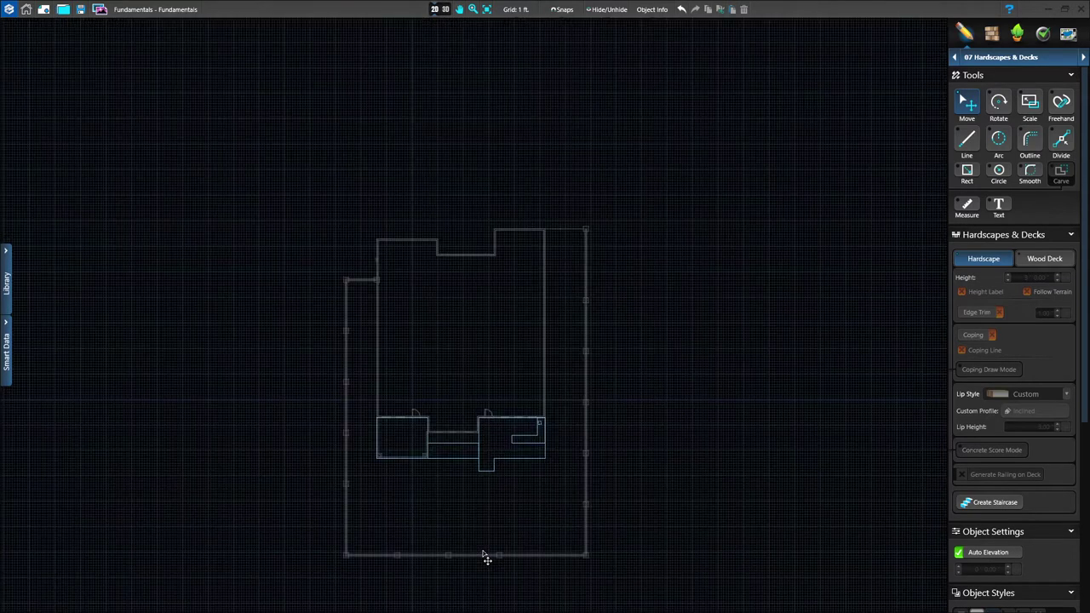
{"action": "middle_click_drag", "start_coordinate": [463, 296], "coordinate": [541, 456]}
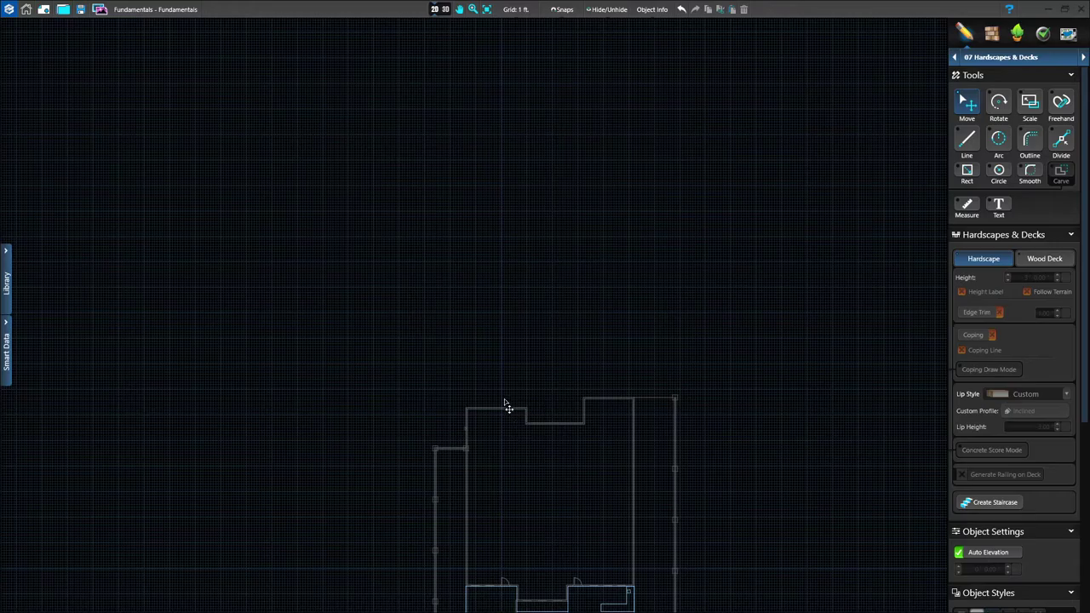
{"action": "scroll", "coordinate": [503, 416], "scroll_direction": "up", "scroll_amount": 1}
{"action": "scroll", "coordinate": [507, 420], "scroll_direction": "up", "scroll_amount": 2}
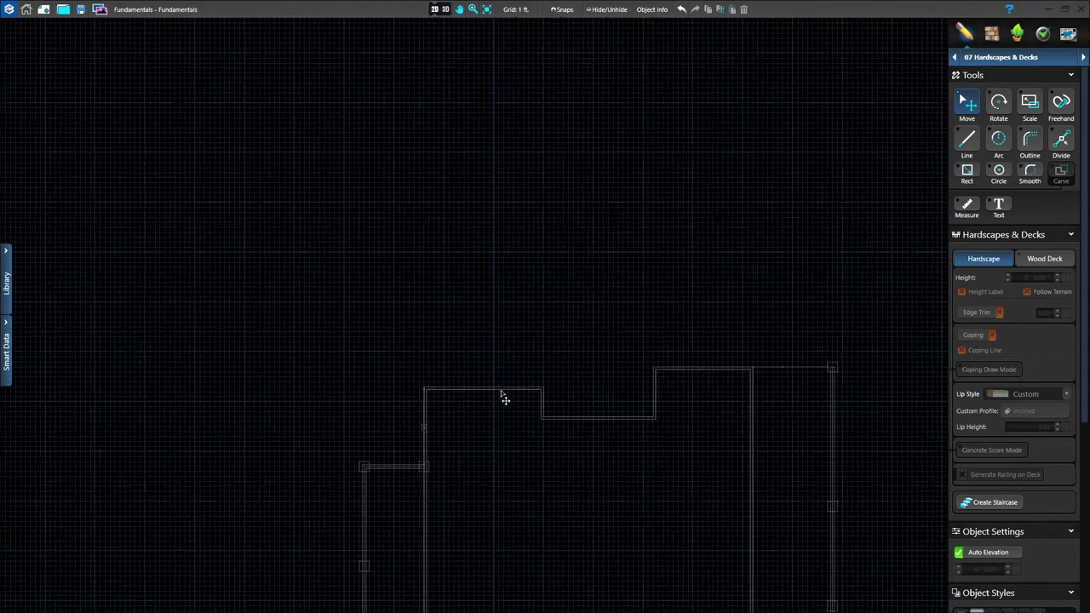
{"action": "scroll", "coordinate": [505, 400], "scroll_direction": "up", "scroll_amount": 1}
{"action": "scroll", "coordinate": [503, 394], "scroll_direction": "up", "scroll_amount": 3}
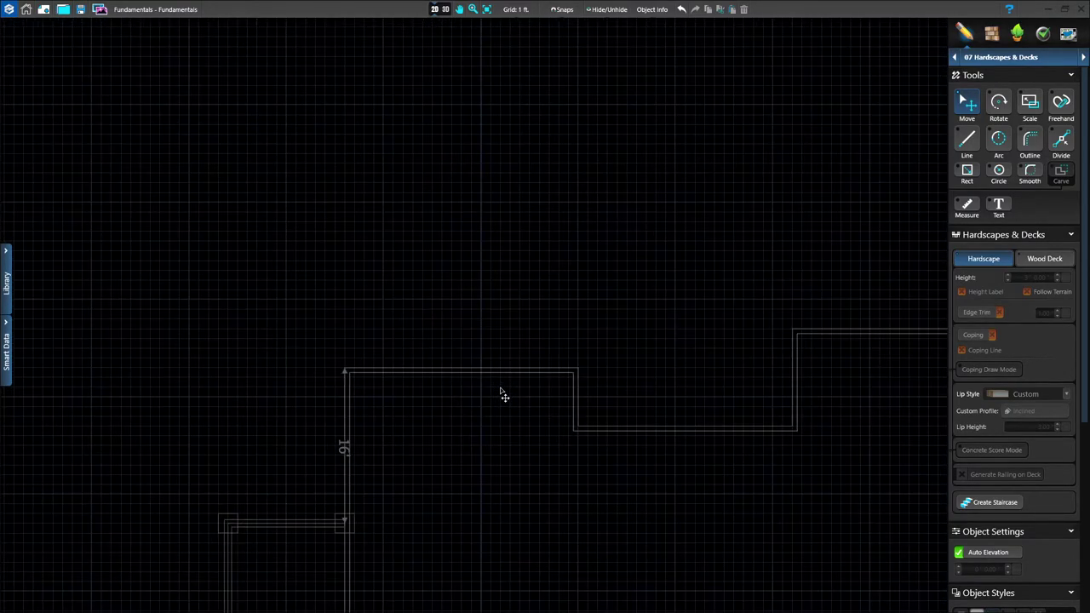
{"action": "scroll", "coordinate": [482, 406], "scroll_direction": "up", "scroll_amount": 2}
{"action": "middle_click_drag", "start_coordinate": [490, 421], "coordinate": [460, 506]}
{"action": "scroll", "coordinate": [462, 437], "scroll_direction": "up", "scroll_amount": 2}
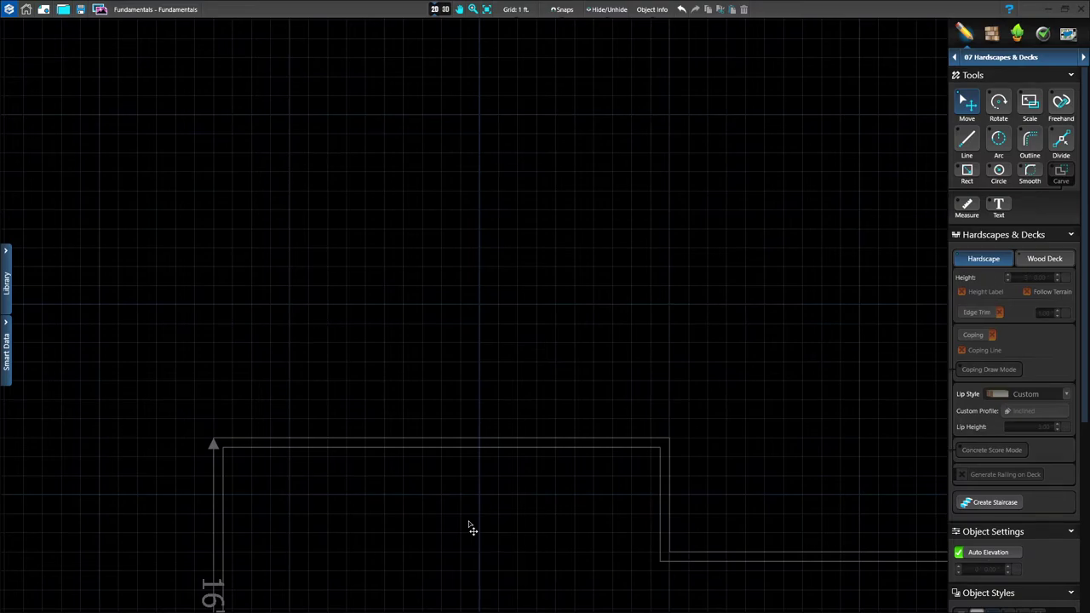
Draw a 24' by 20' rectangle up-right from the house outline's top-left corner
{"action": "left_click", "coordinate": [966, 177]}
{"action": "left_click_drag", "start_coordinate": [213, 443], "coordinate": [668, 60]}
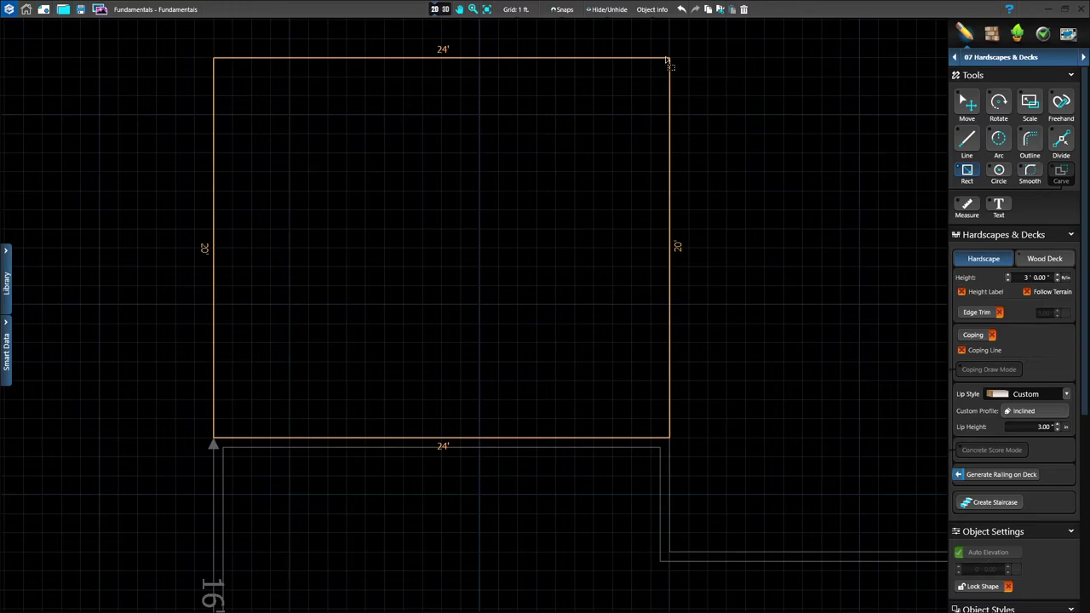
{"action": "left_click_drag", "start_coordinate": [667, 61], "coordinate": [668, 62]}
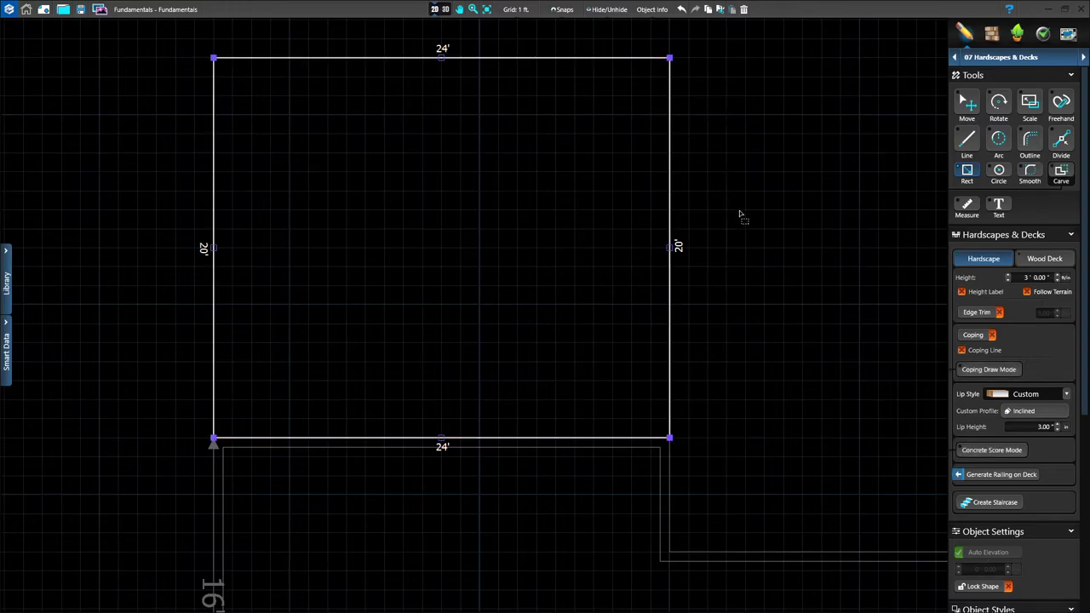
{"action": "scroll", "coordinate": [1039, 520], "scroll_direction": "down", "scroll_amount": 4}
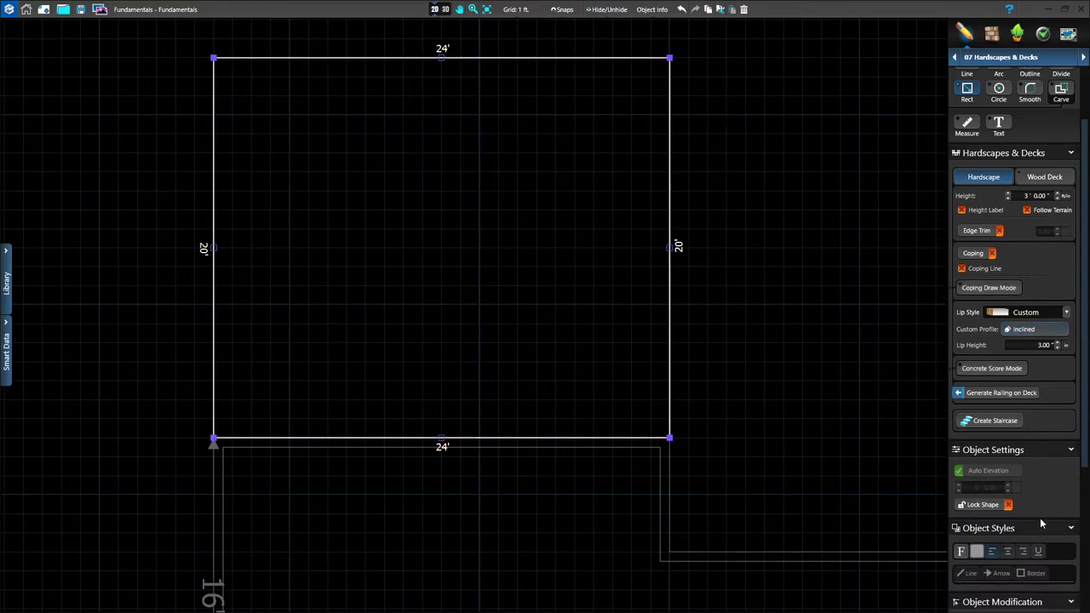
Set the 24' and 20' dimension label font to size 24 and zoom out to see both
{"action": "left_click", "coordinate": [961, 469]}
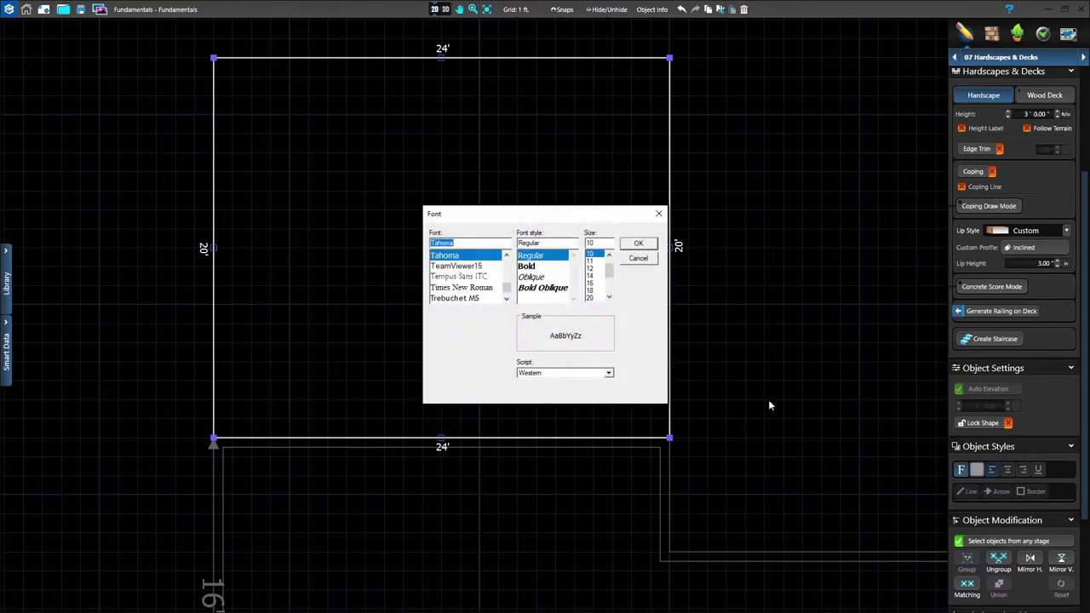
{"action": "left_click_drag", "start_coordinate": [605, 261], "coordinate": [609, 282]}
{"action": "left_click", "coordinate": [591, 283]}
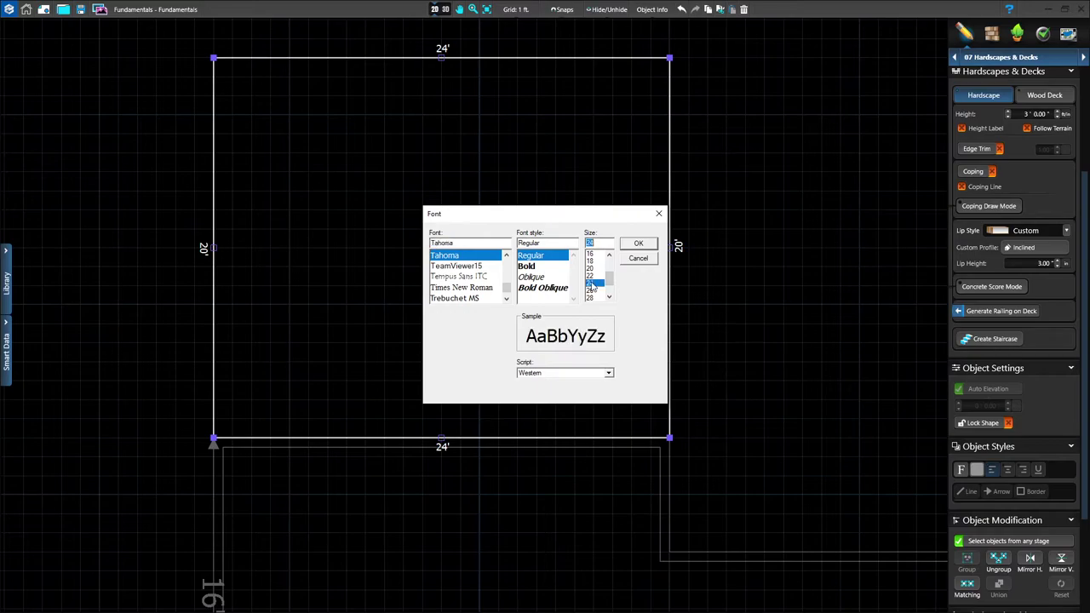
{"action": "left_click", "coordinate": [638, 244]}
{"action": "scroll", "coordinate": [760, 297], "scroll_direction": "down", "scroll_amount": 1}
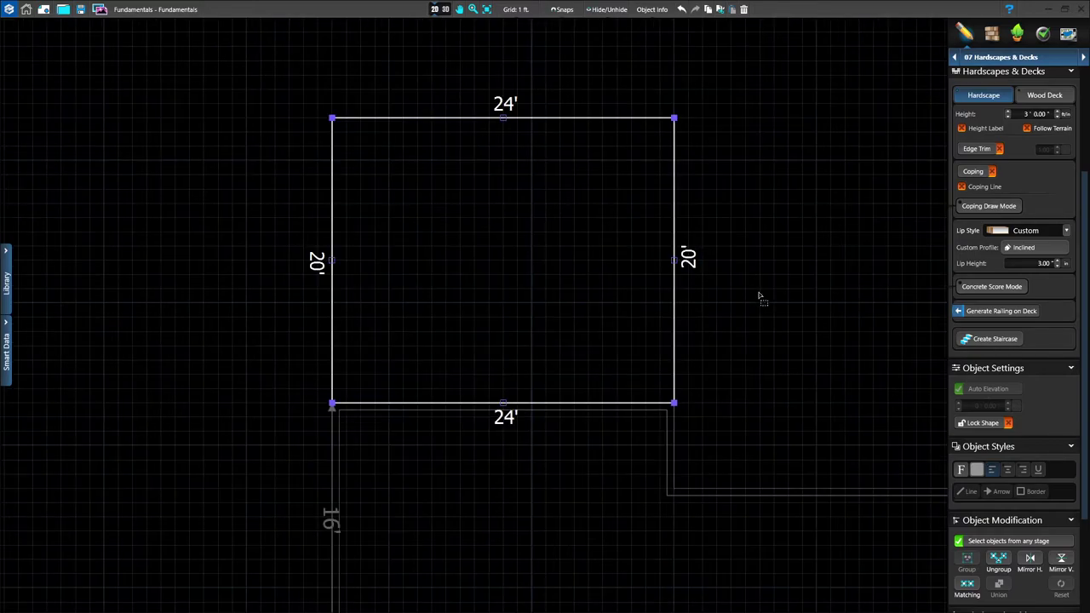
{"action": "scroll", "coordinate": [761, 297], "scroll_direction": "down", "scroll_amount": 1}
{"action": "middle_click_drag", "start_coordinate": [760, 297], "coordinate": [518, 318]}
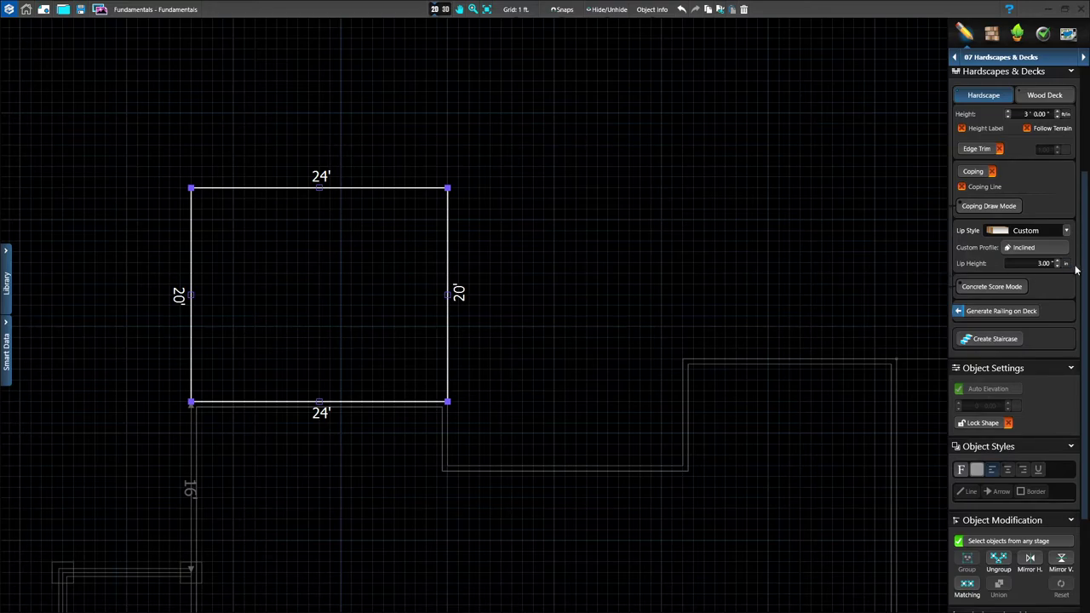
Set the 24' by 20' rectangle's height to 0' 0.00" with Follow Terrain on
{"action": "scroll", "coordinate": [1085, 247], "scroll_direction": "up", "scroll_amount": 1}
{"action": "scroll", "coordinate": [1085, 247], "scroll_direction": "up", "scroll_amount": 3}
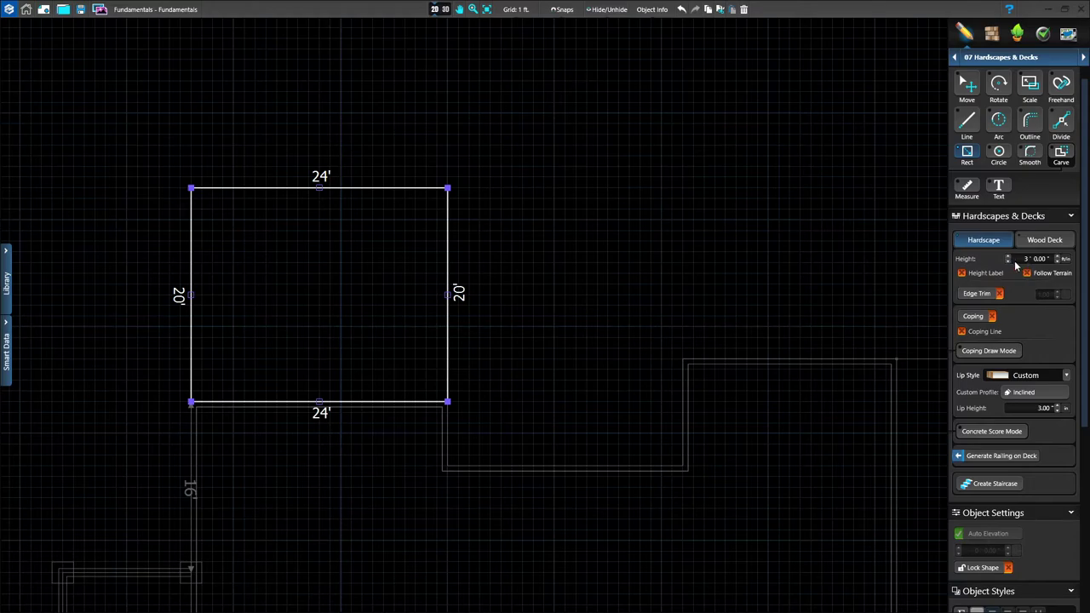
{"action": "left_click", "coordinate": [1009, 262]}
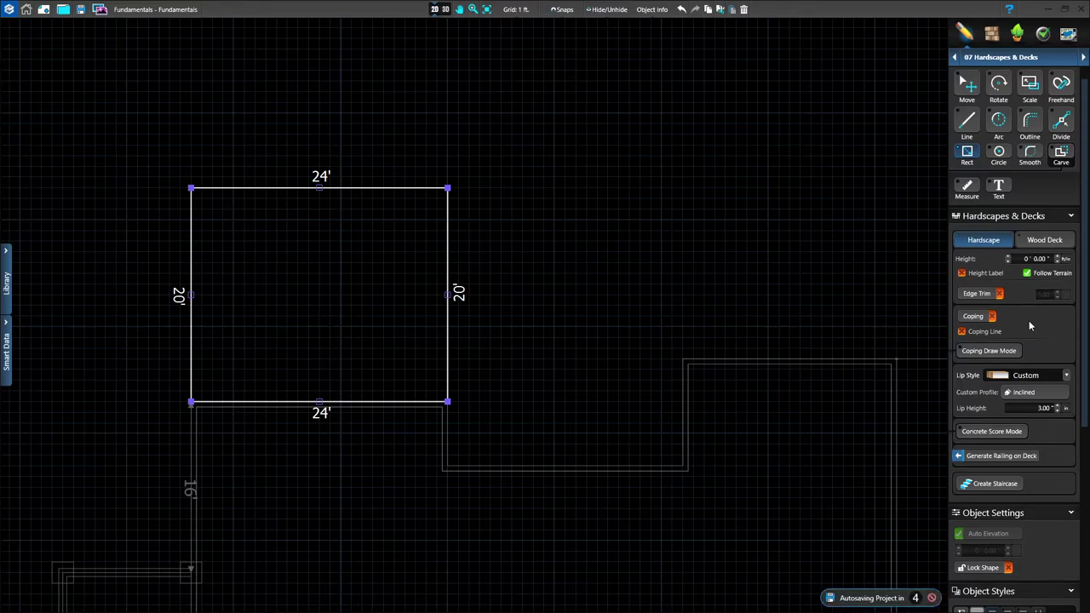
{"action": "middle_click_drag", "start_coordinate": [635, 433], "coordinate": [579, 425]}
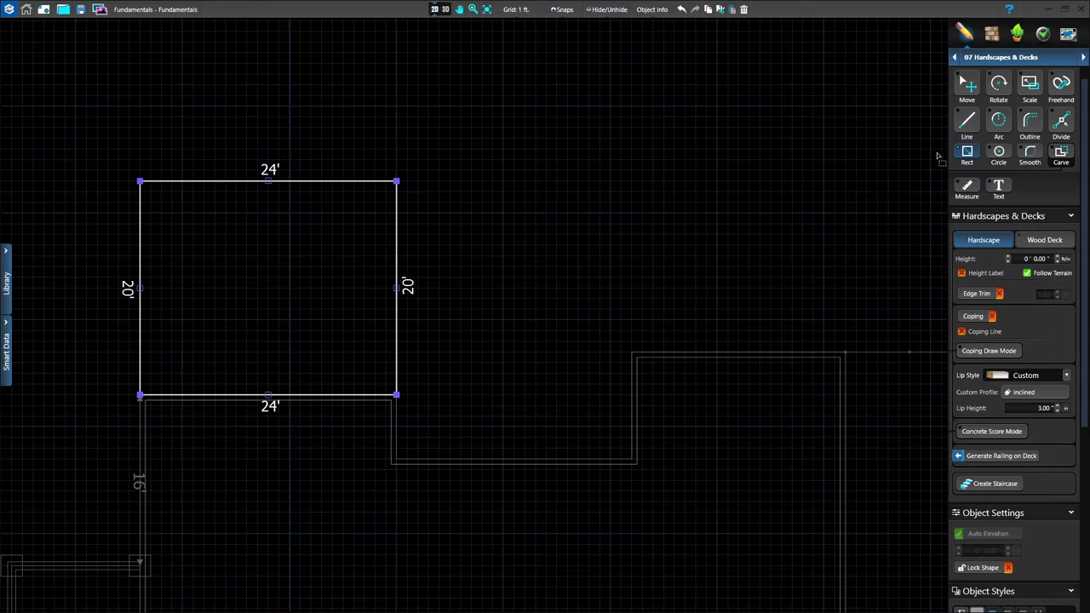
Draw a 10' by 18' rectangle in the house notch with Follow Terrain turned off
{"action": "left_click", "coordinate": [965, 153]}
{"action": "key", "text": "Escape"}
{"action": "left_click", "coordinate": [634, 461]}
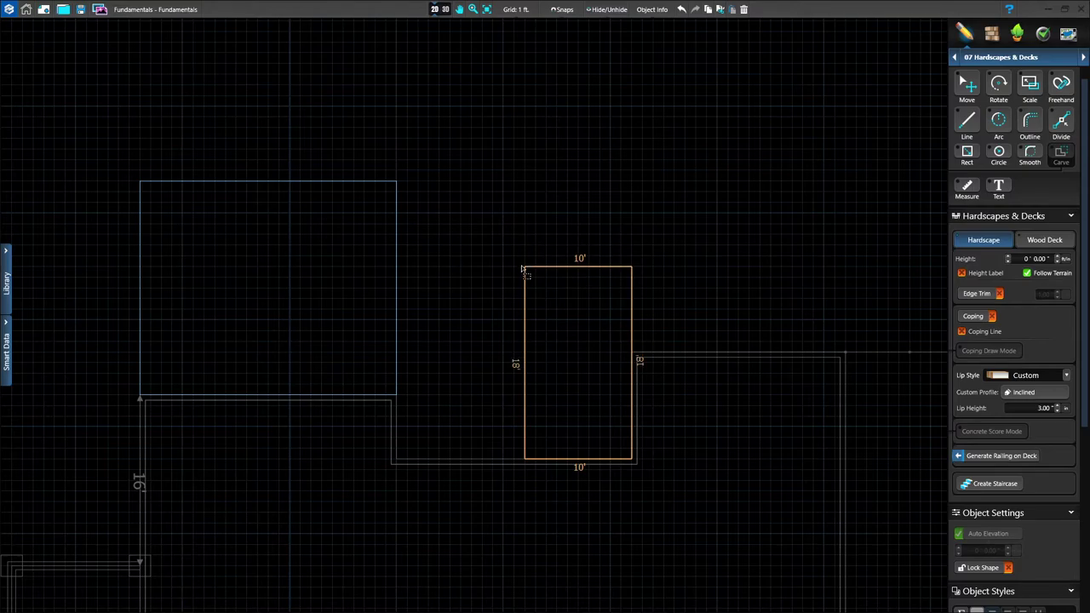
{"action": "left_click", "coordinate": [522, 269]}
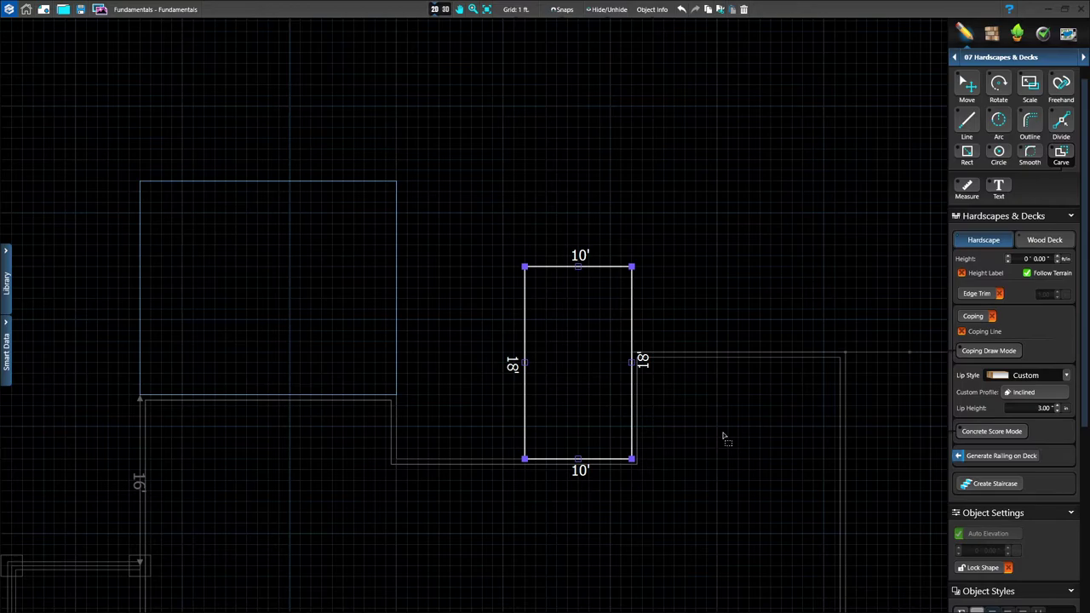
{"action": "left_click", "coordinate": [1026, 275]}
Deselect everything and inspect the house and both flat pads in the 3D view
{"action": "left_click", "coordinate": [965, 91]}
{"action": "left_click", "coordinate": [462, 141]}
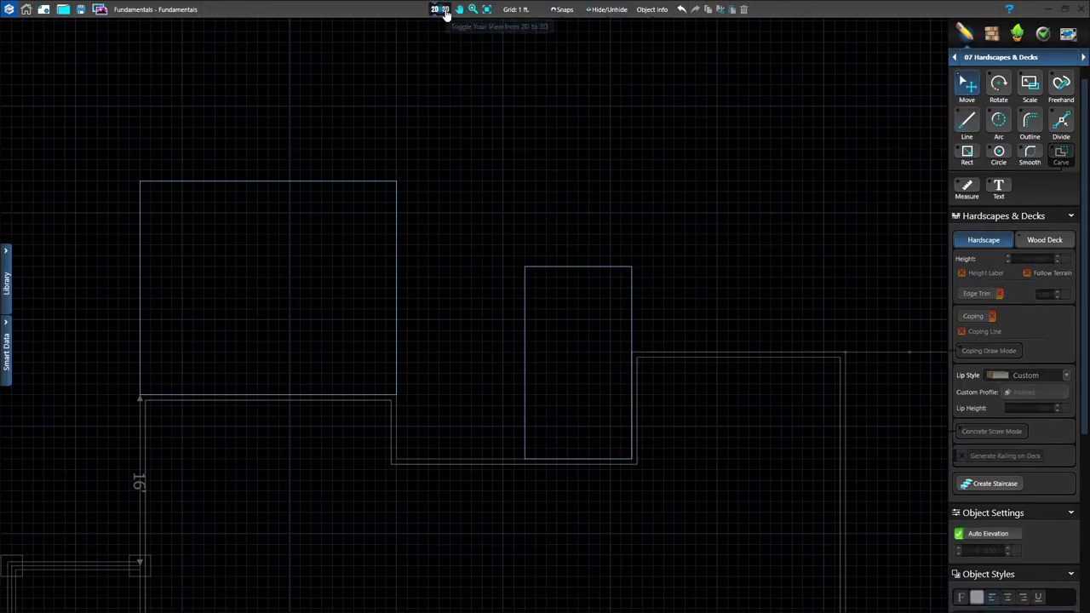
{"action": "left_click", "coordinate": [444, 9]}
{"action": "scroll", "coordinate": [526, 523], "scroll_direction": "down", "scroll_amount": 3}
{"action": "left_click_drag", "start_coordinate": [537, 548], "coordinate": [496, 567]}
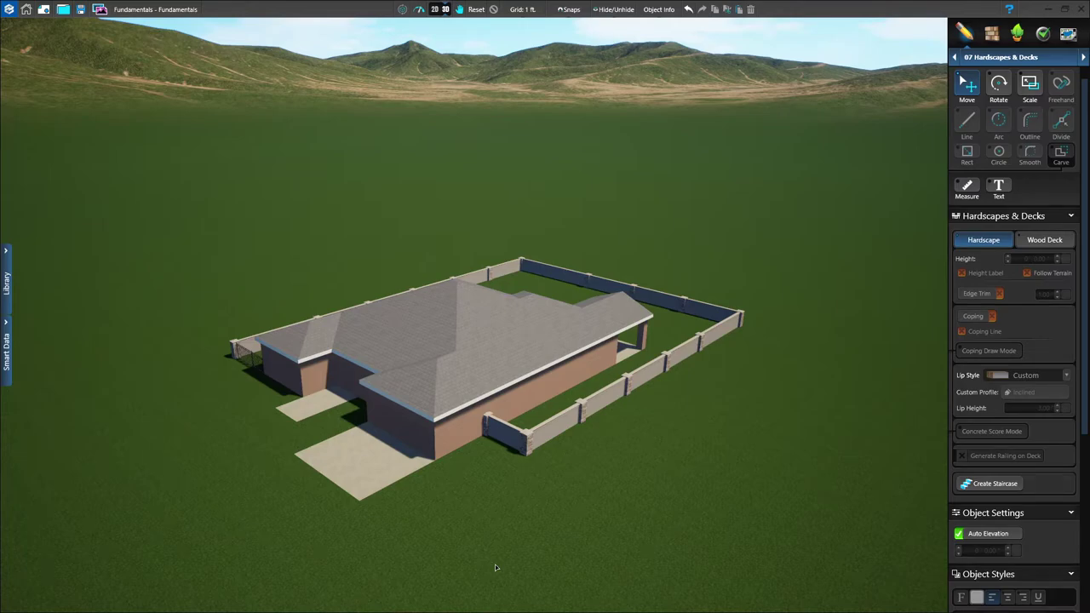
{"action": "right_click_drag", "start_coordinate": [496, 568], "coordinate": [511, 546]}
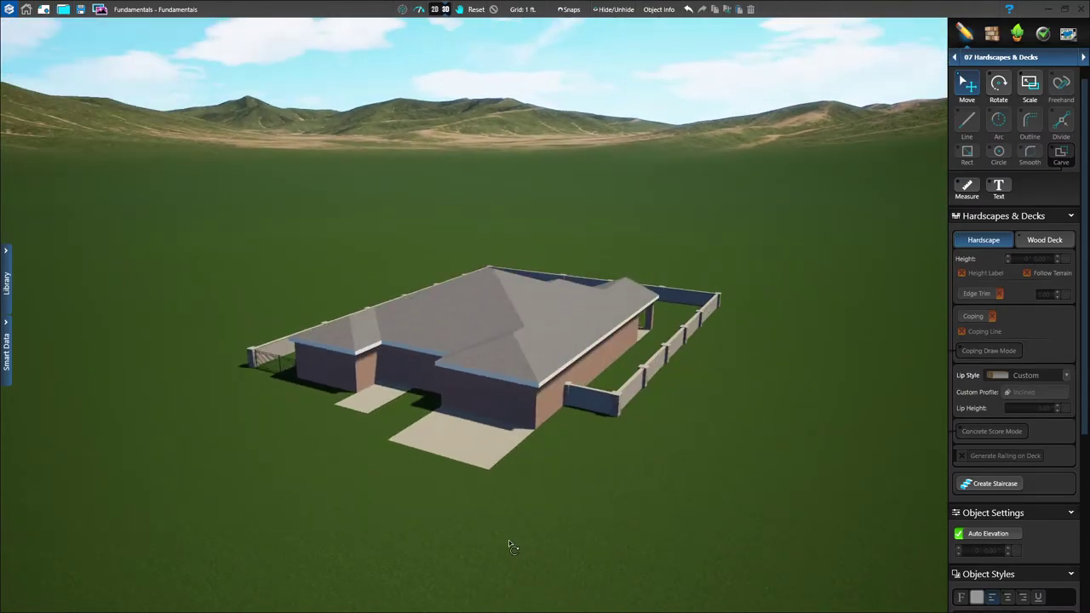
{"action": "scroll", "coordinate": [509, 541], "scroll_direction": "up", "scroll_amount": 5}
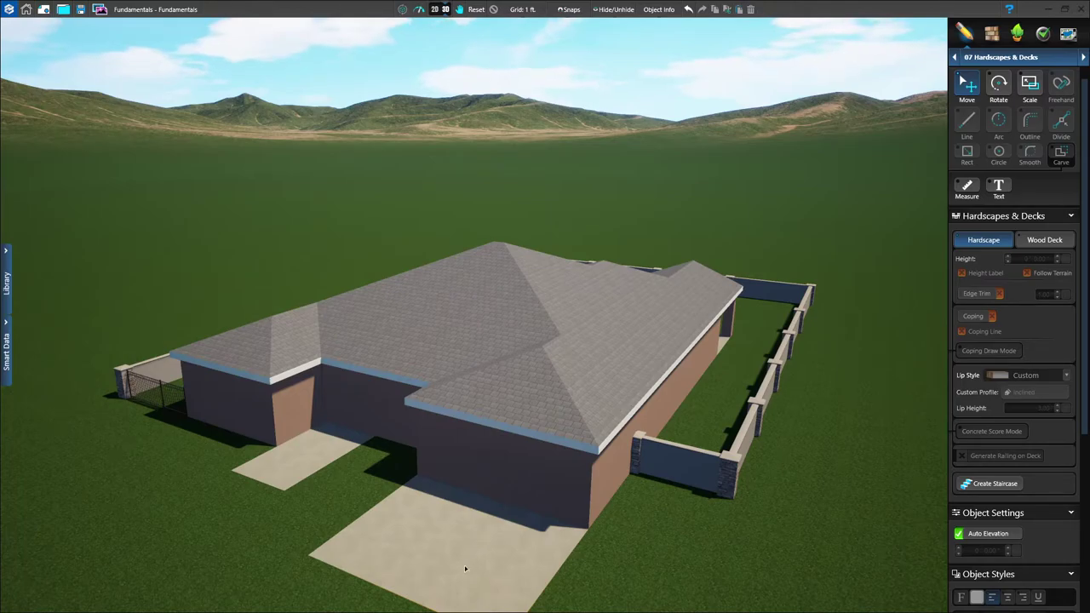
Return to the 2D plan and choose the Line tool
{"action": "left_click", "coordinate": [437, 12]}
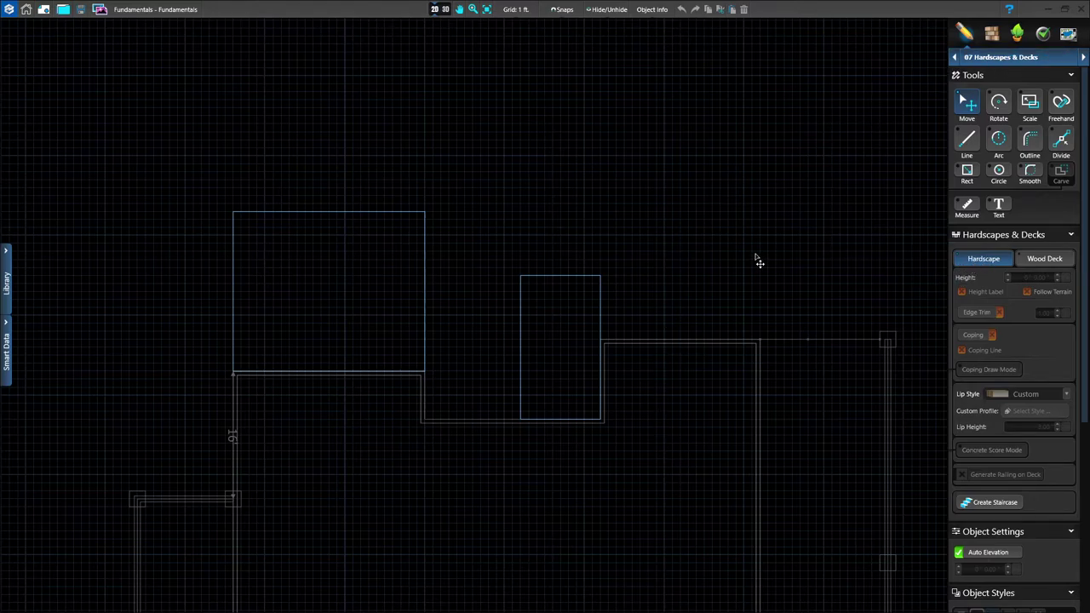
{"action": "left_click", "coordinate": [959, 146]}
Draw a 4' line up from the small rectangle's top-right corner
{"action": "scroll", "coordinate": [576, 295], "scroll_direction": "up", "scroll_amount": 1}
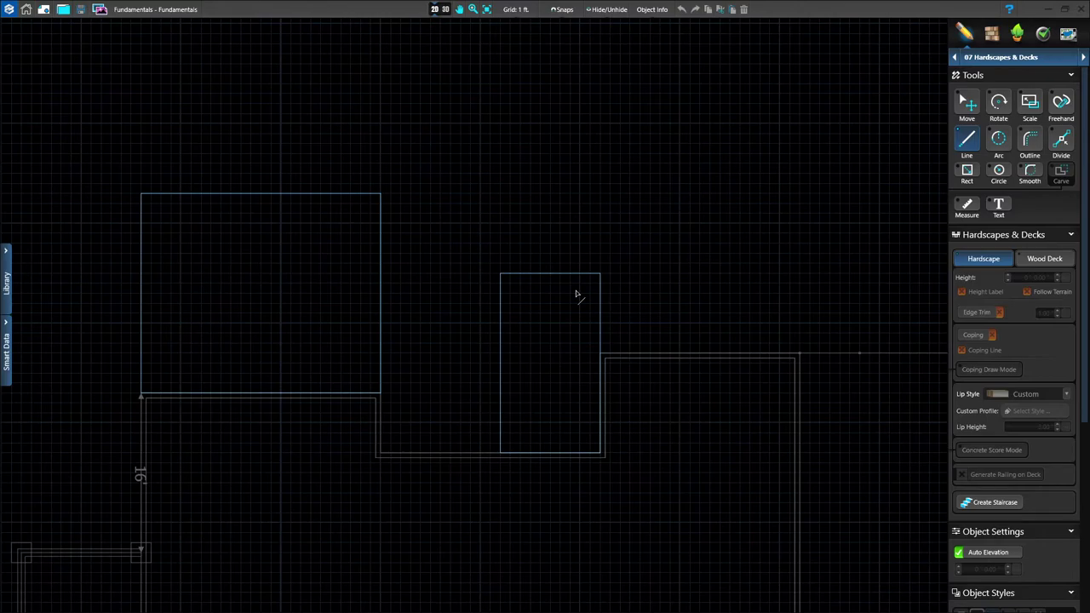
{"action": "scroll", "coordinate": [575, 294], "scroll_direction": "up", "scroll_amount": 2}
{"action": "scroll", "coordinate": [576, 295], "scroll_direction": "up", "scroll_amount": 2}
{"action": "middle_click_drag", "start_coordinate": [577, 298], "coordinate": [617, 492]}
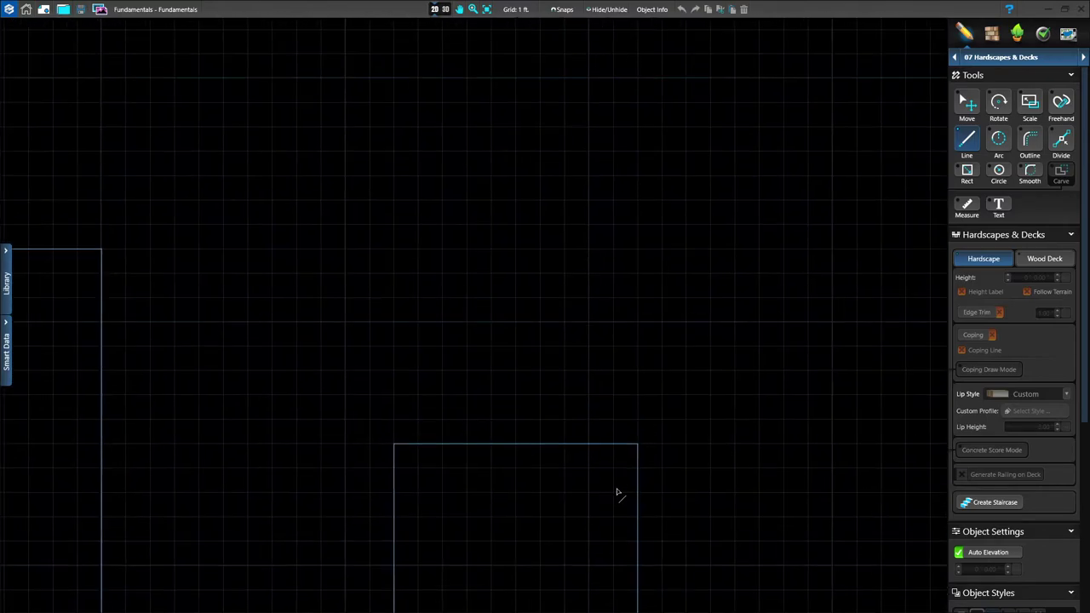
{"action": "left_click", "coordinate": [638, 445]}
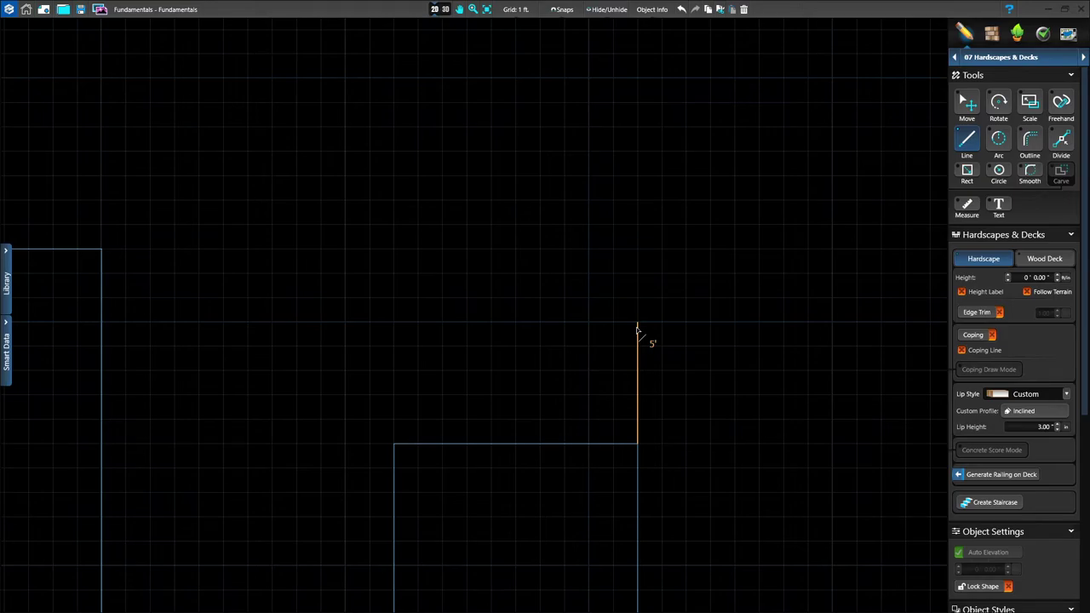
{"action": "type", "text": "4"}
{"action": "key", "text": "Return"}
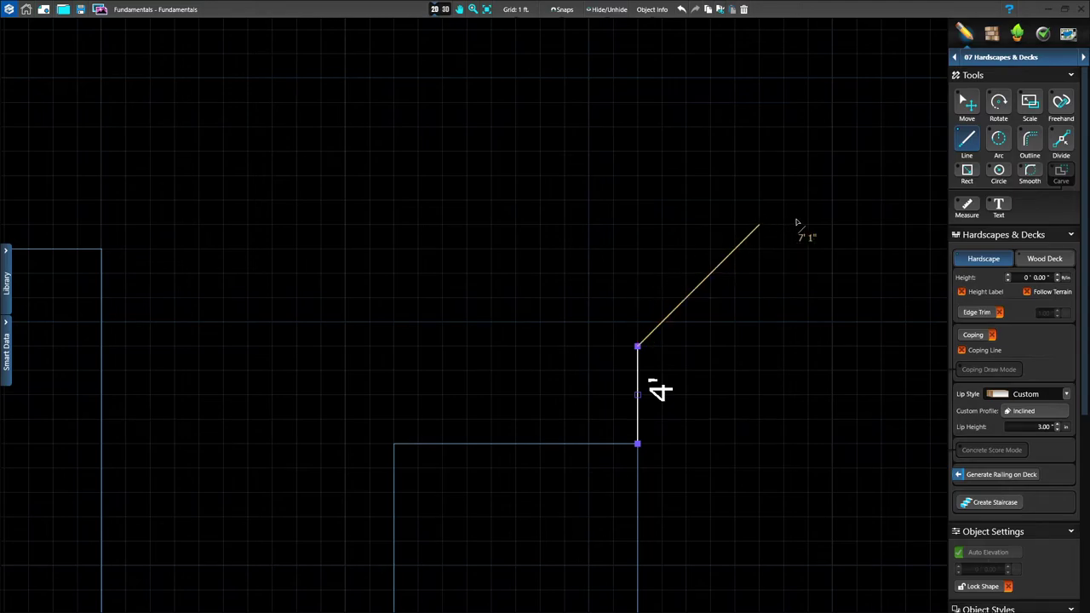
Add a 3' radius semicircular arc, 9' 5" long, from the top of the 4' line
{"action": "left_click", "coordinate": [998, 139]}
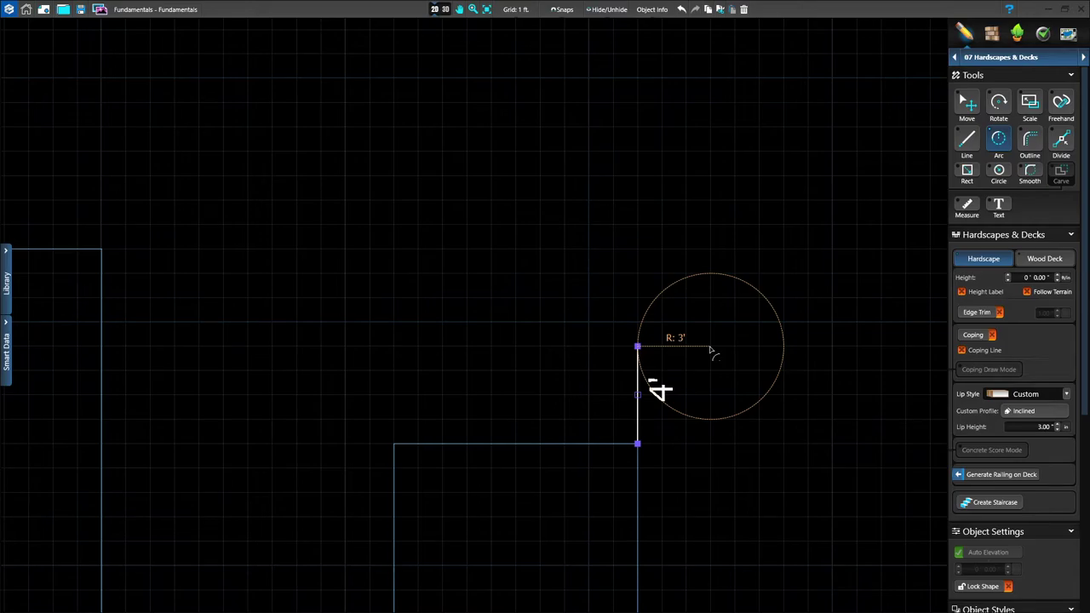
{"action": "left_click", "coordinate": [710, 349]}
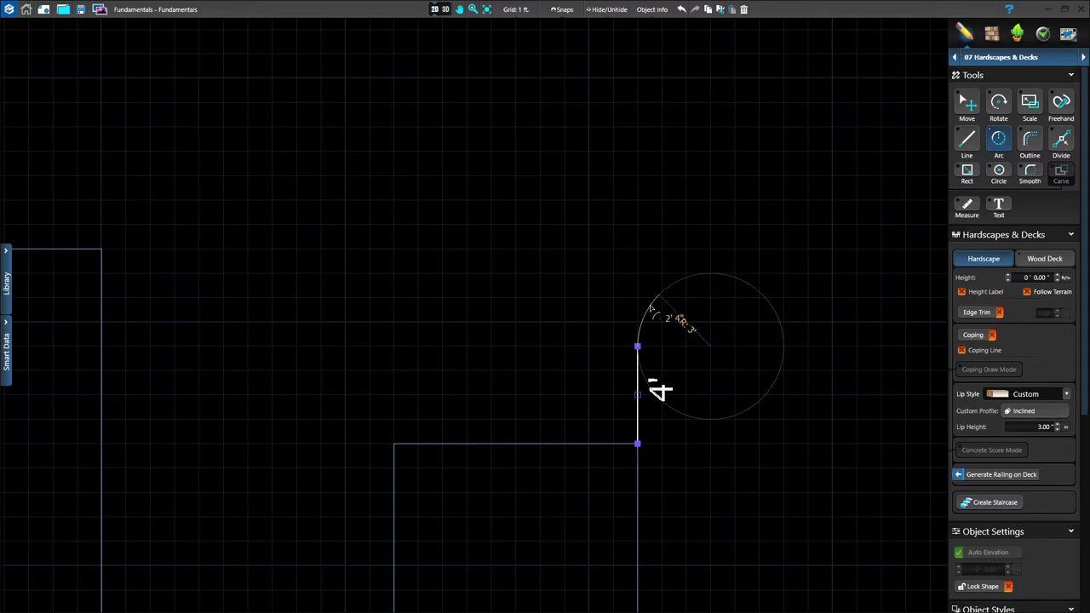
{"action": "left_click", "coordinate": [782, 348]}
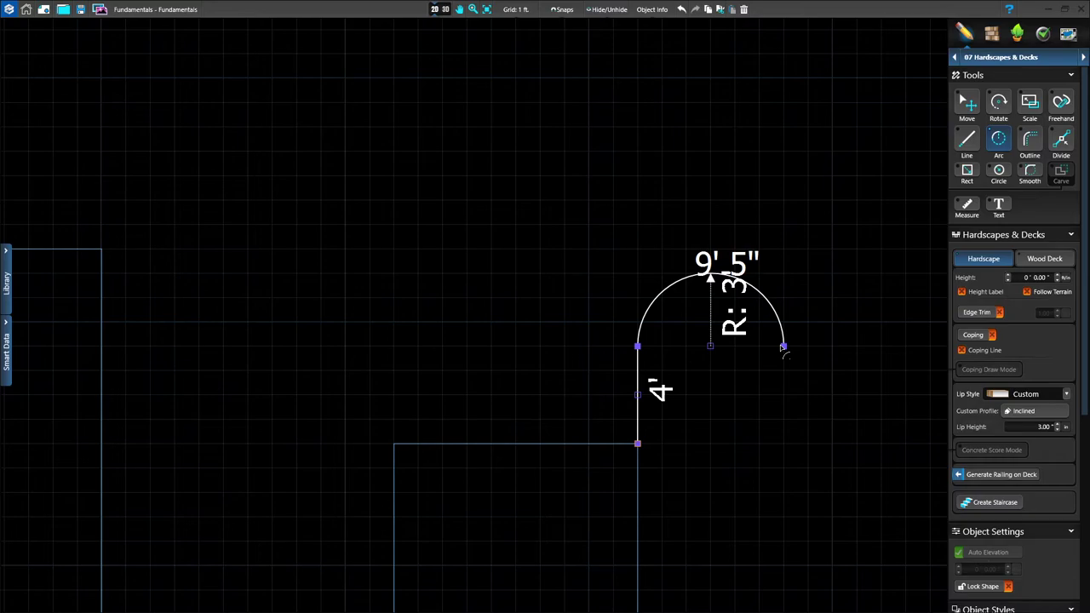
{"action": "left_click", "coordinate": [784, 347]}
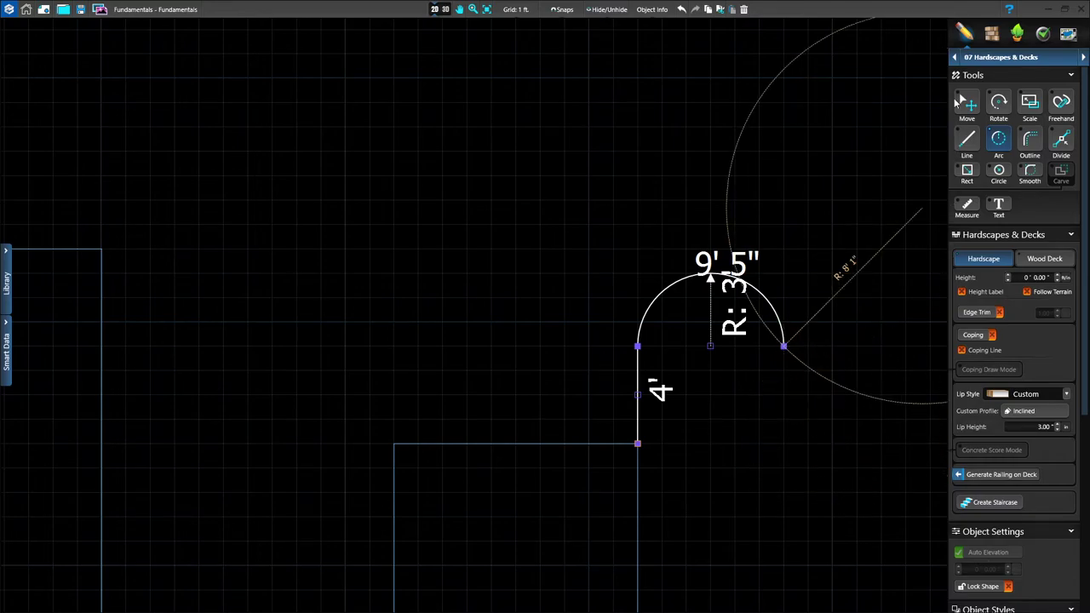
Outline the line-and-arc shape 1' inward to close it into a curved strip
{"action": "left_click", "coordinate": [1030, 143]}
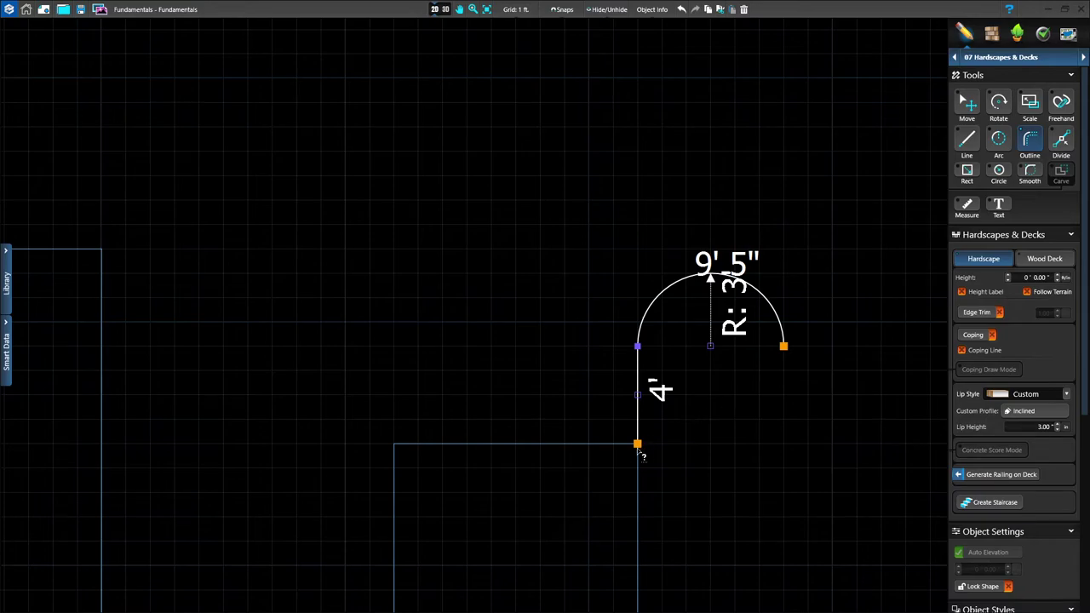
{"action": "left_click", "coordinate": [782, 349]}
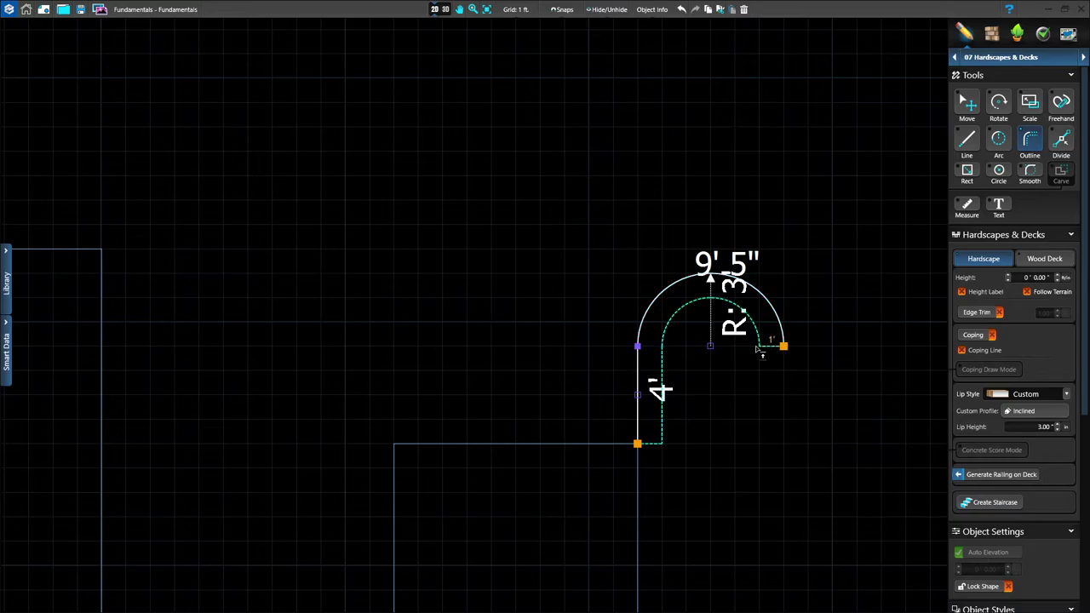
{"action": "left_click", "coordinate": [757, 348]}
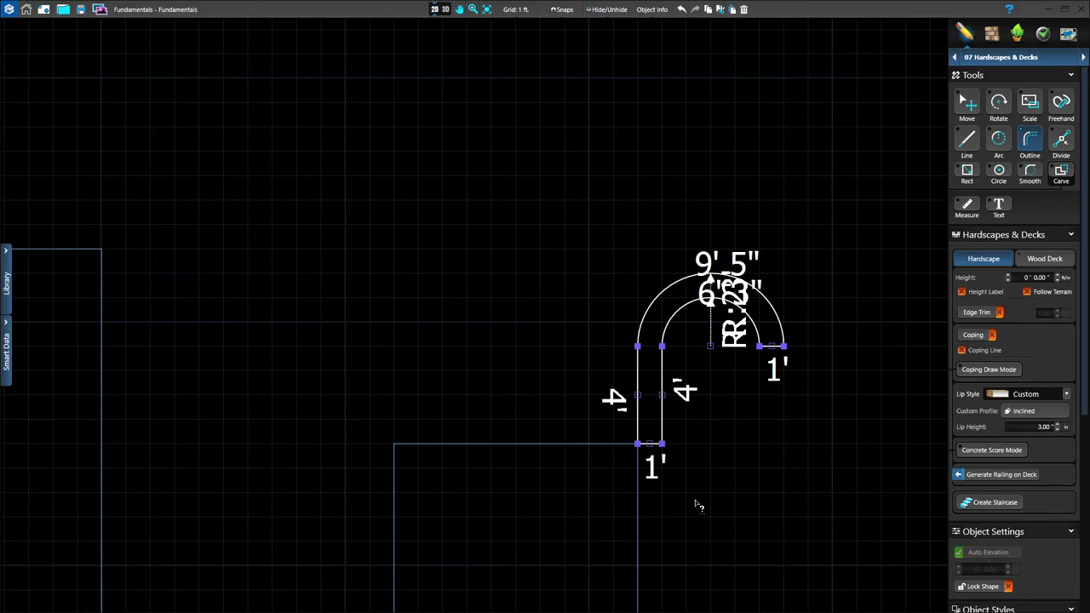
Copy and paste the J-shaped strip, dropping the duplicate near the rectangle's top-left corner
{"action": "key", "text": "ctrl+c"}
{"action": "key", "text": "ctrl+v"}
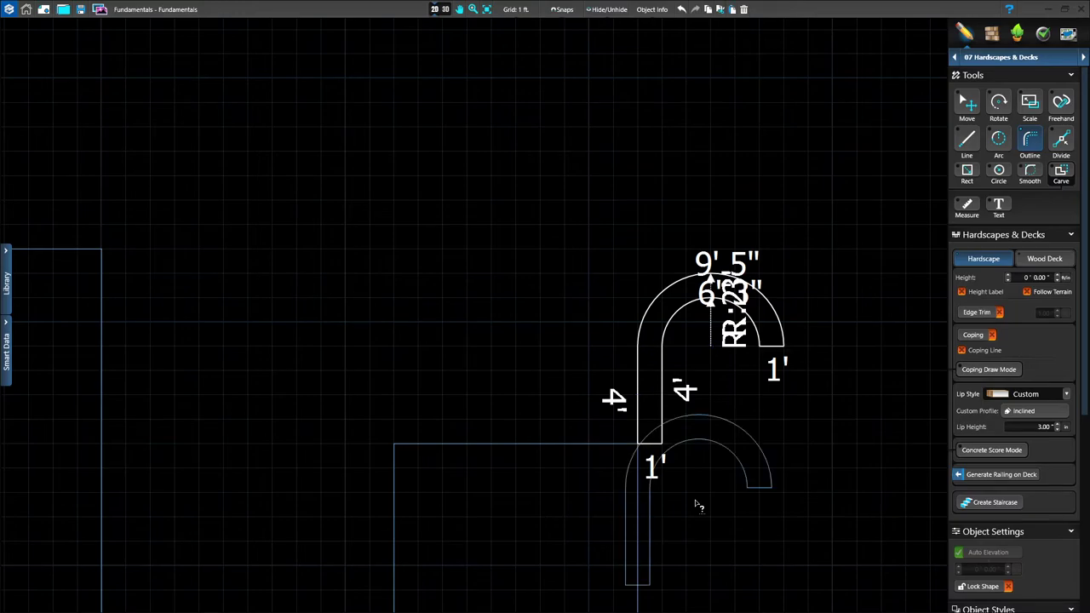
{"action": "left_click", "coordinate": [441, 365]}
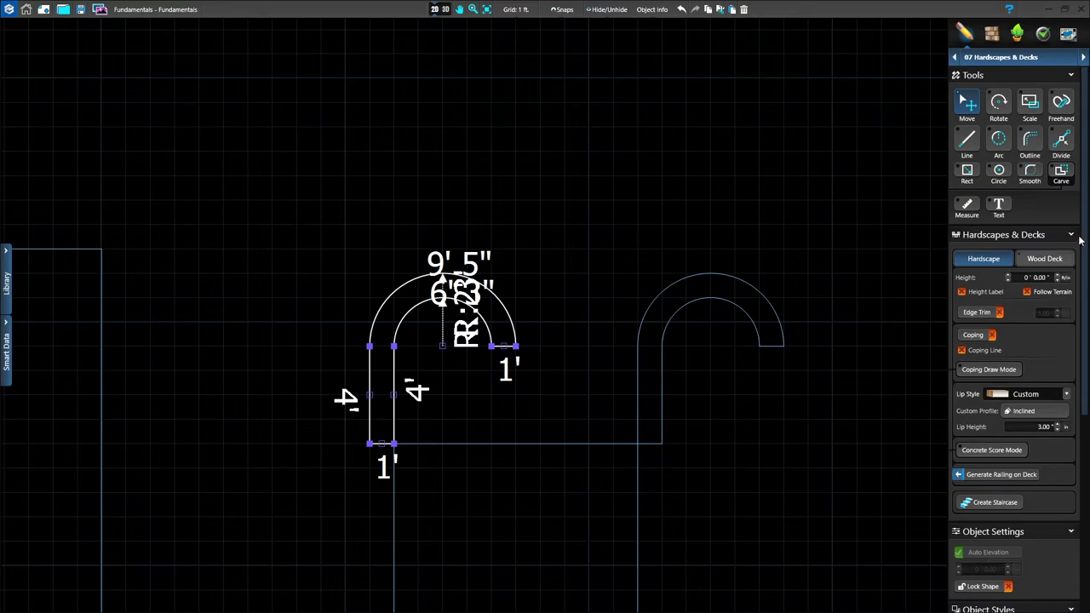
{"action": "left_click_drag", "start_coordinate": [1084, 226], "coordinate": [1082, 425]}
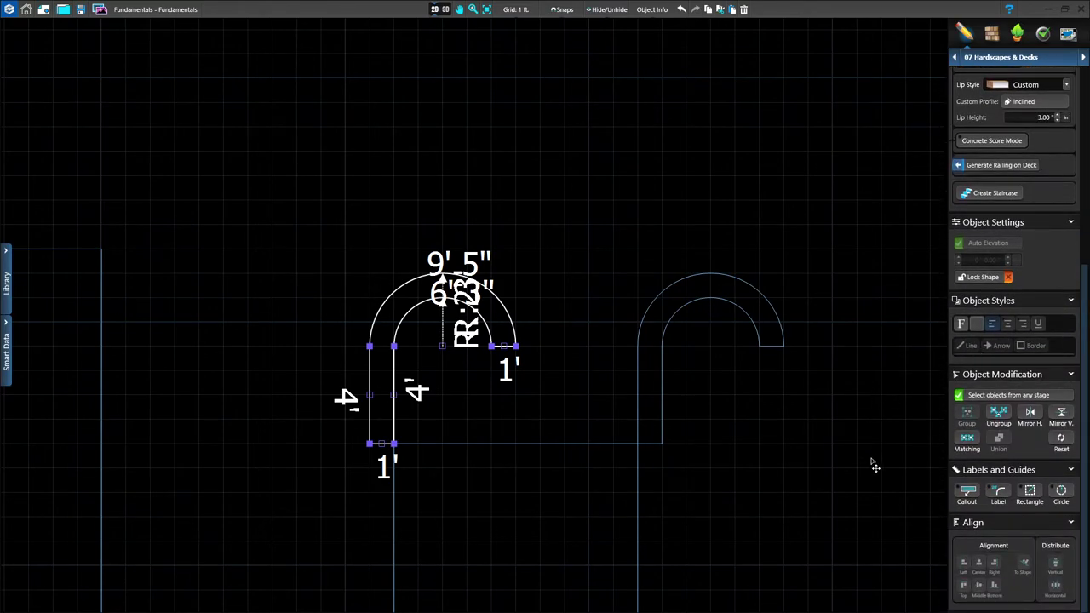
Mirror the duplicate strip horizontally and slide it onto the rectangle's left edge
{"action": "left_click", "coordinate": [1032, 413]}
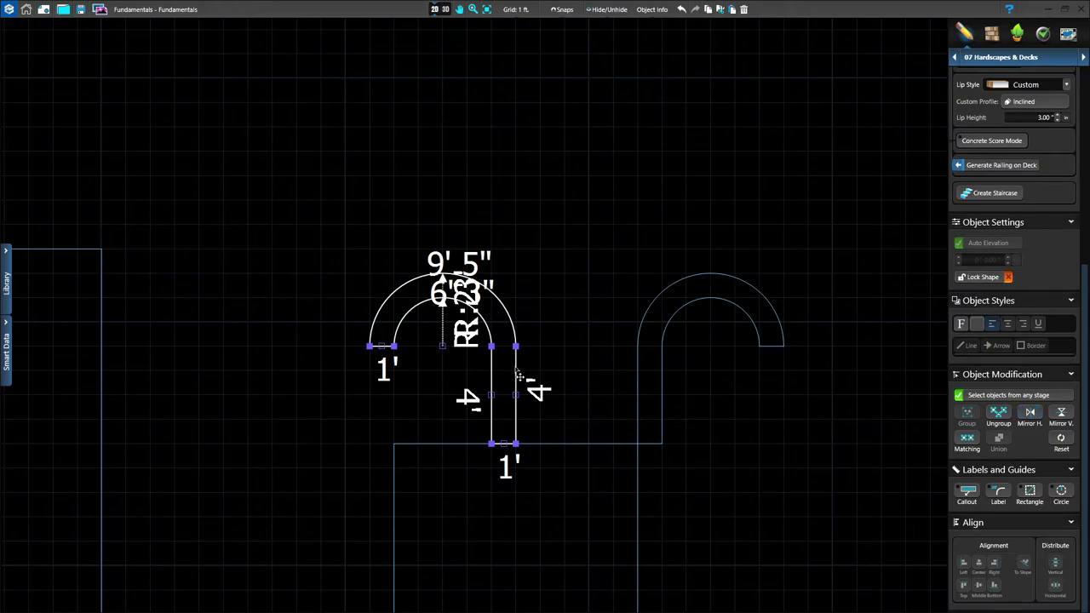
{"action": "left_click_drag", "start_coordinate": [520, 375], "coordinate": [395, 374]}
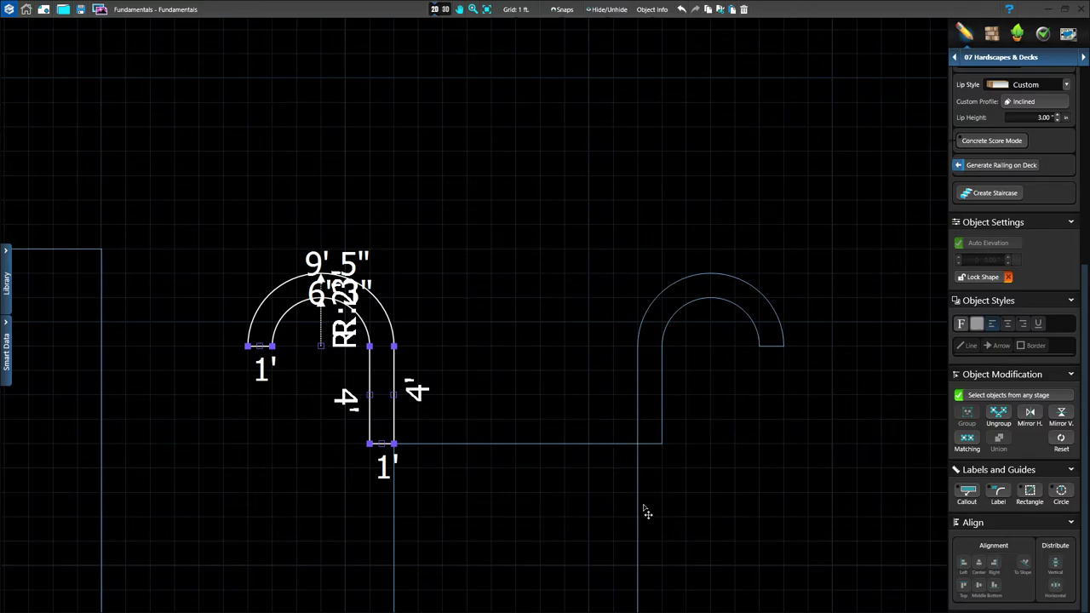
{"action": "left_click", "coordinate": [697, 487]}
{"action": "scroll", "coordinate": [696, 481], "scroll_direction": "down", "scroll_amount": 2}
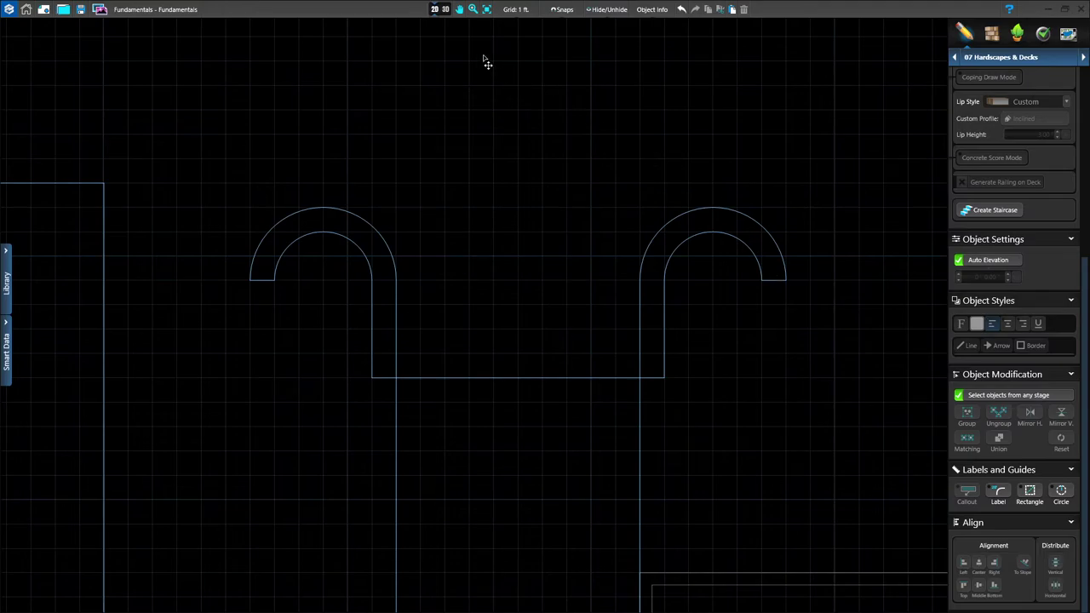
{"action": "left_click", "coordinate": [445, 10]}
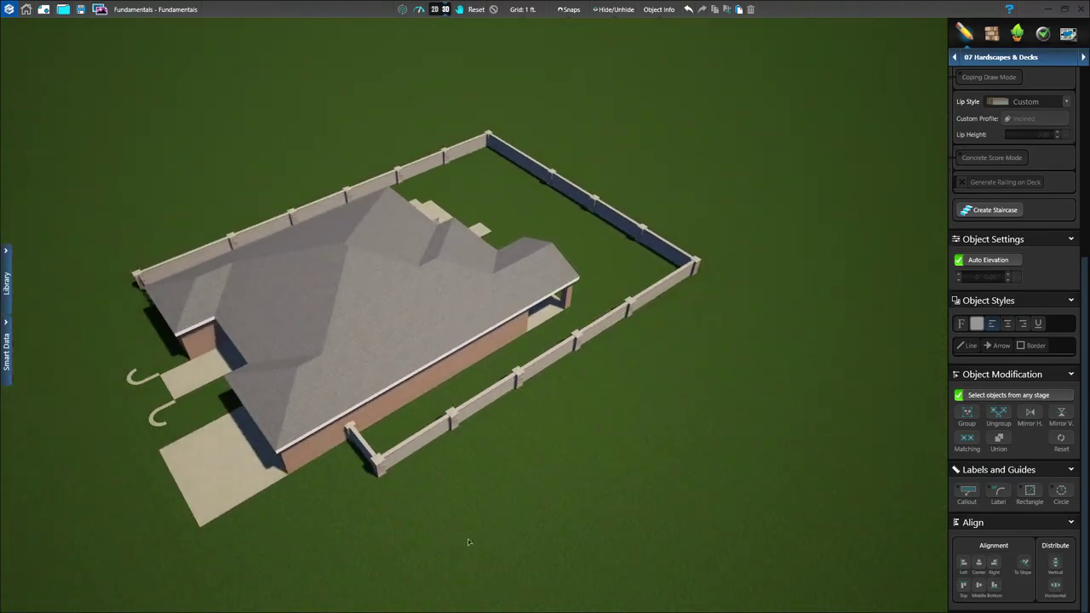
{"action": "left_click_drag", "start_coordinate": [468, 542], "coordinate": [632, 482]}
{"action": "right_click_drag", "start_coordinate": [540, 518], "coordinate": [546, 382]}
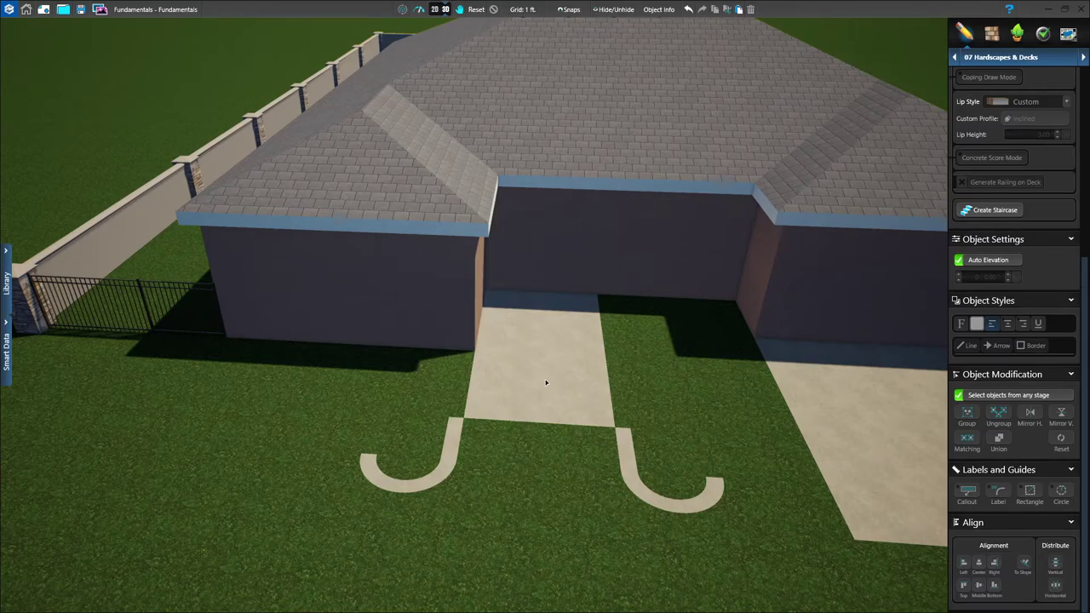
{"action": "left_click", "coordinate": [436, 9]}
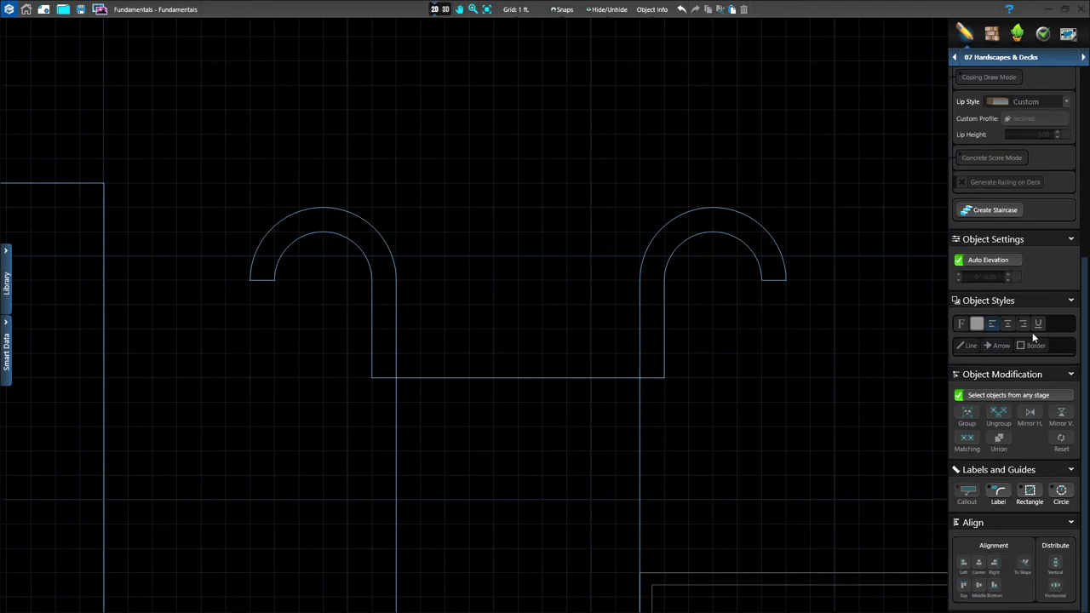
{"action": "scroll", "coordinate": [1030, 362], "scroll_direction": "up", "scroll_amount": 5}
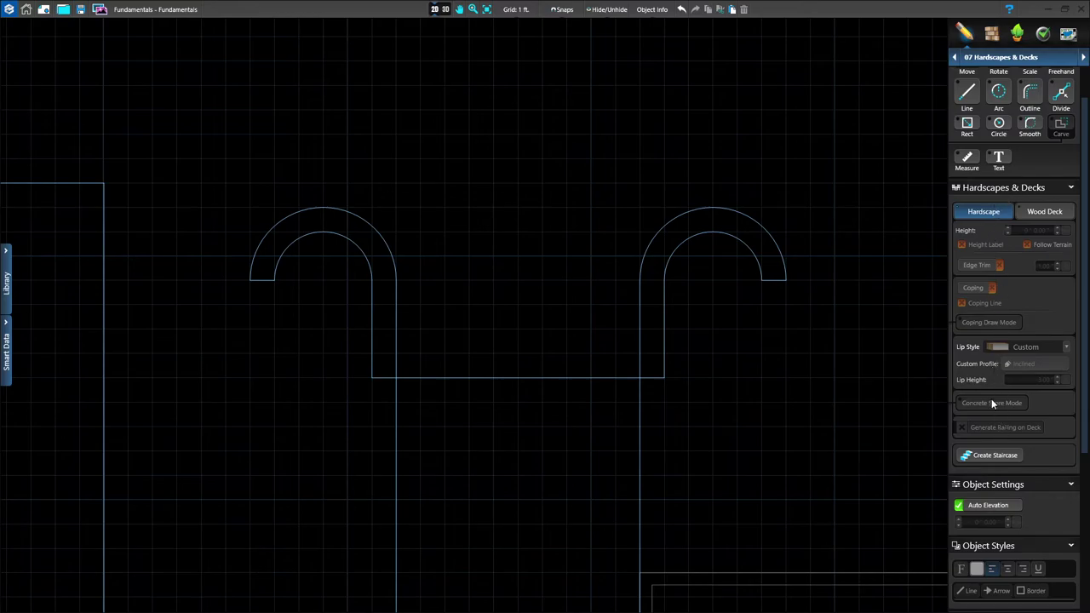
{"action": "left_click", "coordinate": [995, 455]}
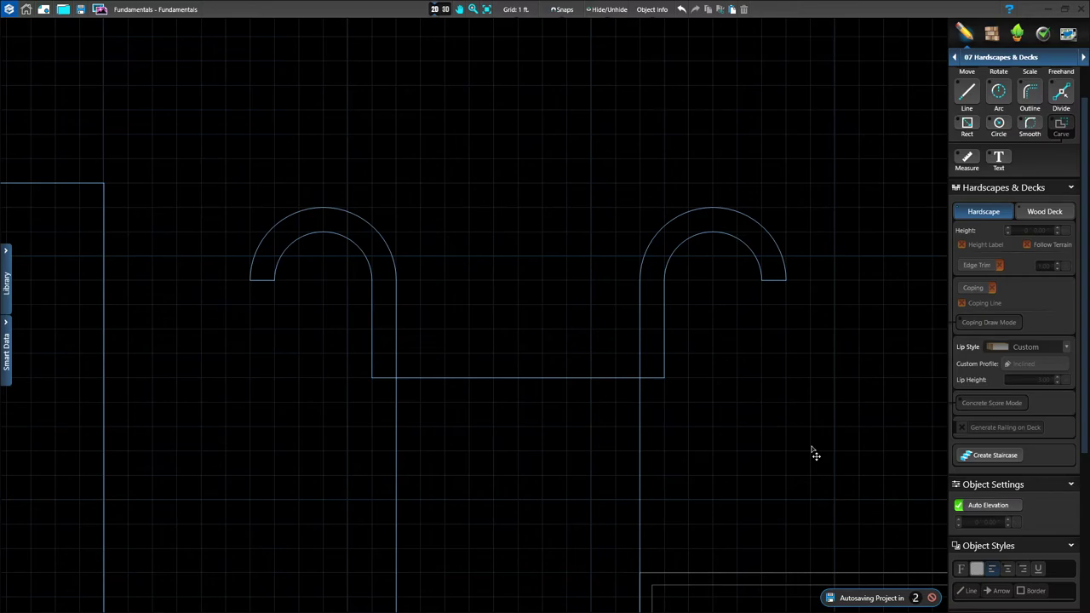
Add a staircase between the curves and stretch both sides to the walls, 10' wide
{"action": "left_click", "coordinate": [993, 456]}
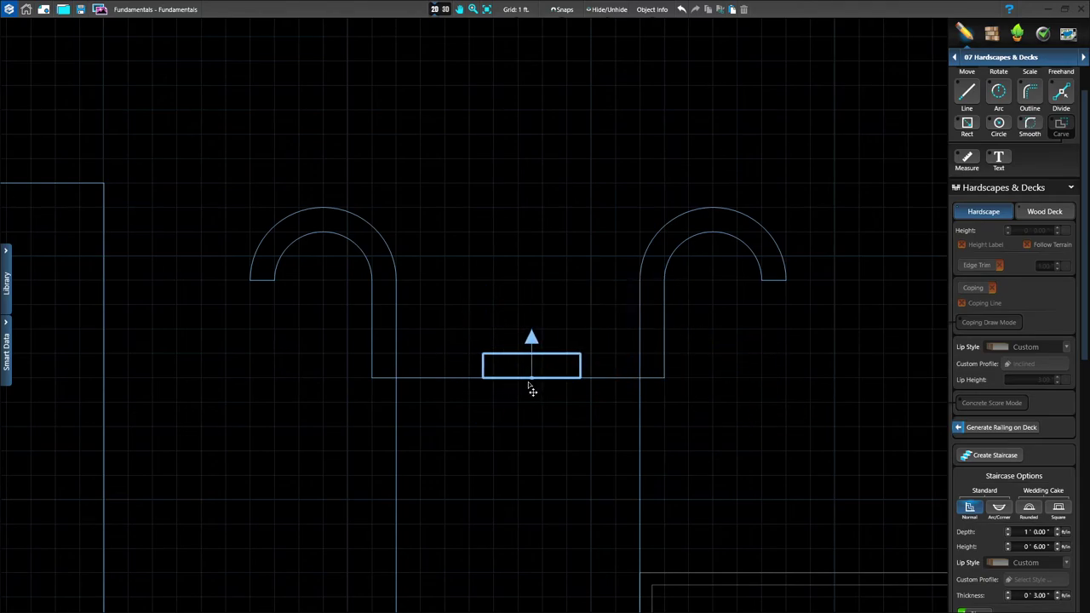
{"action": "left_click", "coordinate": [517, 386]}
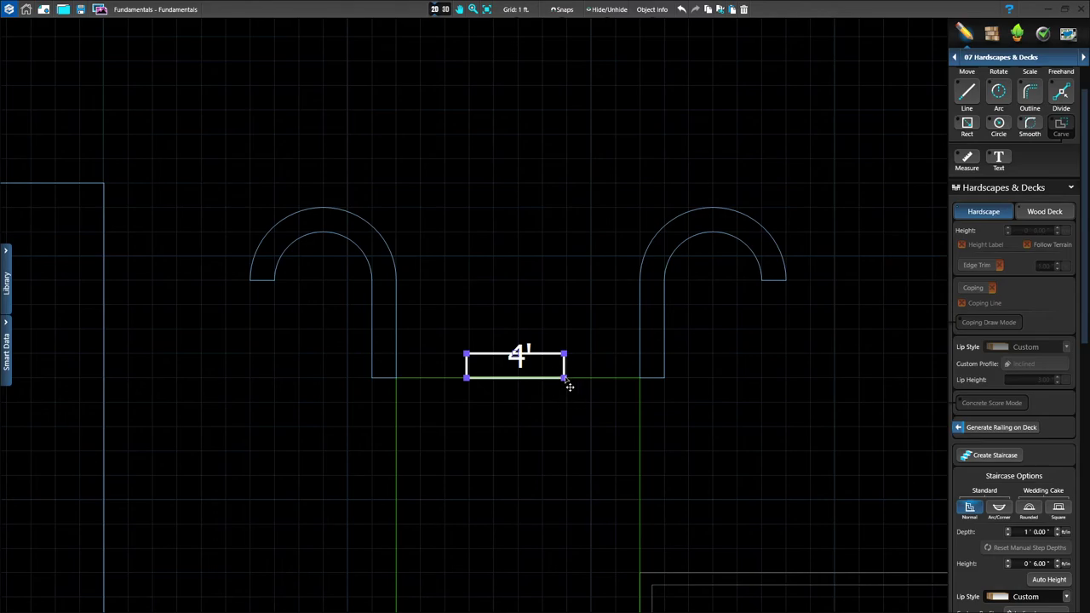
{"action": "left_click_drag", "start_coordinate": [564, 379], "coordinate": [637, 379]}
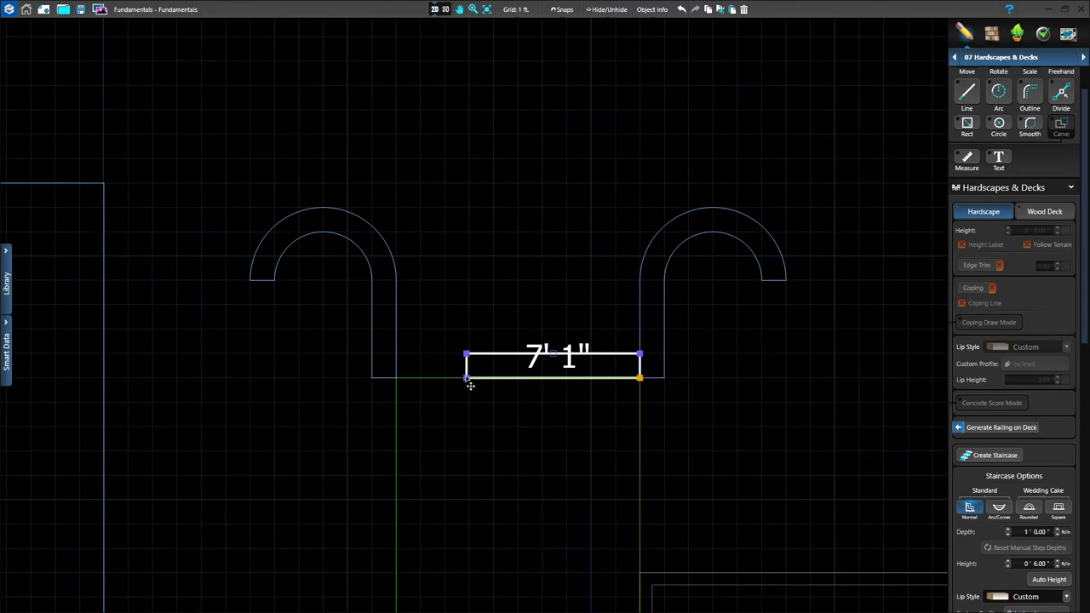
{"action": "left_click_drag", "start_coordinate": [467, 378], "coordinate": [398, 383]}
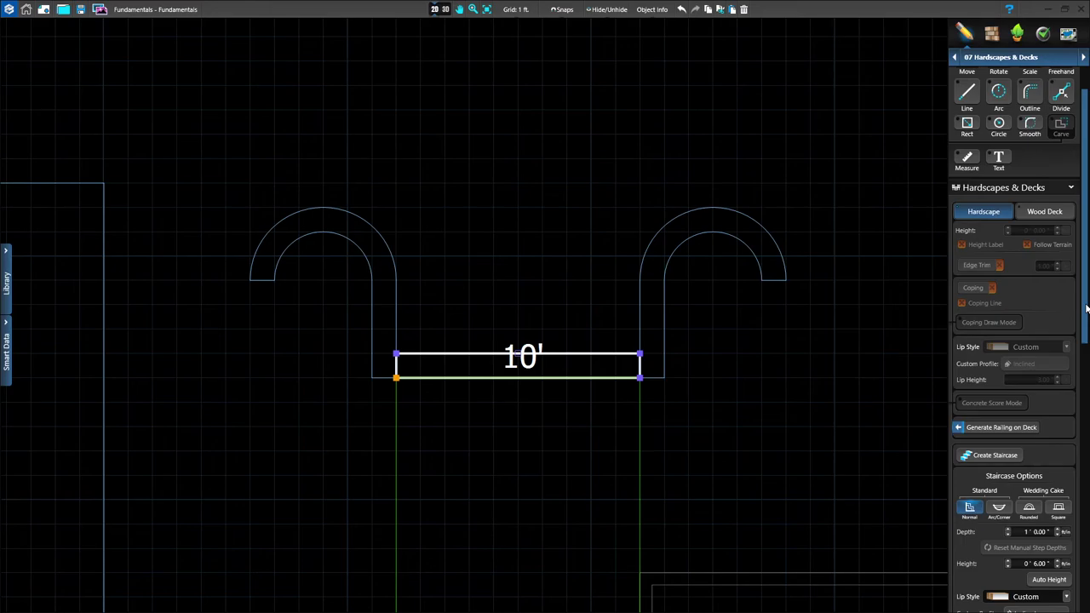
Set staircase Depth to 2', Lip Style to None, and Step Count to 3
{"action": "scroll", "coordinate": [1082, 340], "scroll_direction": "down", "scroll_amount": 3}
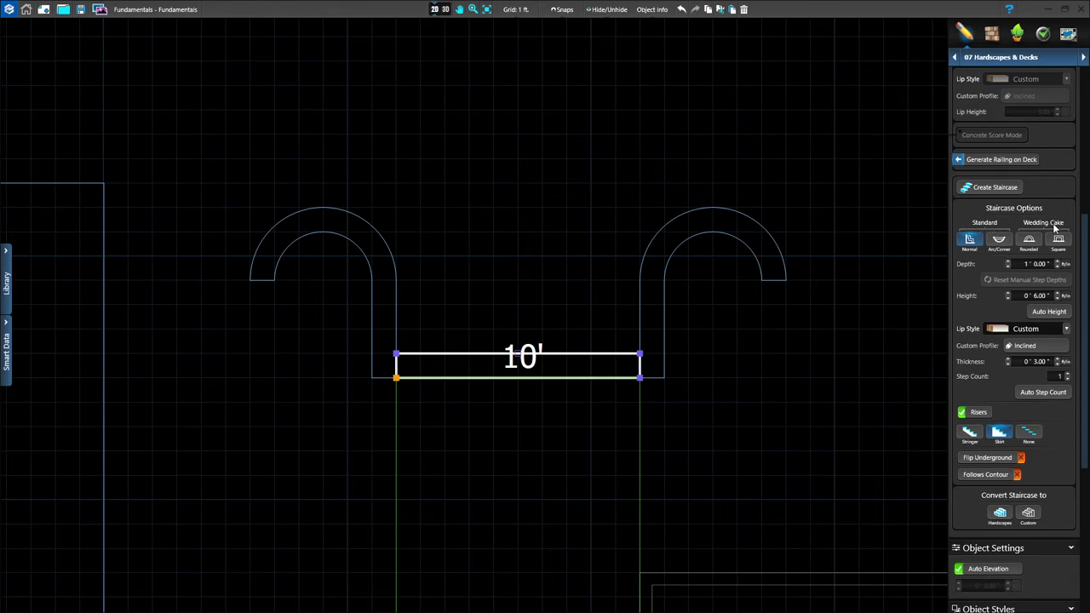
{"action": "left_click", "coordinate": [1008, 264]}
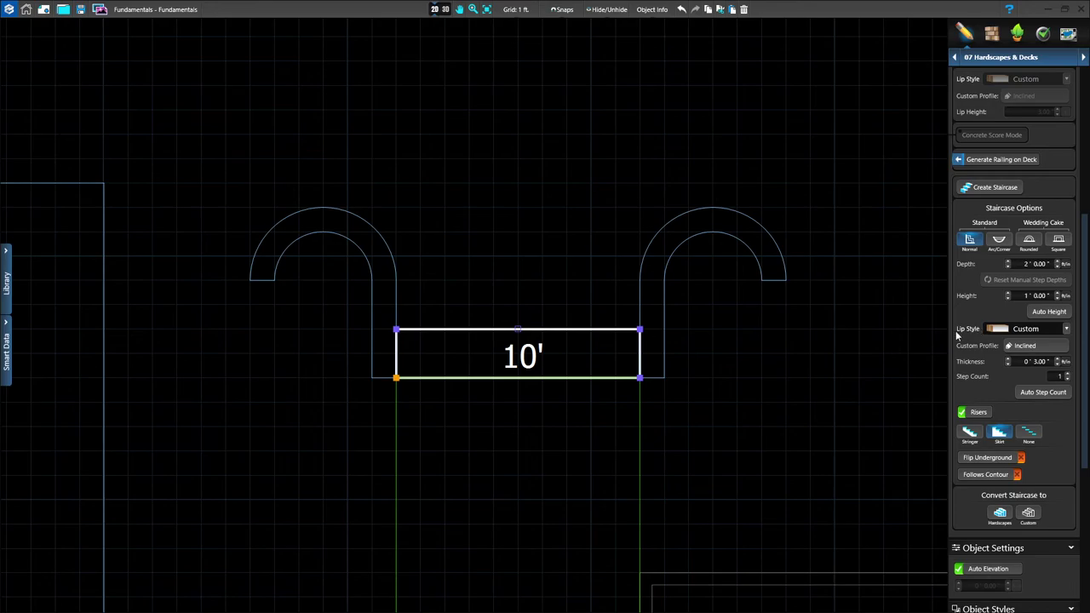
{"action": "left_click", "coordinate": [1045, 330]}
{"action": "left_click", "coordinate": [1022, 345]}
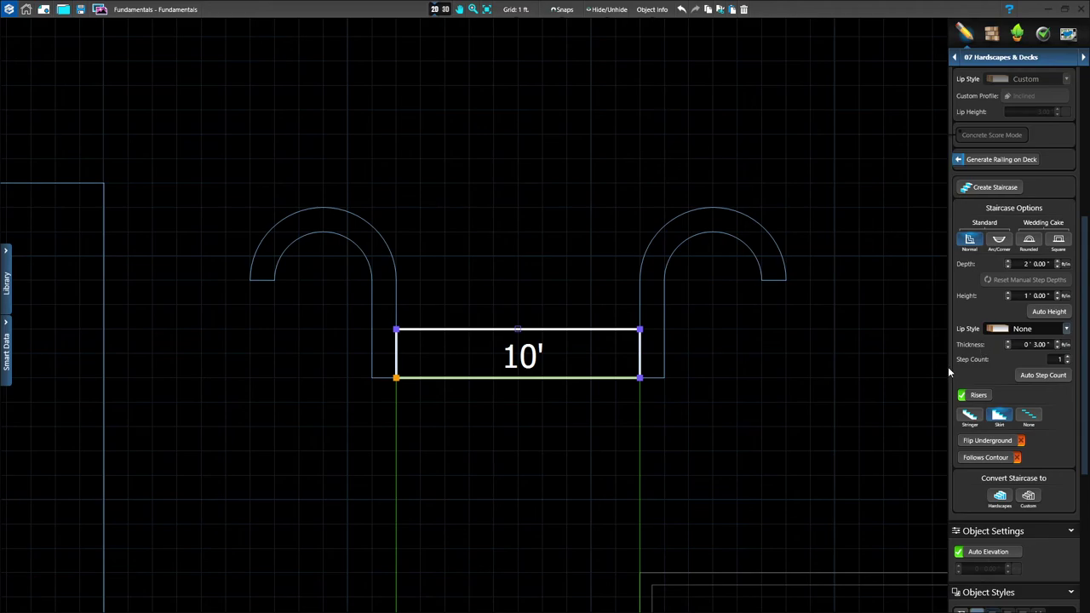
{"action": "left_click", "coordinate": [1067, 357]}
{"action": "left_click", "coordinate": [1068, 357]}
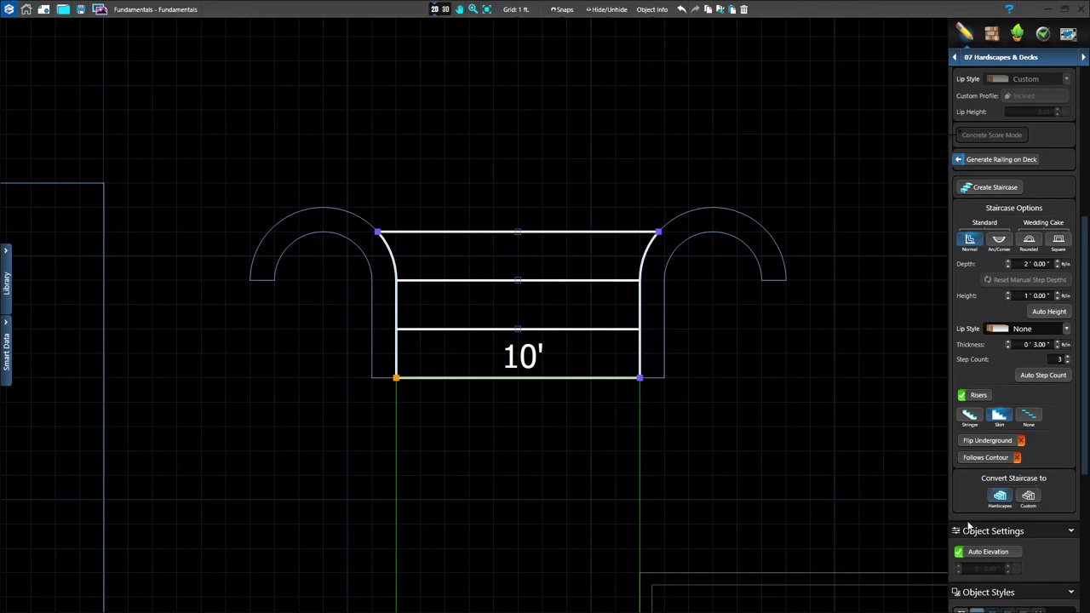
Convert the staircase to hardscapes and inspect the arched top, middle and lowest step pieces
{"action": "left_click", "coordinate": [1002, 499]}
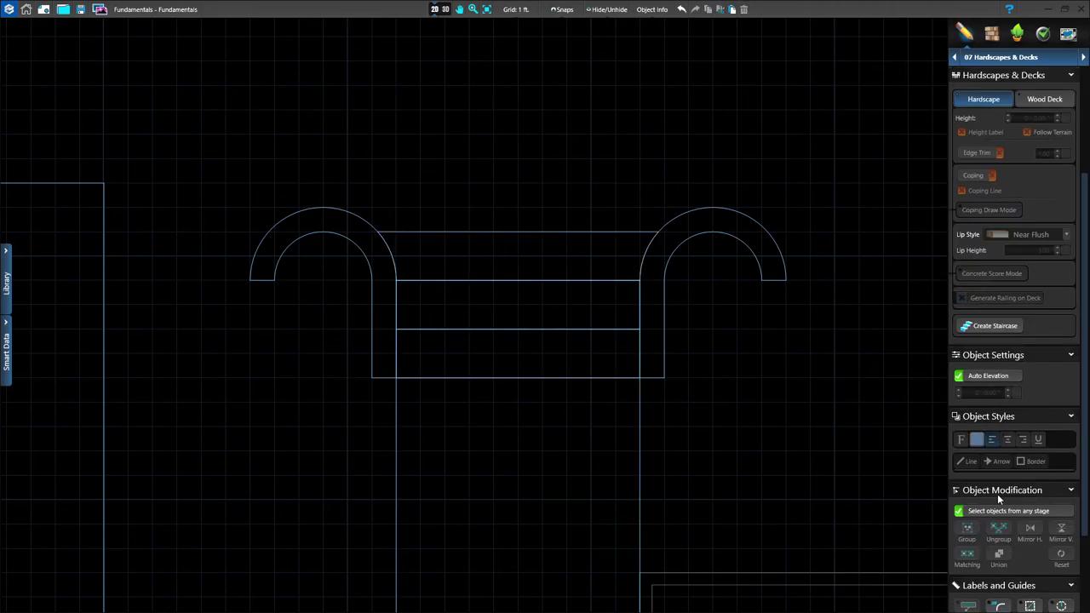
{"action": "left_click", "coordinate": [516, 239]}
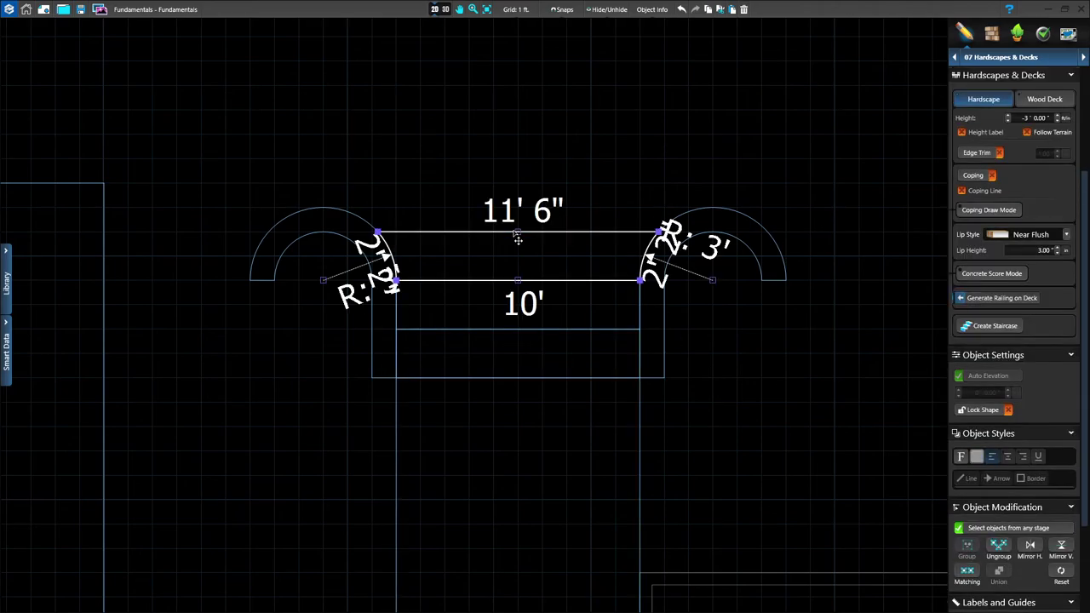
{"action": "left_click", "coordinate": [493, 286]}
{"action": "left_click", "coordinate": [481, 339]}
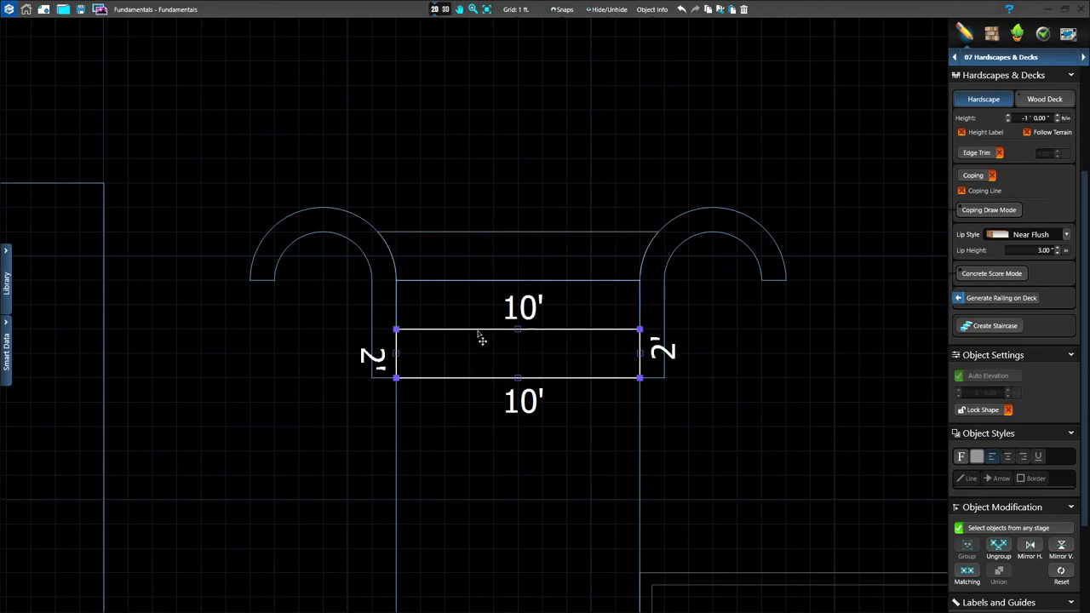
{"action": "left_click", "coordinate": [743, 398]}
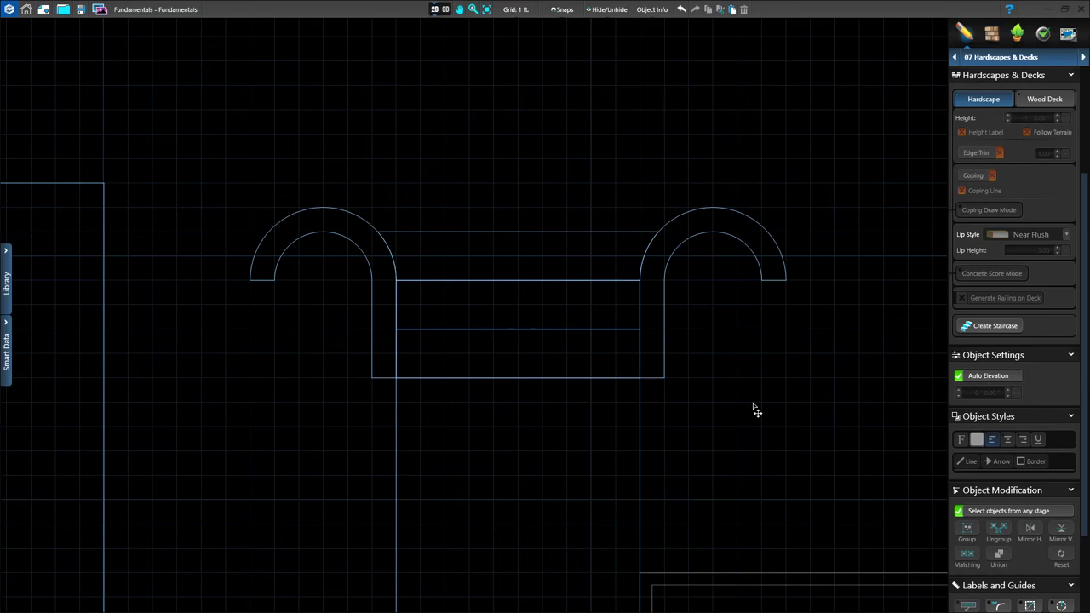
{"action": "left_click", "coordinate": [444, 9]}
Orbit and zoom around the house to view the new steps from several angles, then go back to 2D
{"action": "left_click_drag", "start_coordinate": [548, 457], "coordinate": [475, 437]}
{"action": "scroll", "coordinate": [480, 362], "scroll_direction": "up", "scroll_amount": 3}
{"action": "left_click_drag", "start_coordinate": [480, 362], "coordinate": [586, 424]}
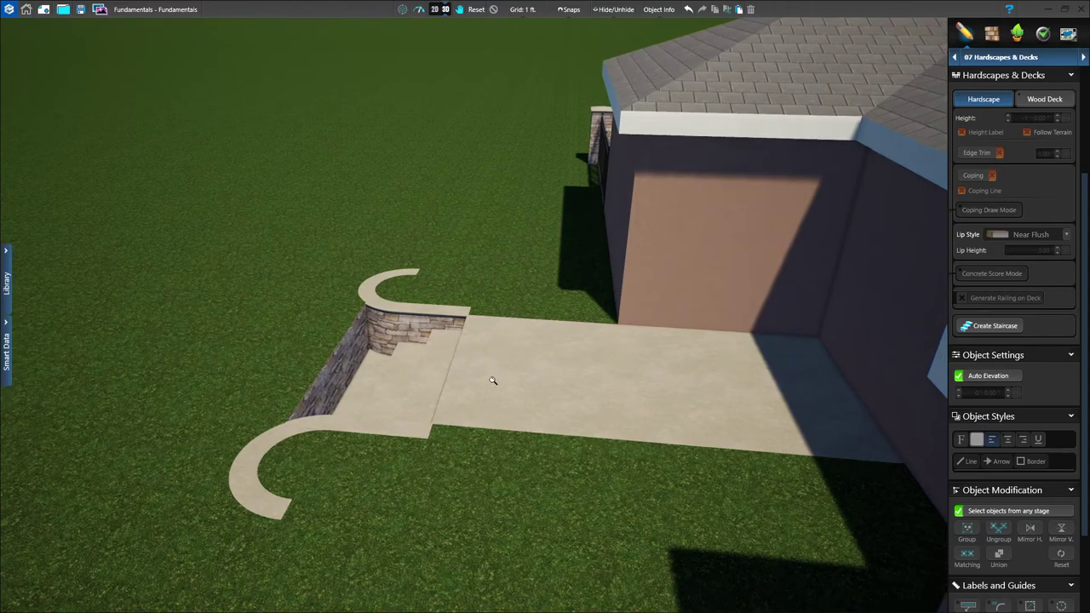
{"action": "scroll", "coordinate": [493, 376], "scroll_direction": "down", "scroll_amount": 5}
{"action": "left_click_drag", "start_coordinate": [493, 376], "coordinate": [567, 450]}
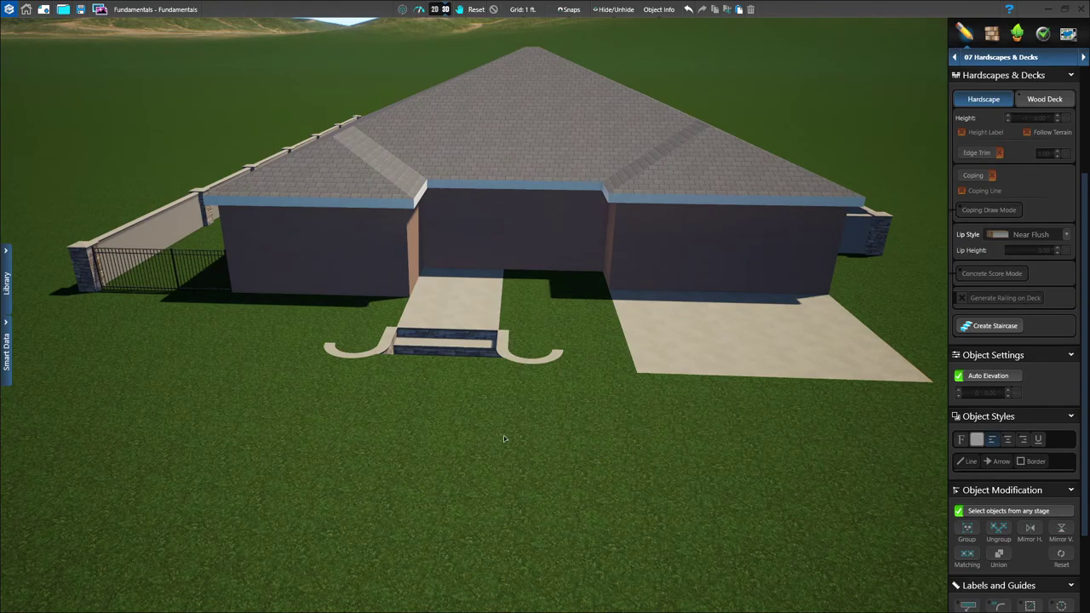
{"action": "left_click_drag", "start_coordinate": [503, 438], "coordinate": [480, 477]}
{"action": "scroll", "coordinate": [470, 487], "scroll_direction": "up", "scroll_amount": 3}
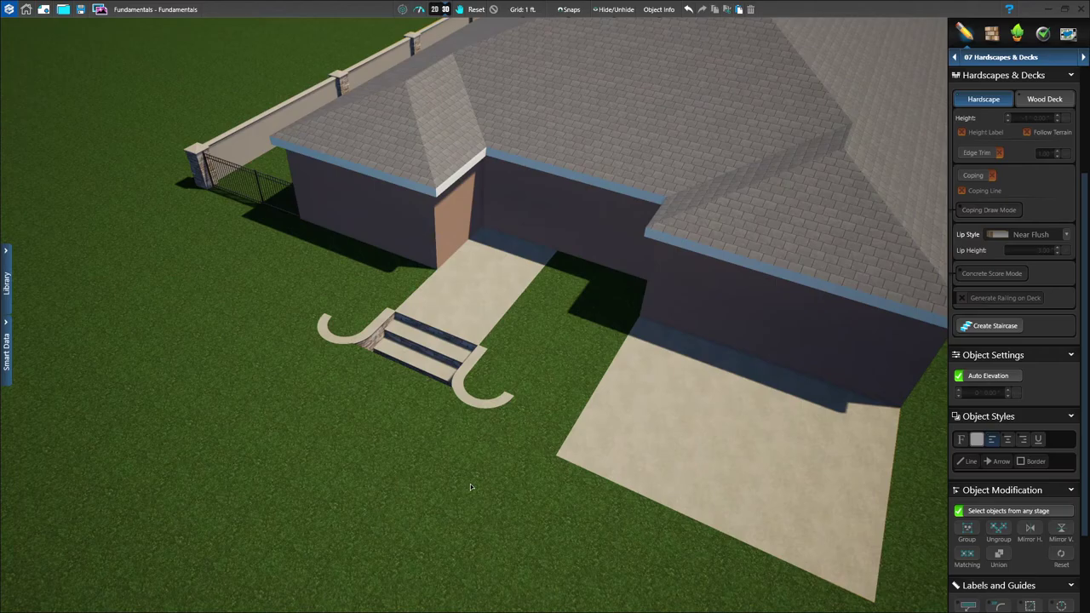
{"action": "left_click_drag", "start_coordinate": [480, 247], "coordinate": [494, 273]}
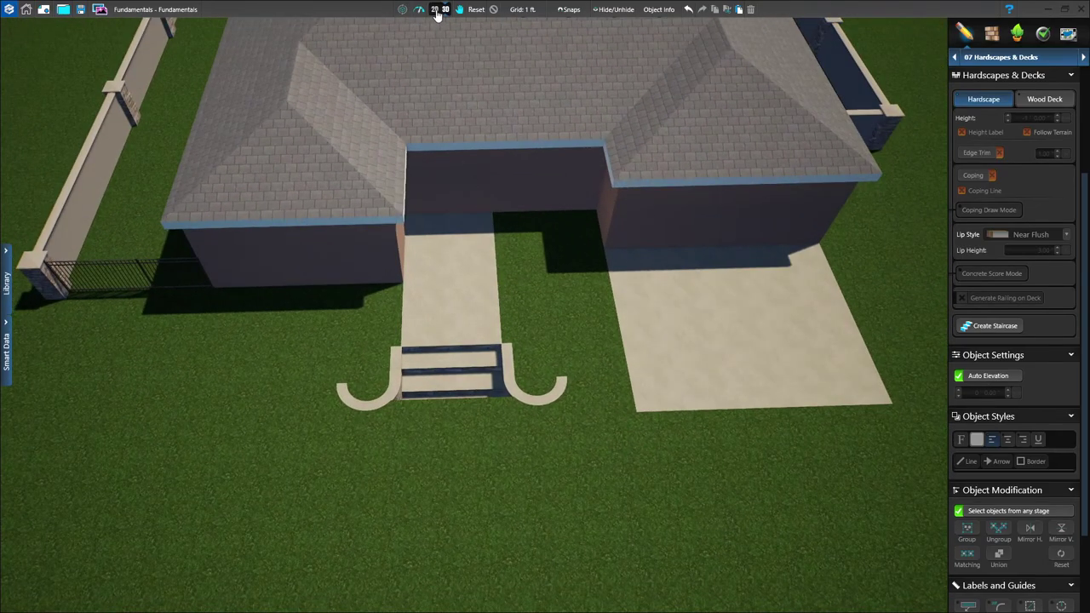
{"action": "left_click", "coordinate": [438, 10]}
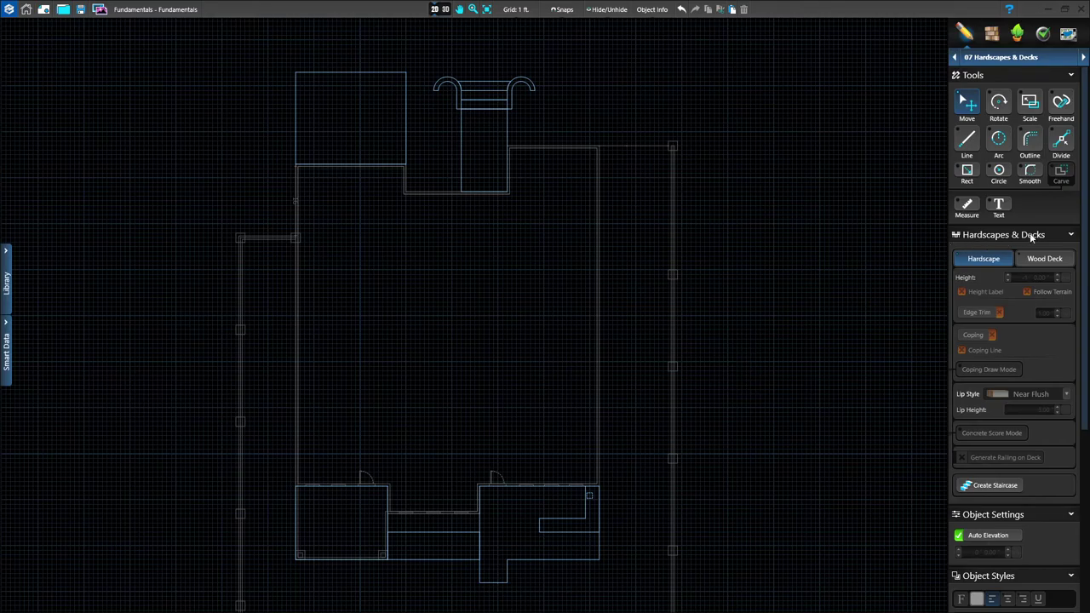
Switch to Wood Deck creation and zoom the plan in on the projecting room's corner
{"action": "left_click", "coordinate": [1041, 260]}
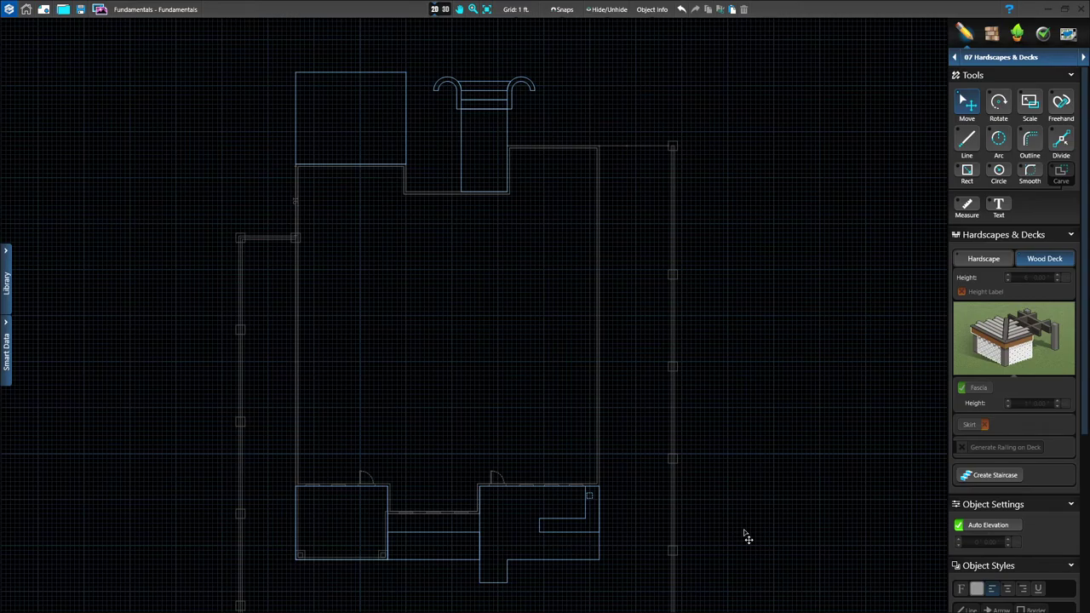
{"action": "middle_click_drag", "start_coordinate": [542, 567], "coordinate": [576, 321]}
{"action": "scroll", "coordinate": [509, 389], "scroll_direction": "up", "scroll_amount": 2}
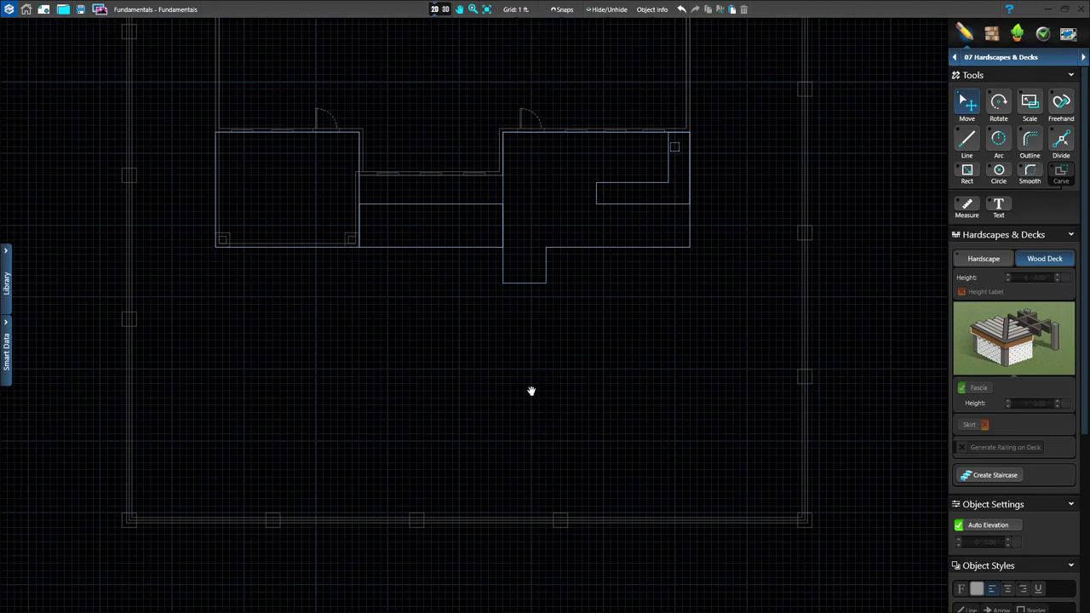
{"action": "middle_click_drag", "start_coordinate": [535, 394], "coordinate": [524, 463]}
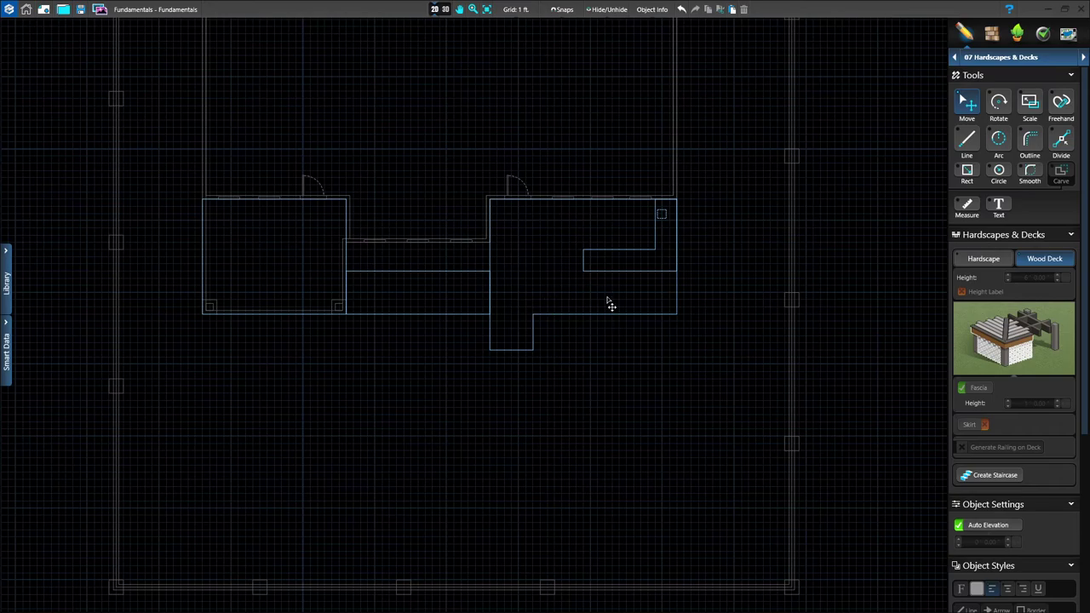
{"action": "scroll", "coordinate": [574, 303], "scroll_direction": "up", "scroll_amount": 2}
{"action": "scroll", "coordinate": [576, 394], "scroll_direction": "up", "scroll_amount": 1}
{"action": "middle_click_drag", "start_coordinate": [574, 397], "coordinate": [527, 306]}
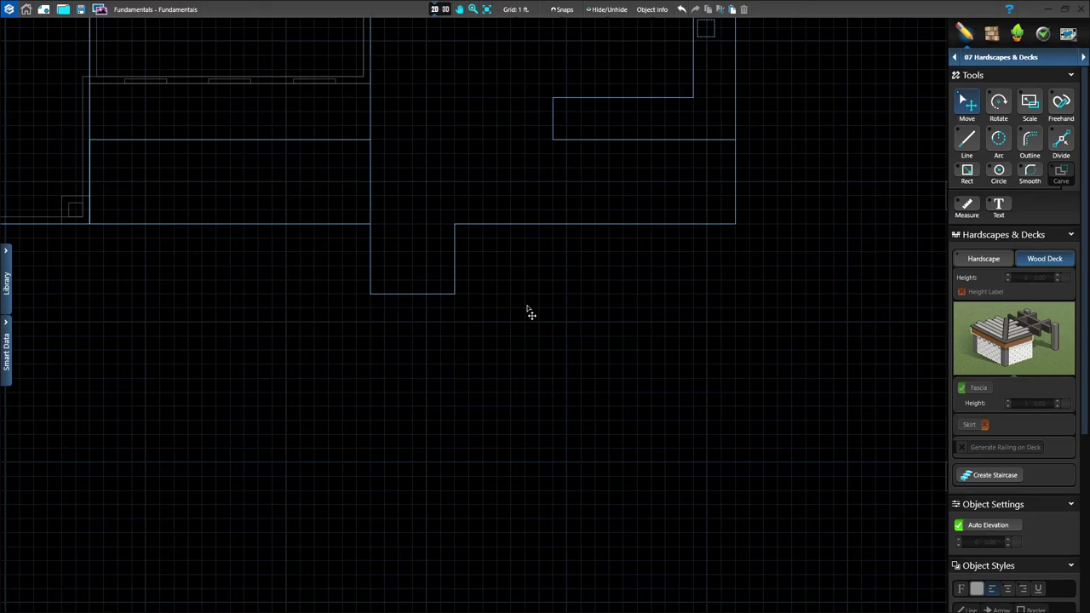
{"action": "left_click", "coordinate": [967, 174]}
Draw a 15' by 15' deck from the projecting room's corner and set its height to 6"
{"action": "mouse_move", "coordinate": [455, 295]}
{"action": "left_mouse_down"}
{"action": "mouse_move", "coordinate": [537, 385]}
{"action": "mouse_move", "coordinate": [706, 508]}
{"action": "mouse_move", "coordinate": [669, 499]}
{"action": "left_mouse_up"}
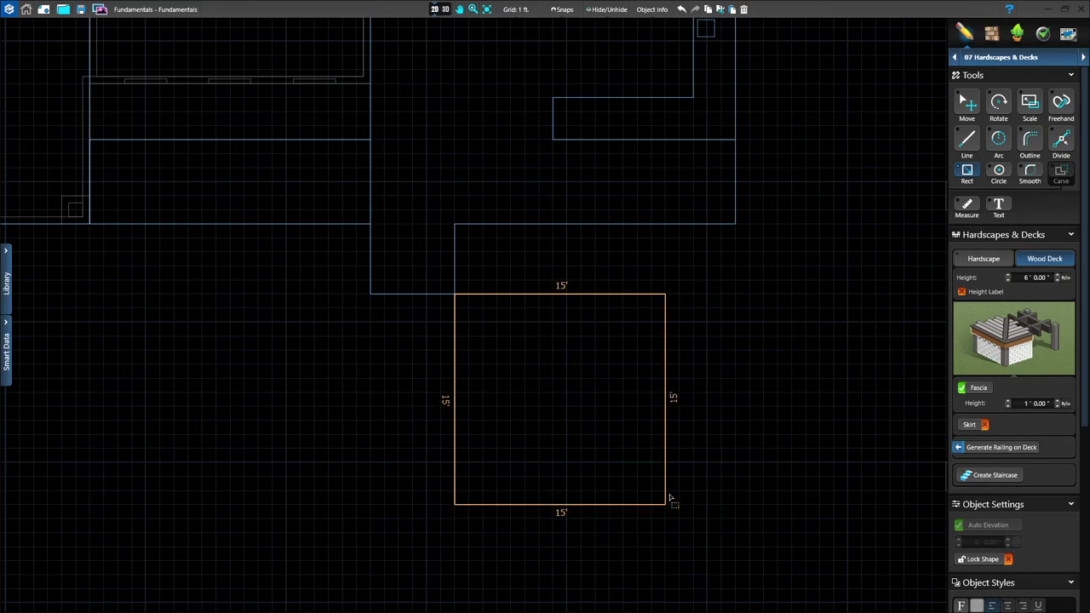
{"action": "left_click_drag", "start_coordinate": [670, 499], "coordinate": [669, 499]}
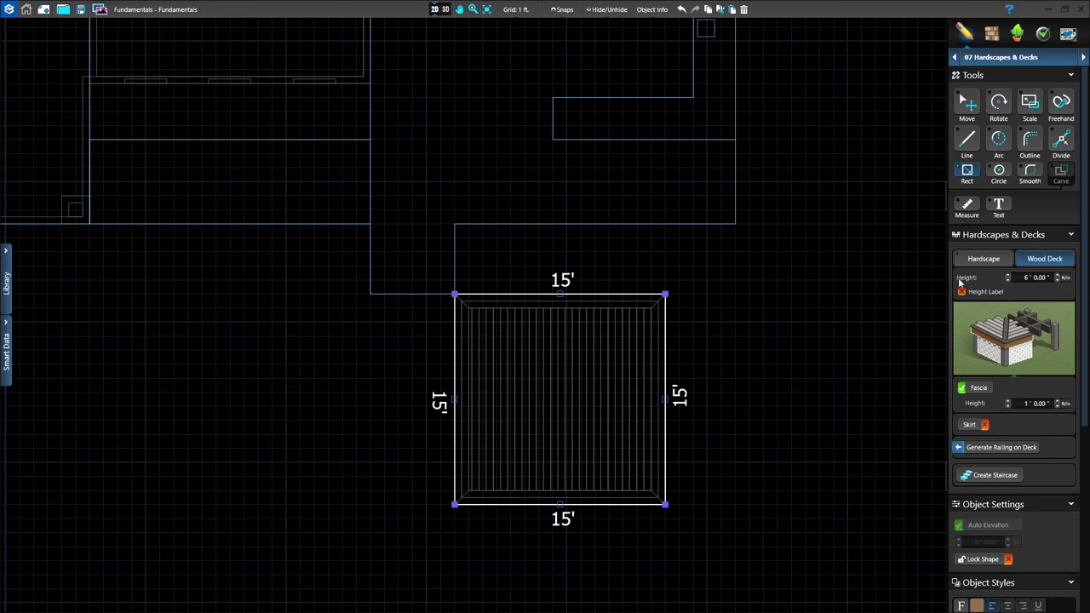
{"action": "double_click", "coordinate": [1020, 281]}
{"action": "double_click", "coordinate": [1044, 281]}
{"action": "type", "text": "6"}
{"action": "key", "text": "Return"}
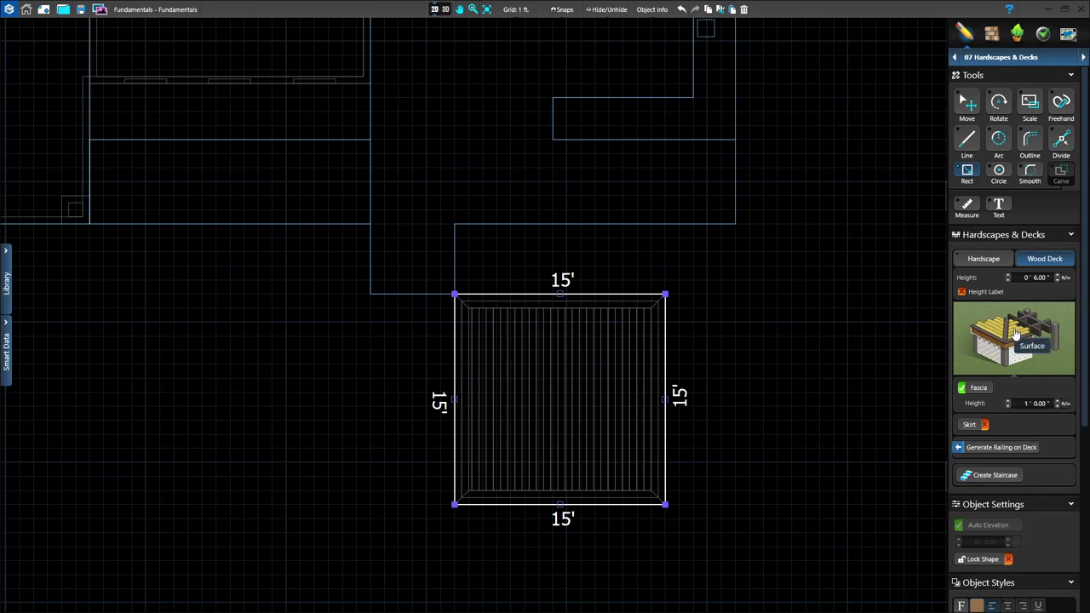
Enable board overhang past the framing and set the surface board width to 1' 0"
{"action": "left_click", "coordinate": [1015, 333]}
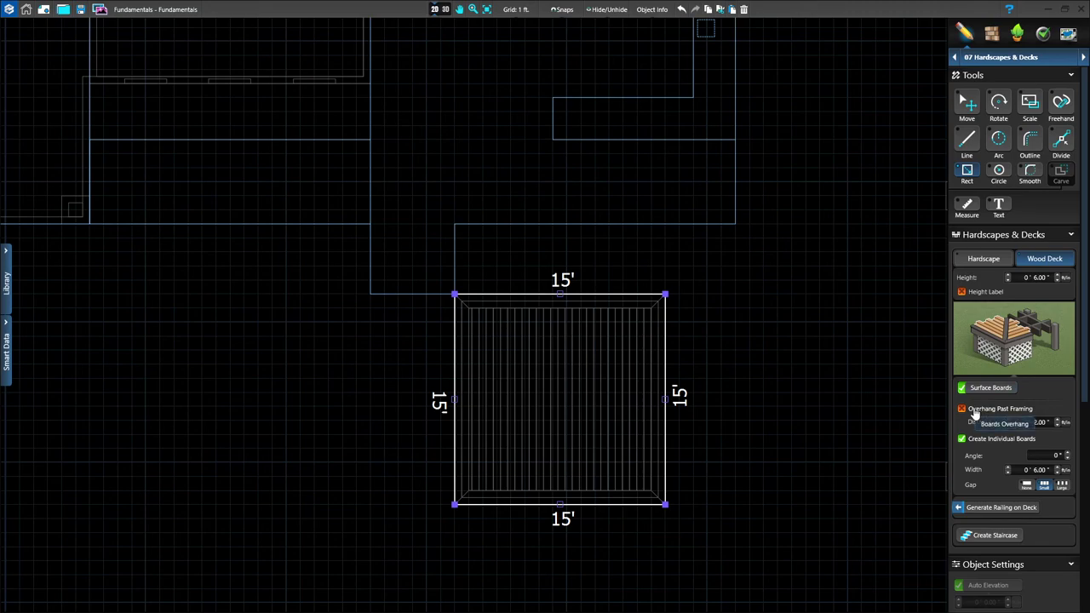
{"action": "left_click", "coordinate": [962, 409]}
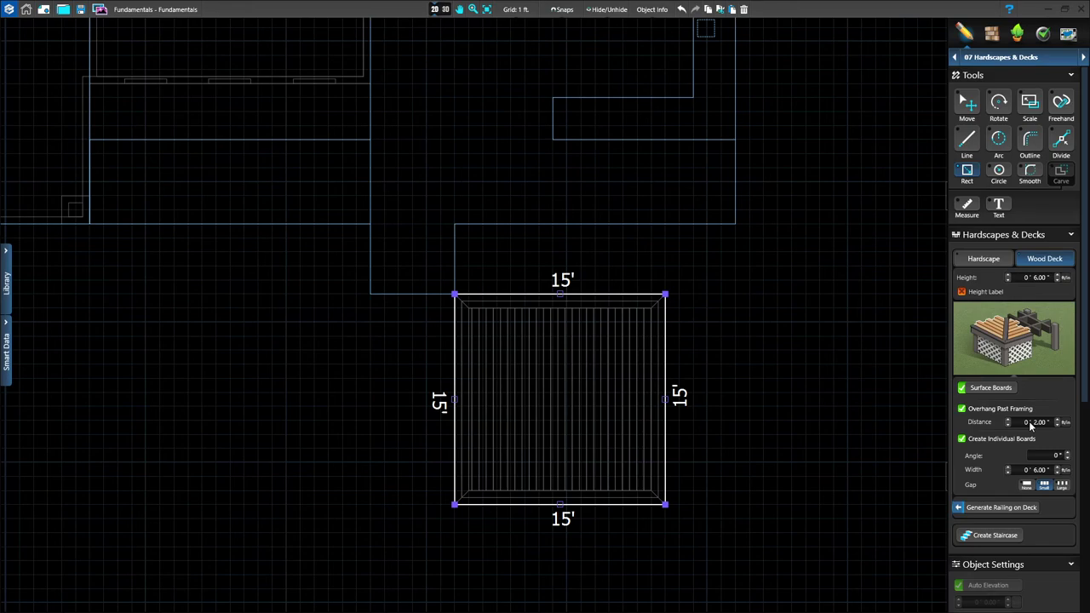
{"action": "left_click", "coordinate": [1008, 470]}
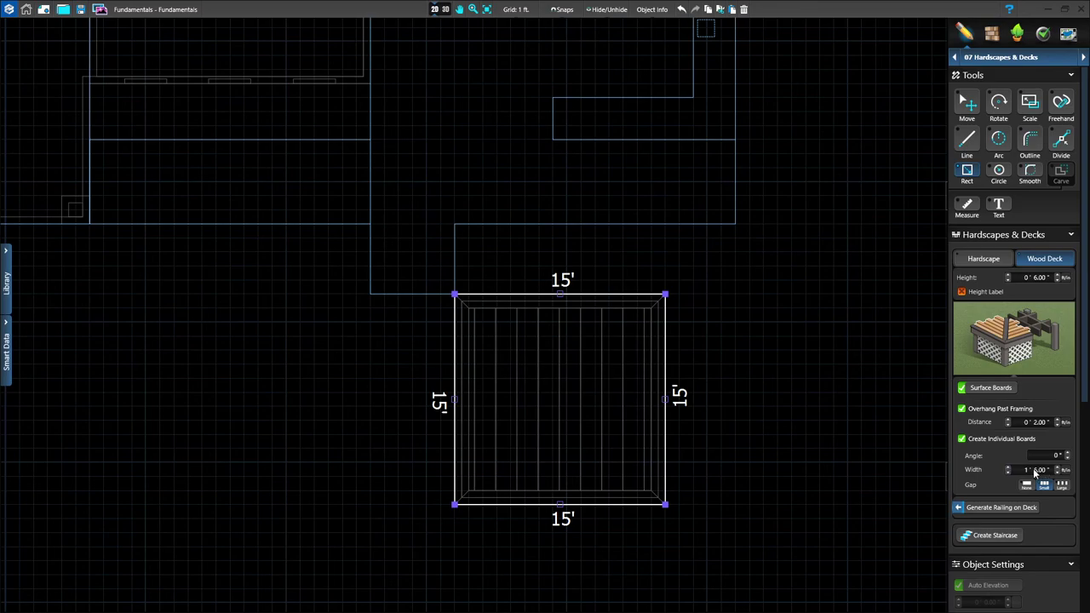
{"action": "double_click", "coordinate": [1039, 470]}
{"action": "type", "text": "0"}
{"action": "key", "text": "Return"}
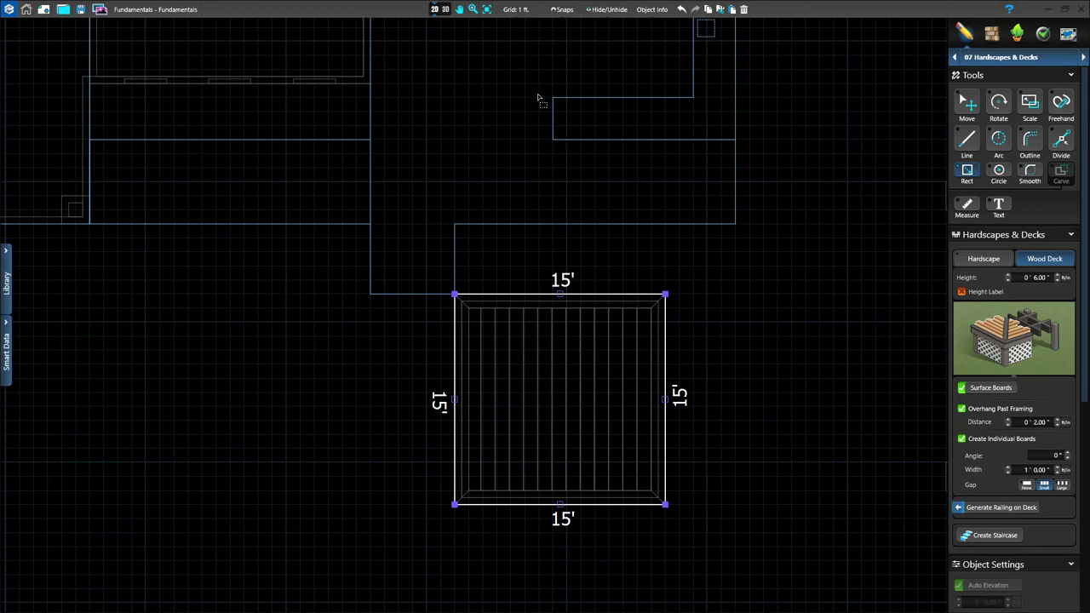
{"action": "left_click", "coordinate": [607, 12]}
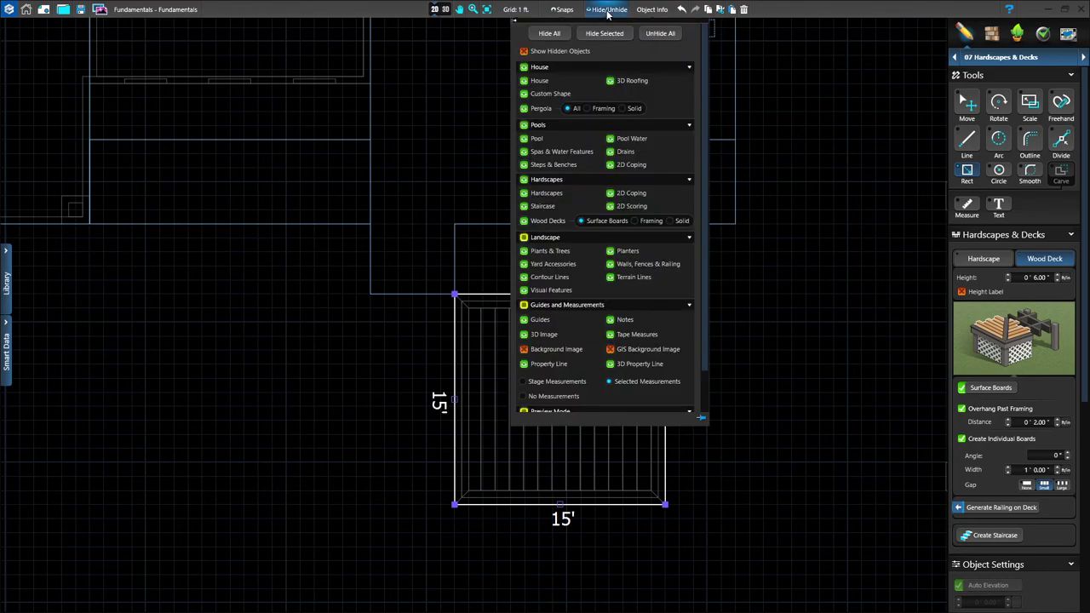
{"action": "scroll", "coordinate": [569, 268], "scroll_direction": "down", "scroll_amount": 1}
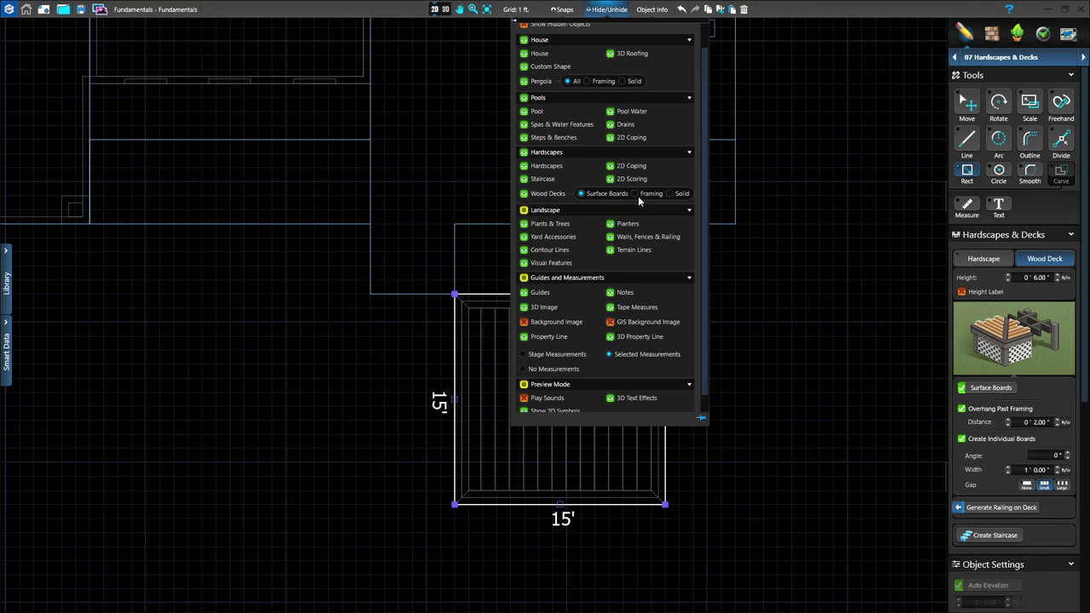
{"action": "left_click", "coordinate": [968, 107]}
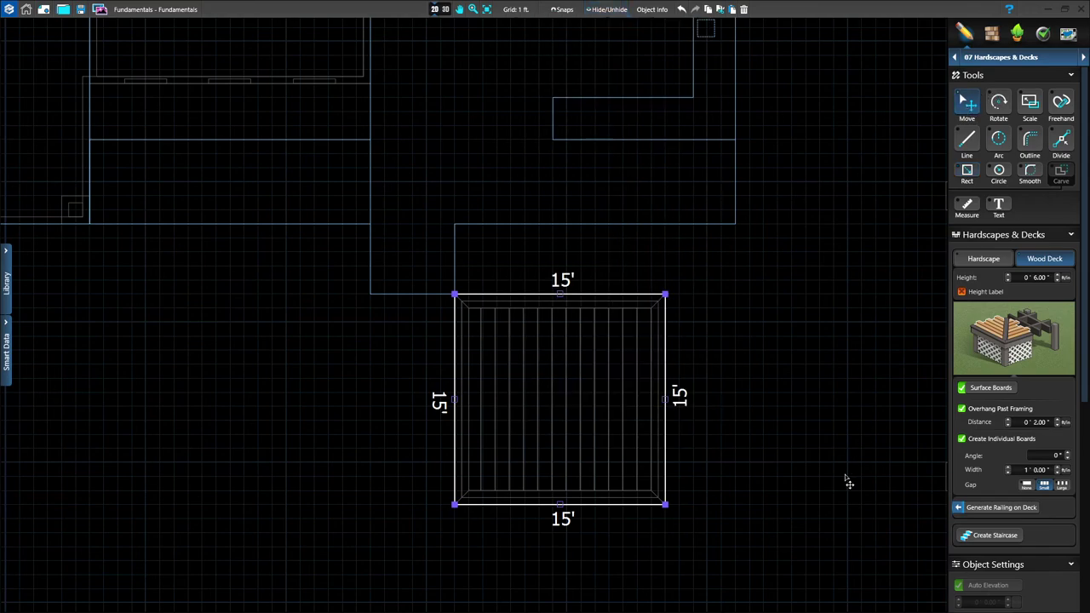
{"action": "left_click", "coordinate": [814, 339]}
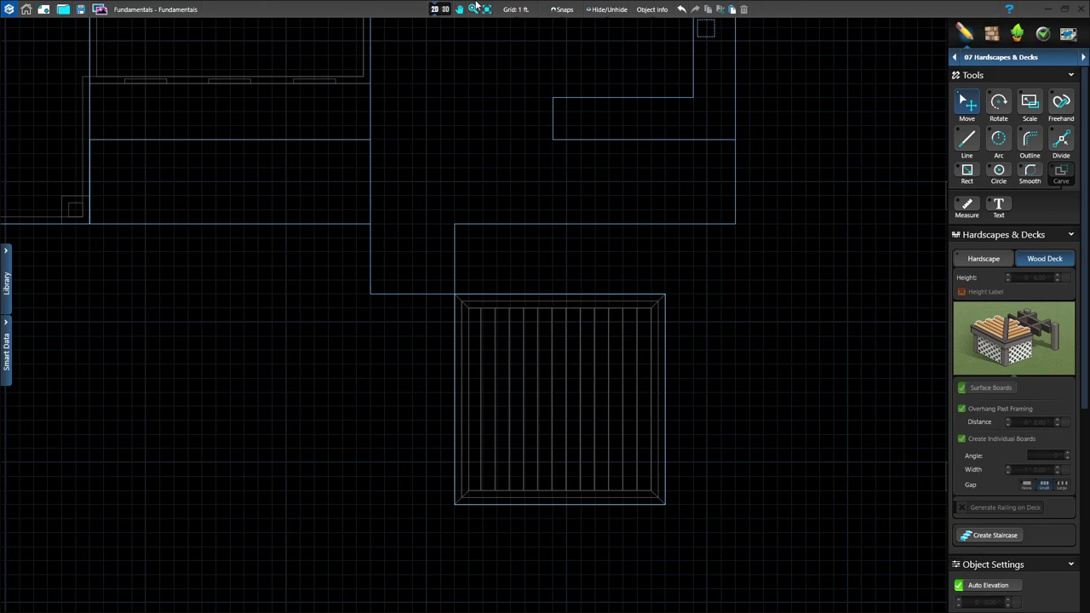
{"action": "left_click", "coordinate": [445, 10]}
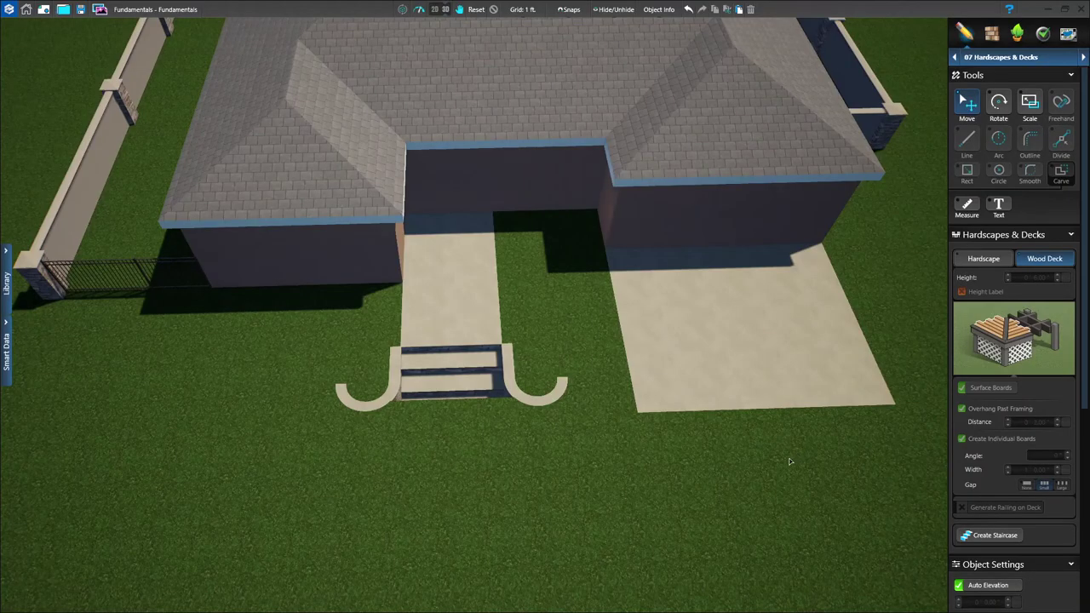
{"action": "middle_click_drag", "start_coordinate": [705, 476], "coordinate": [423, 539]}
{"action": "scroll", "coordinate": [423, 539], "scroll_direction": "down", "scroll_amount": 5}
{"action": "middle_click_drag", "start_coordinate": [418, 579], "coordinate": [511, 565]}
{"action": "scroll", "coordinate": [516, 511], "scroll_direction": "up", "scroll_amount": 6}
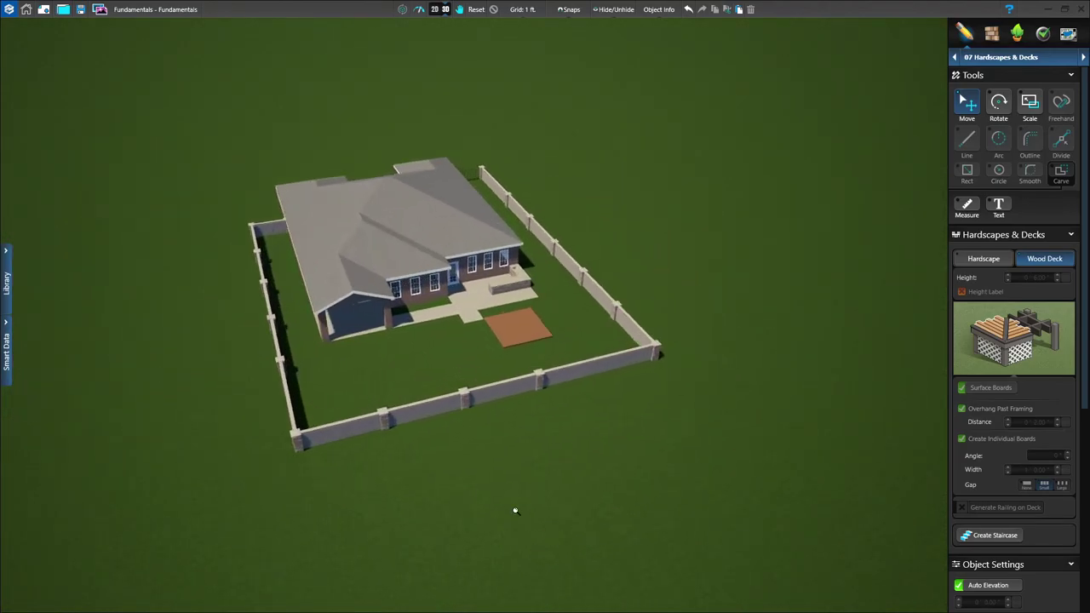
{"action": "scroll", "coordinate": [554, 370], "scroll_direction": "up", "scroll_amount": 6}
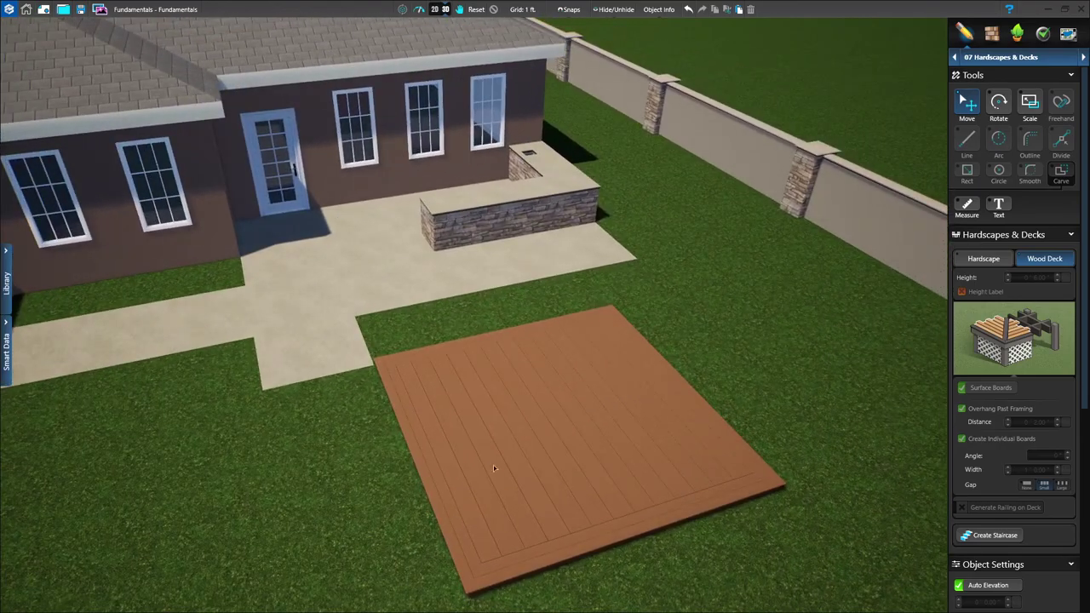
{"action": "middle_click_drag", "start_coordinate": [493, 464], "coordinate": [465, 460]}
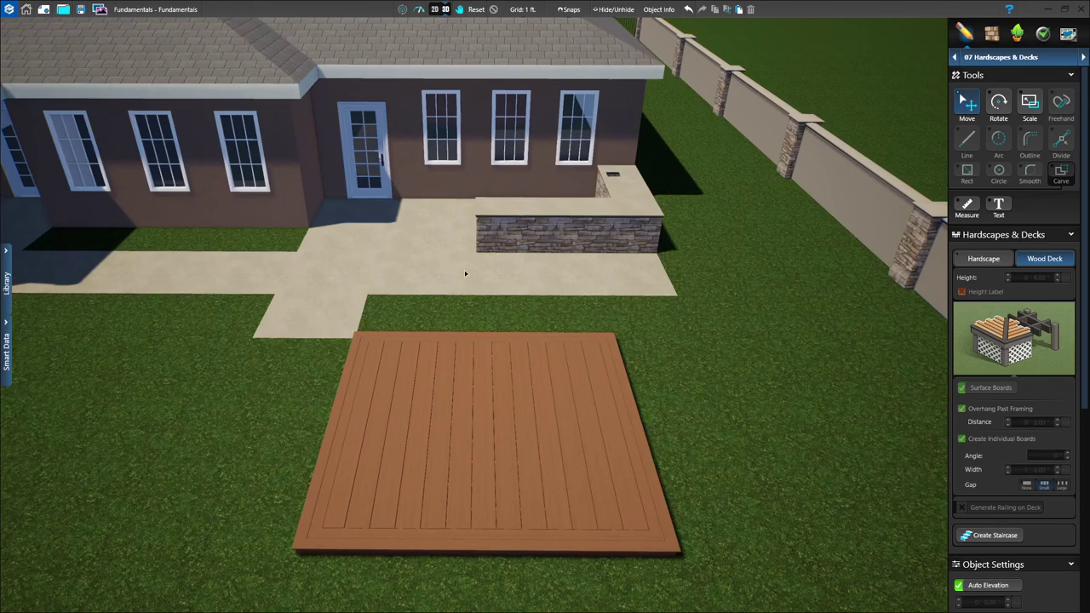
{"action": "left_click", "coordinate": [436, 10]}
{"action": "scroll", "coordinate": [374, 443], "scroll_direction": "down", "scroll_amount": 3}
{"action": "middle_click_drag", "start_coordinate": [367, 458], "coordinate": [469, 414]}
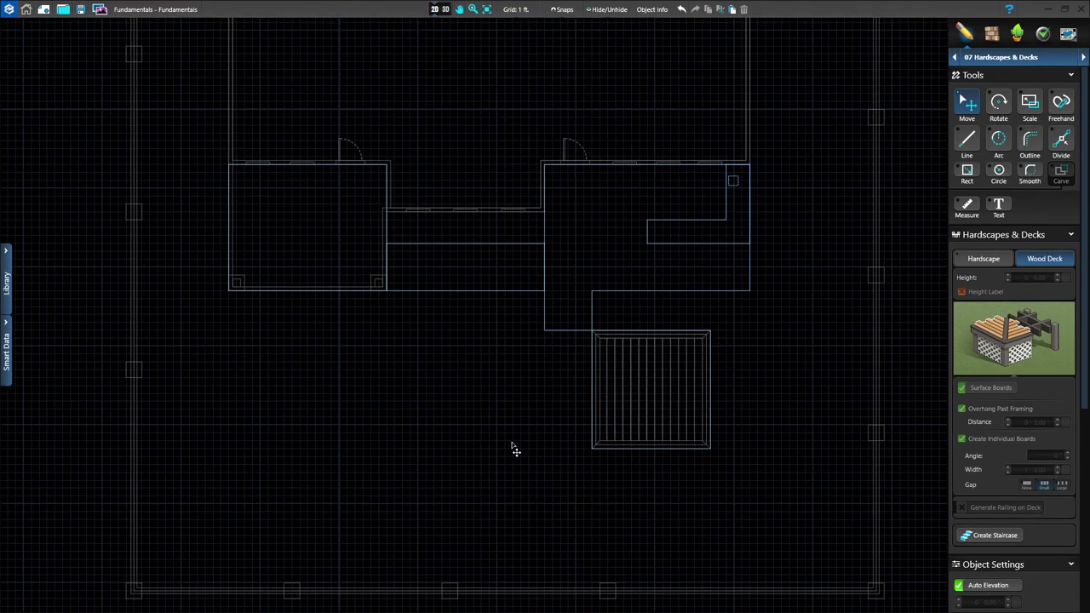
Select the Hardscape tab in the Hardscapes & Decks panel
{"action": "scroll", "coordinate": [511, 443], "scroll_direction": "up", "scroll_amount": 2}
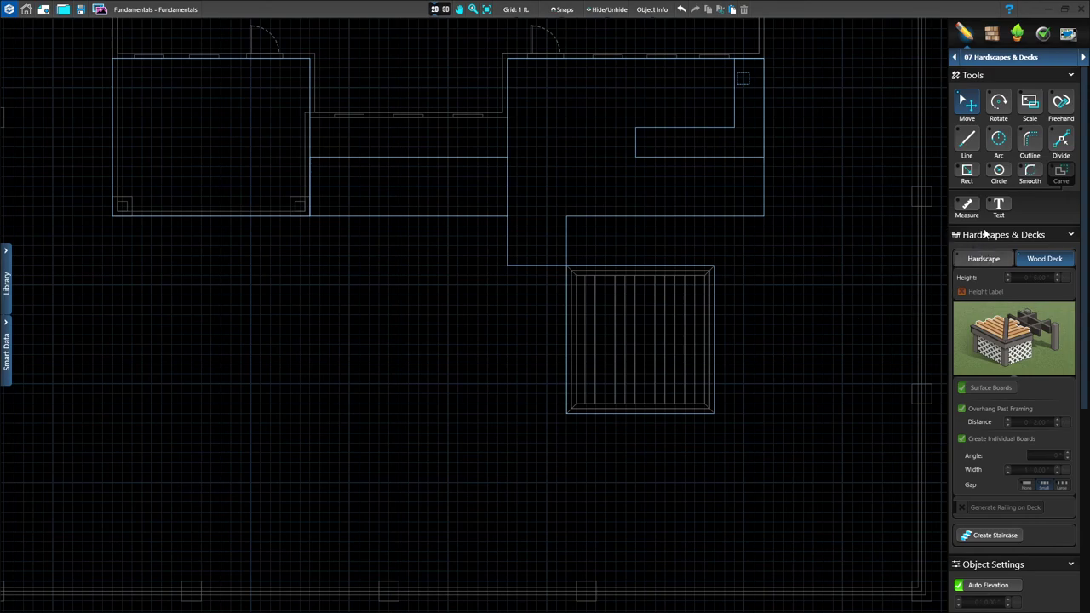
{"action": "left_click", "coordinate": [980, 258]}
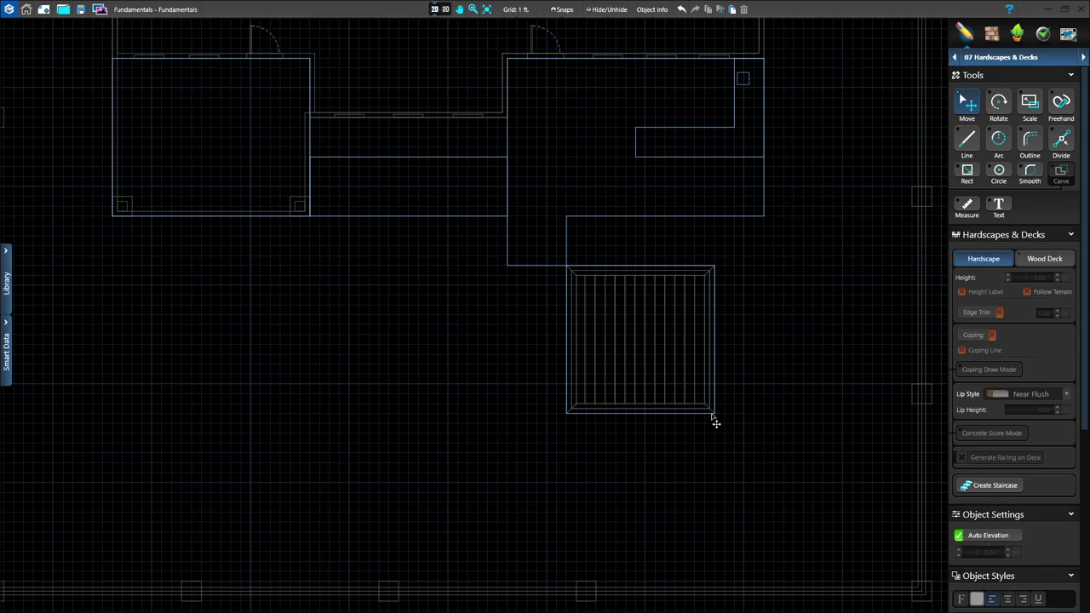
Draw a thin 56'-long rectangular hardscape strip leftward from the deck's corner
{"action": "left_click", "coordinate": [966, 173]}
{"action": "left_click", "coordinate": [715, 416]}
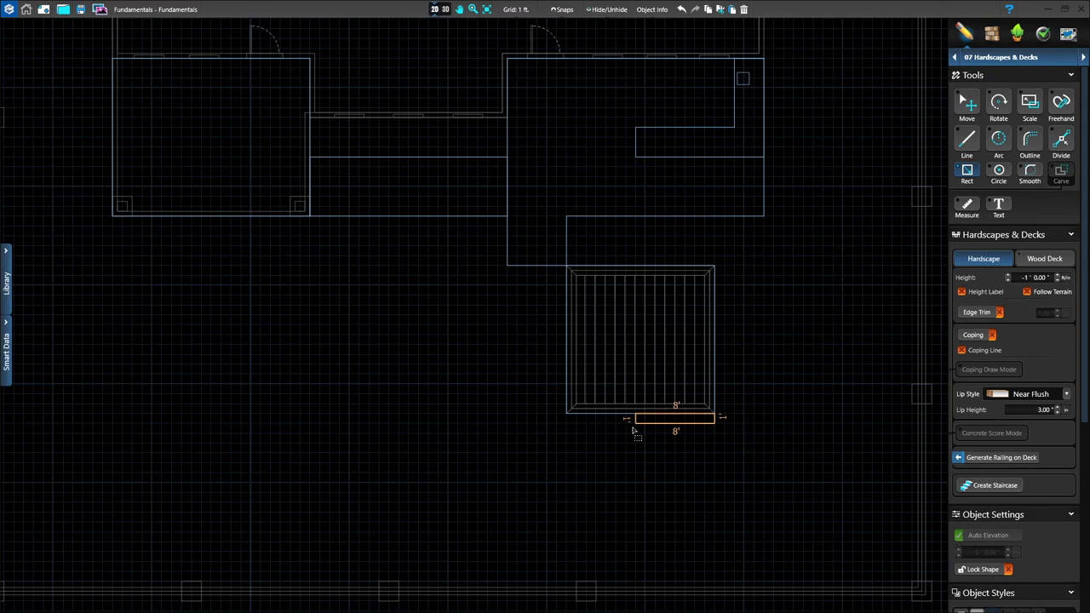
{"action": "left_click_drag", "start_coordinate": [336, 431], "coordinate": [165, 429]}
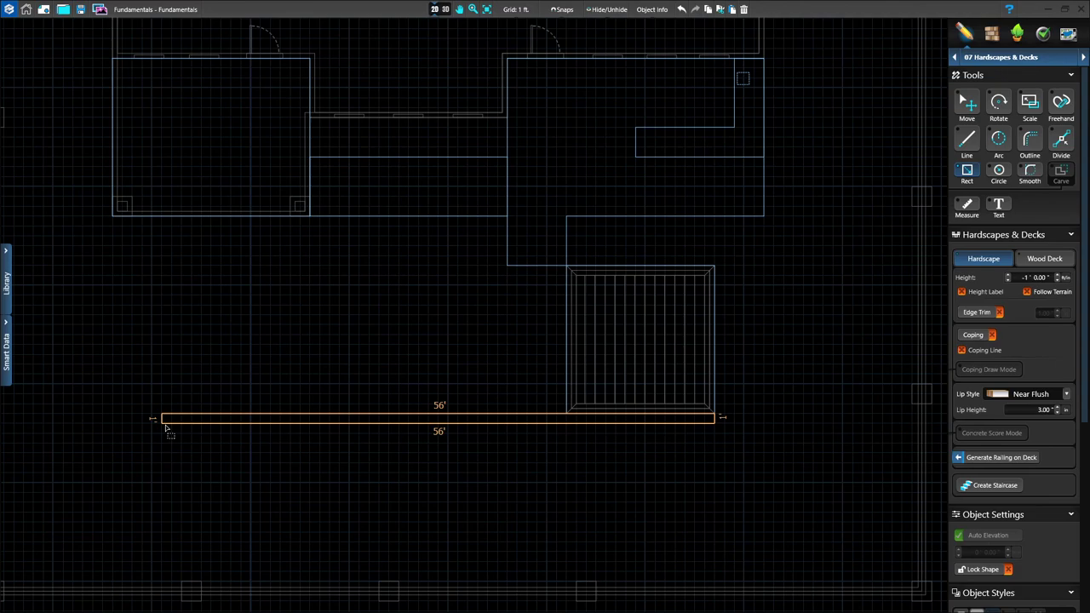
{"action": "left_click", "coordinate": [166, 429]}
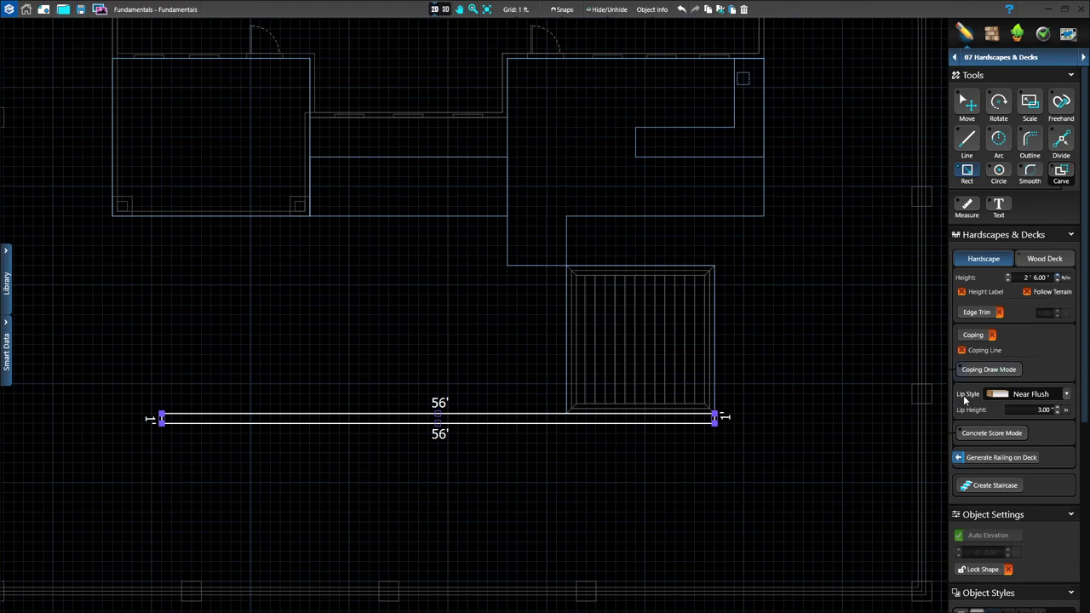
Set the 56 ft seat wall's lip style to Round, then deselect the wall
{"action": "left_click", "coordinate": [1065, 395]}
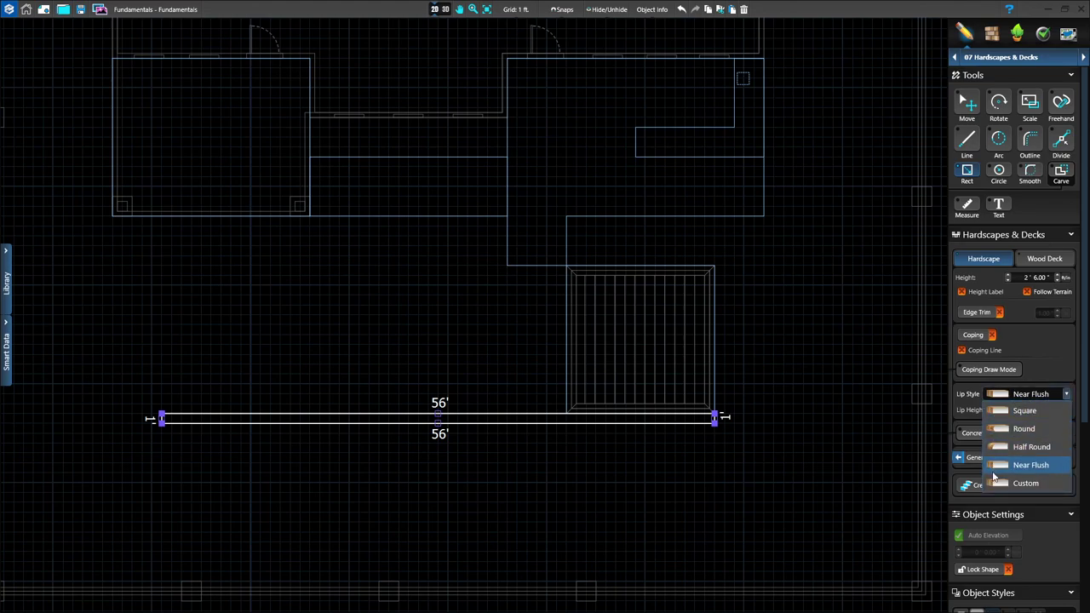
{"action": "left_click", "coordinate": [995, 428]}
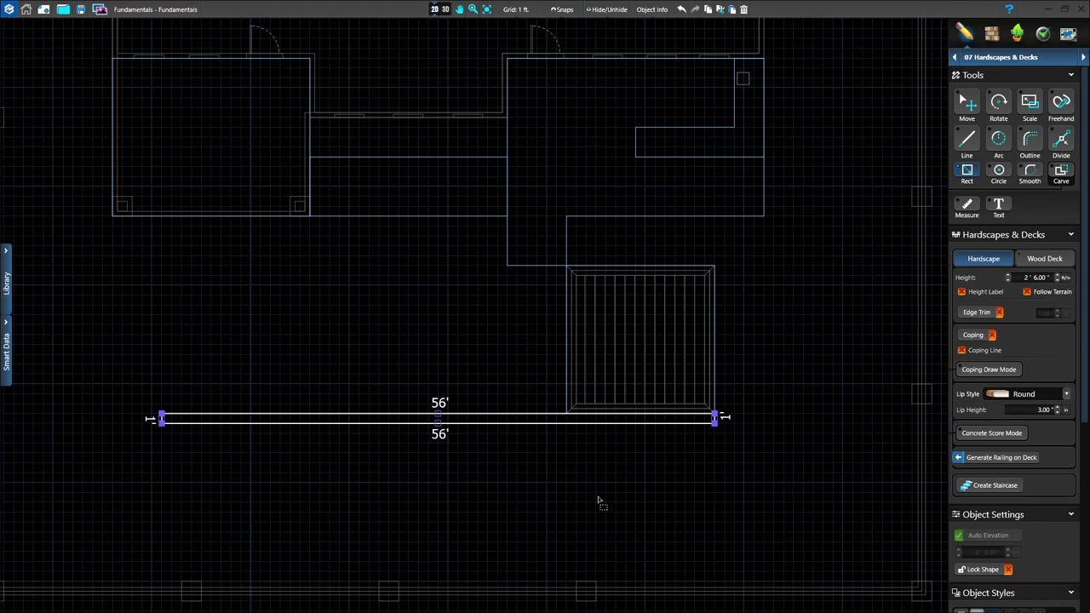
{"action": "left_click", "coordinate": [965, 105]}
{"action": "left_click", "coordinate": [800, 380]}
{"action": "left_click", "coordinate": [437, 13]}
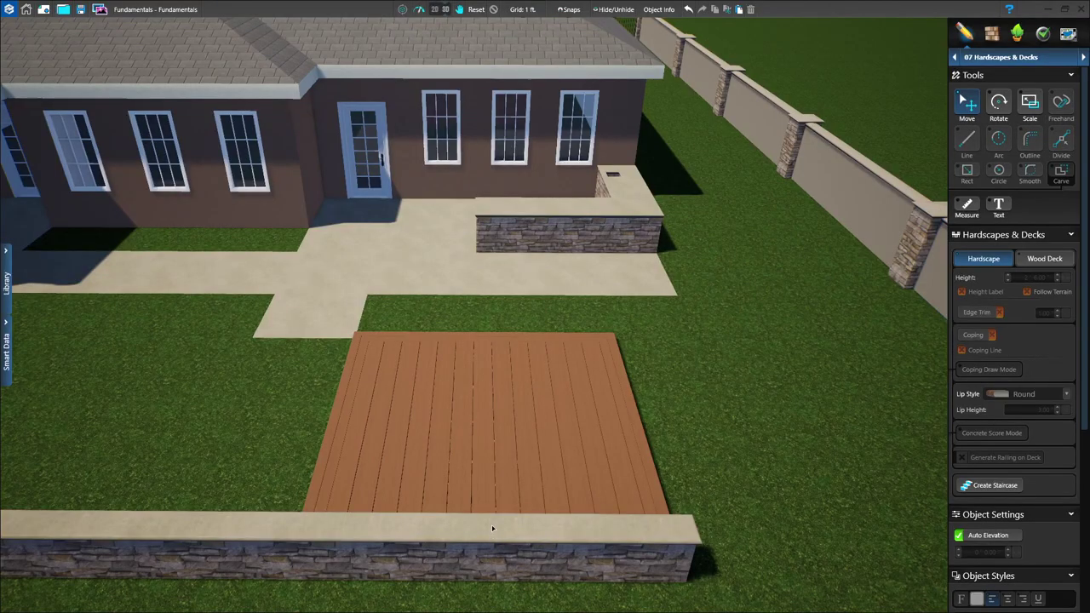
Orbit the 3D view to inspect the wood deck against the capped stone seat wall
{"action": "left_click_drag", "start_coordinate": [463, 538], "coordinate": [417, 475]}
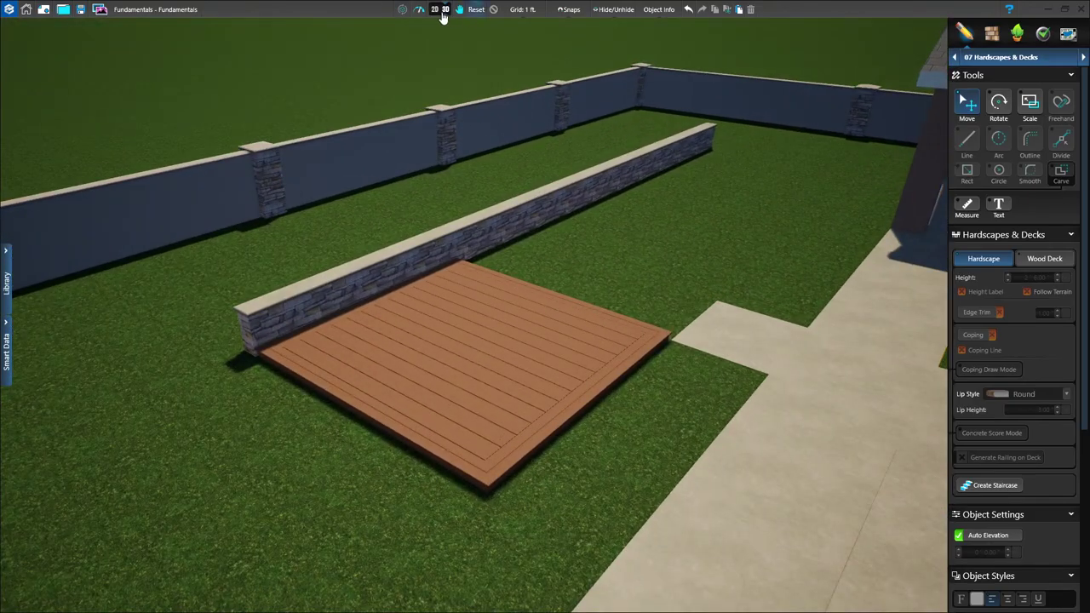